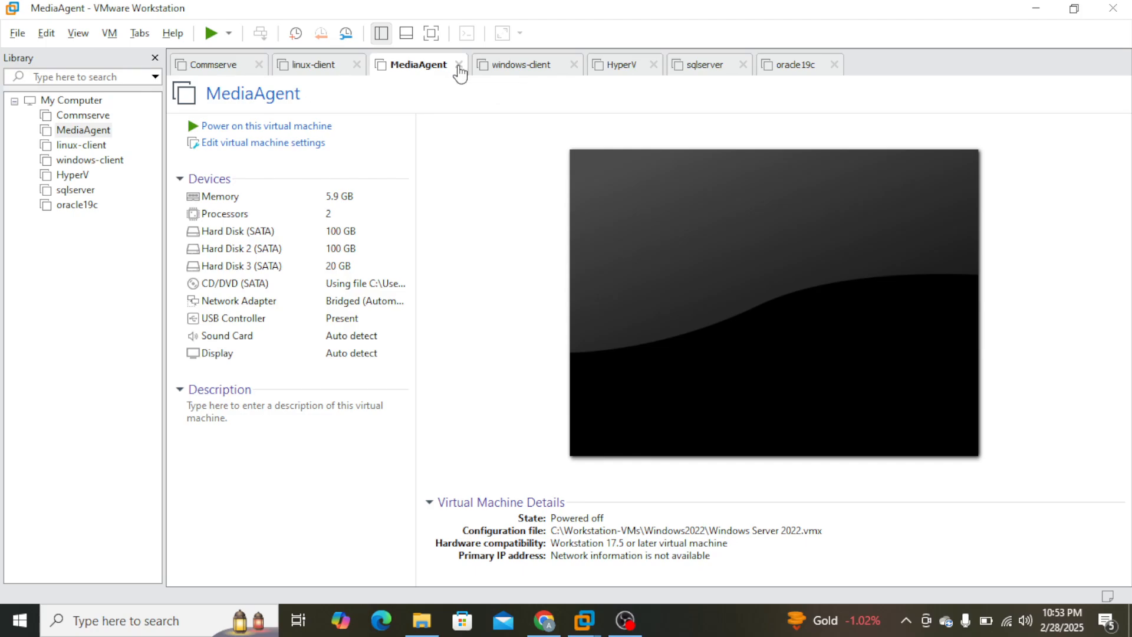
# Close all open virtual machine tabs and show the My Computer overview.
pyautogui.click(459, 65)
pyautogui.click(464, 65)
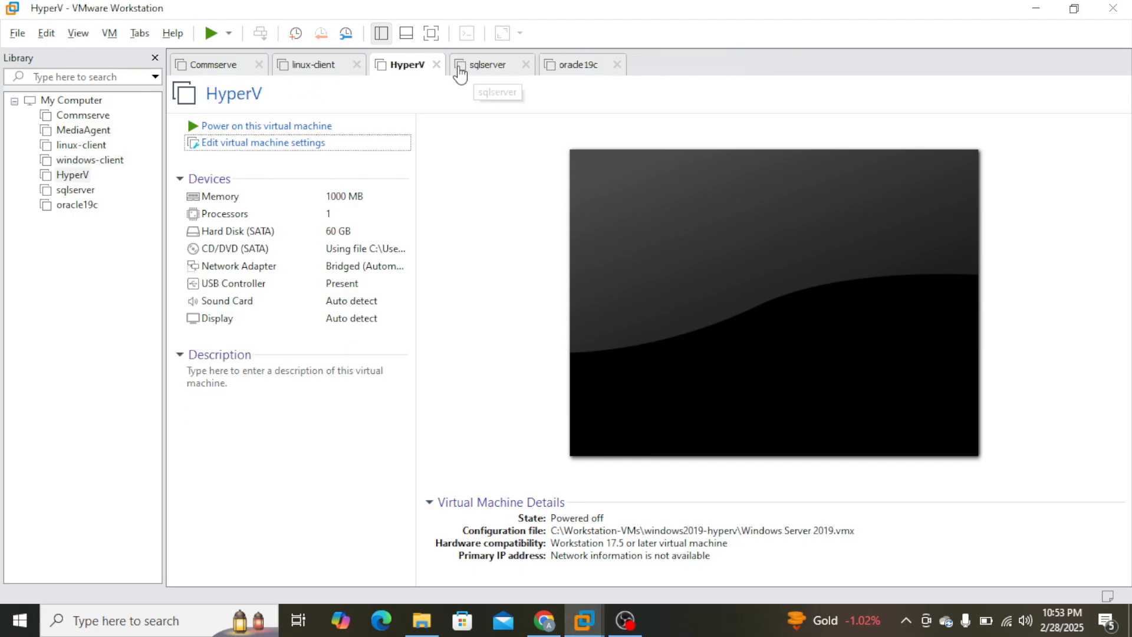
pyautogui.click(437, 65)
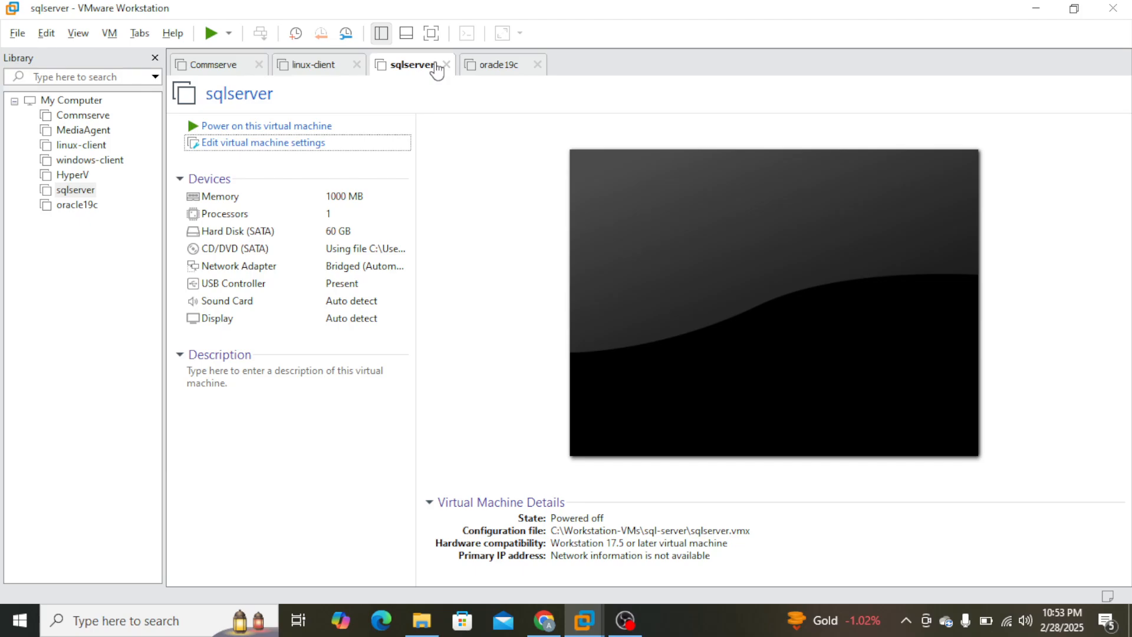
pyautogui.click(445, 65)
pyautogui.click(448, 66)
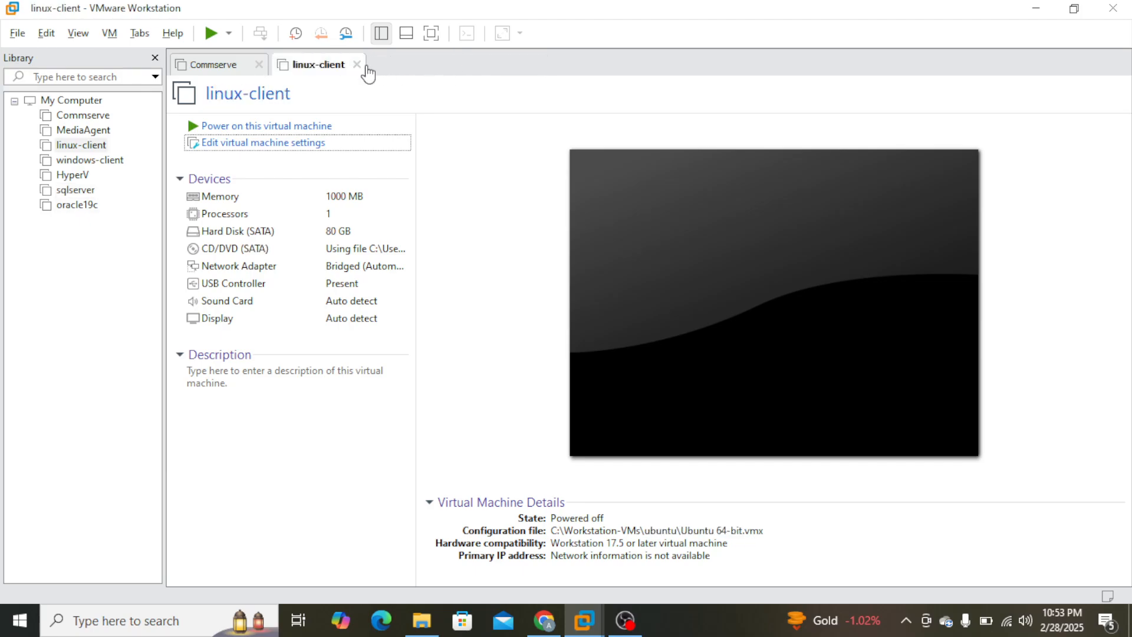
pyautogui.click(356, 66)
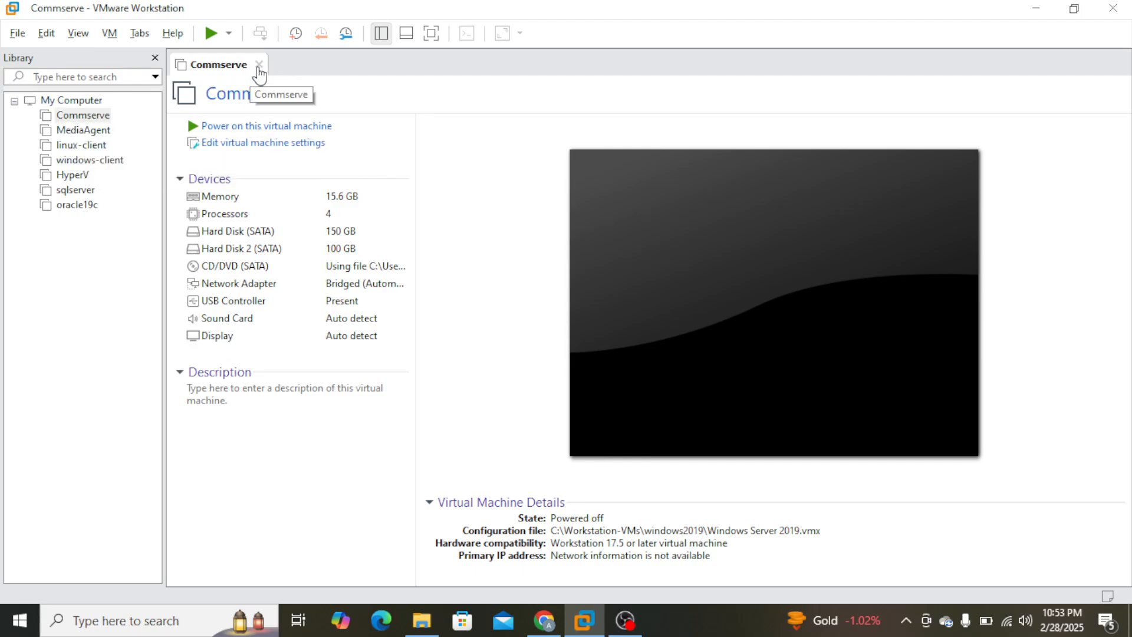
pyautogui.click(259, 64)
pyautogui.click(83, 99)
pyautogui.click(93, 104)
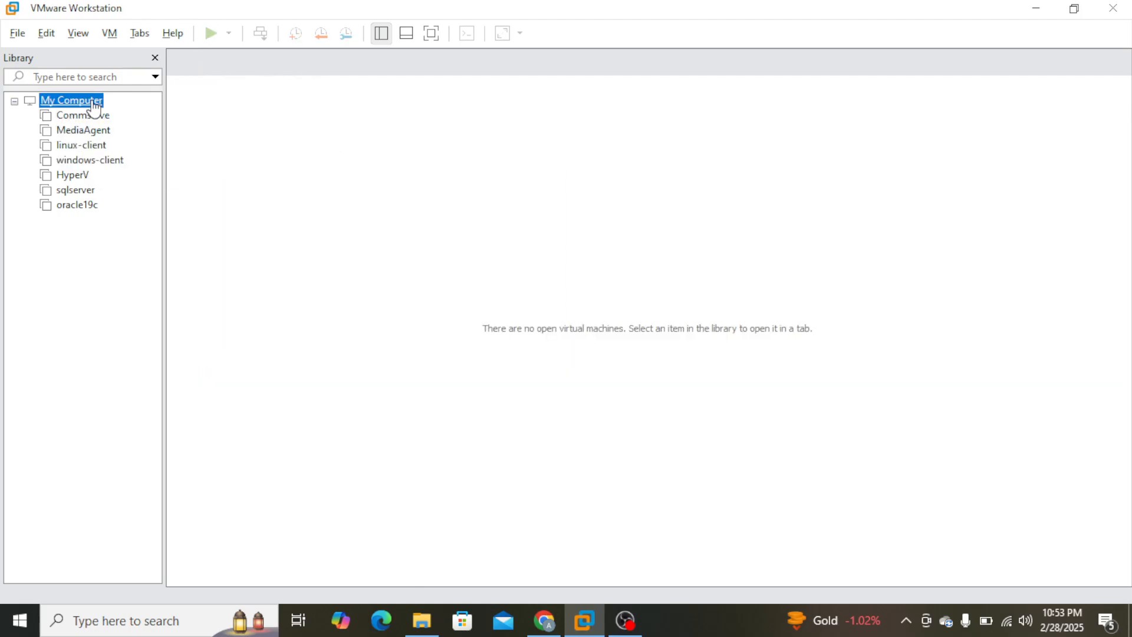
# Start a new custom virtual machine with Workstation 17.5 or later compatibility, leaving the operating system to be installed later.
pyautogui.click(19, 33)
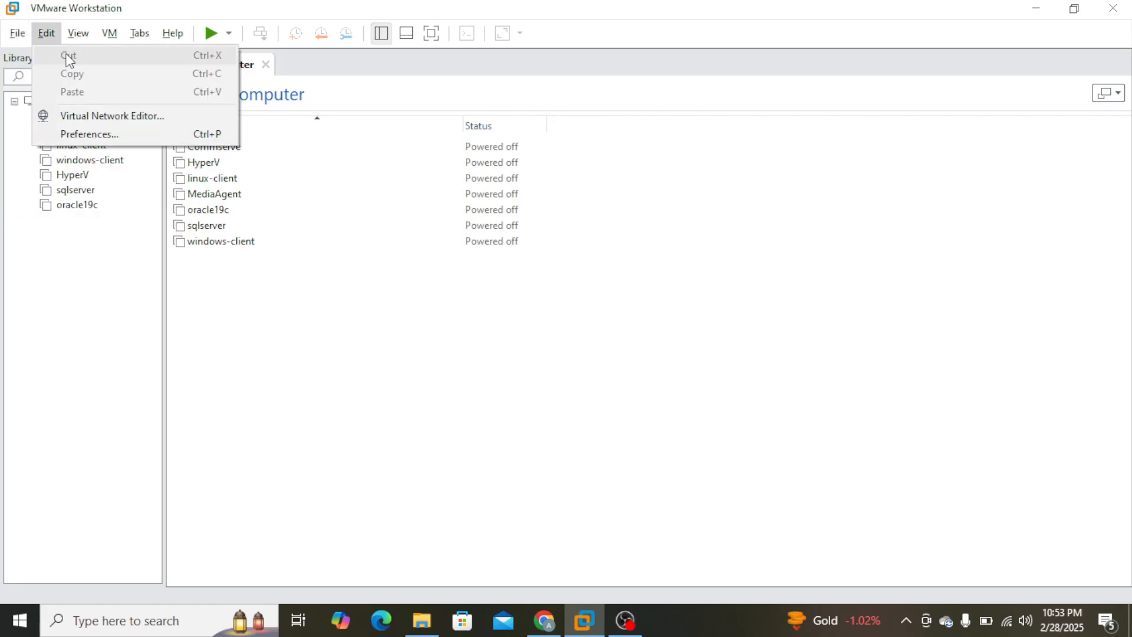
pyautogui.click(77, 56)
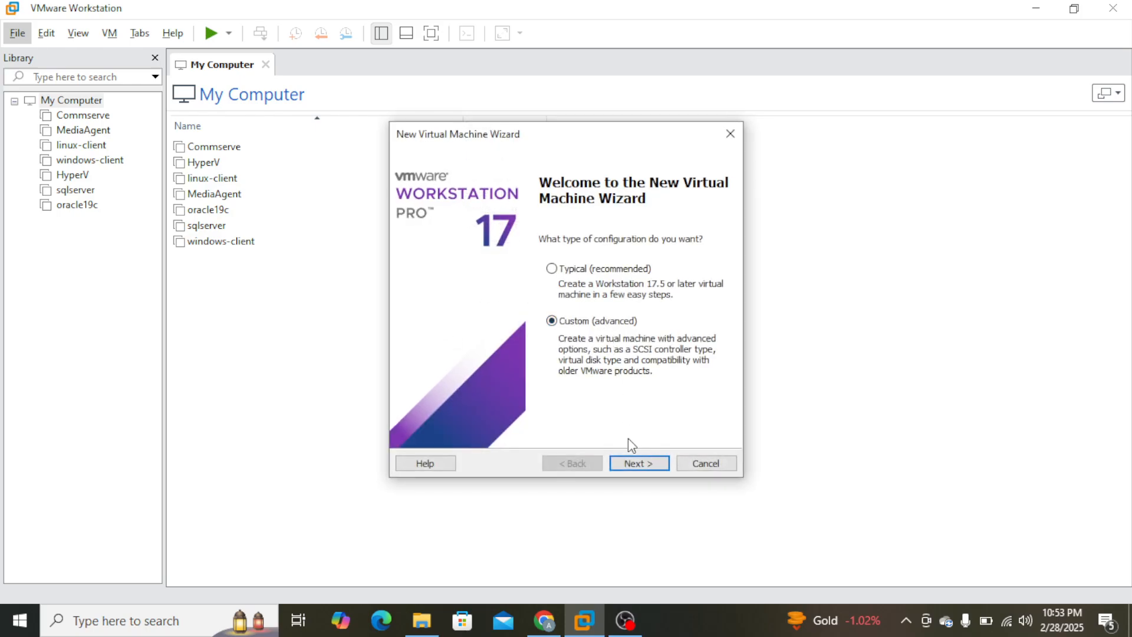
pyautogui.click(651, 465)
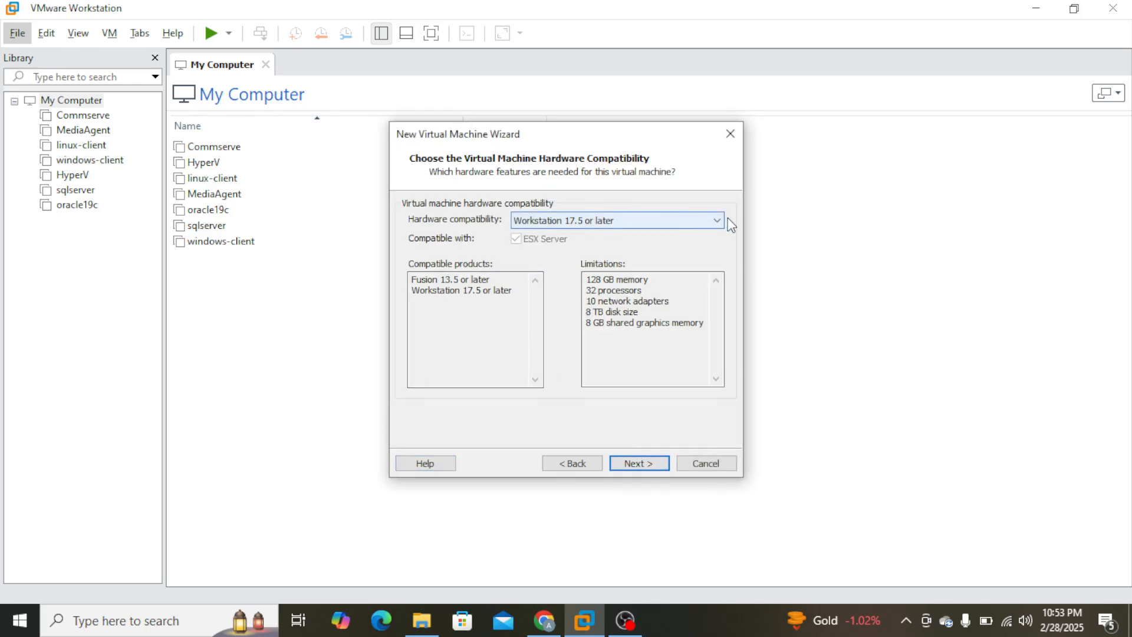
pyautogui.click(643, 464)
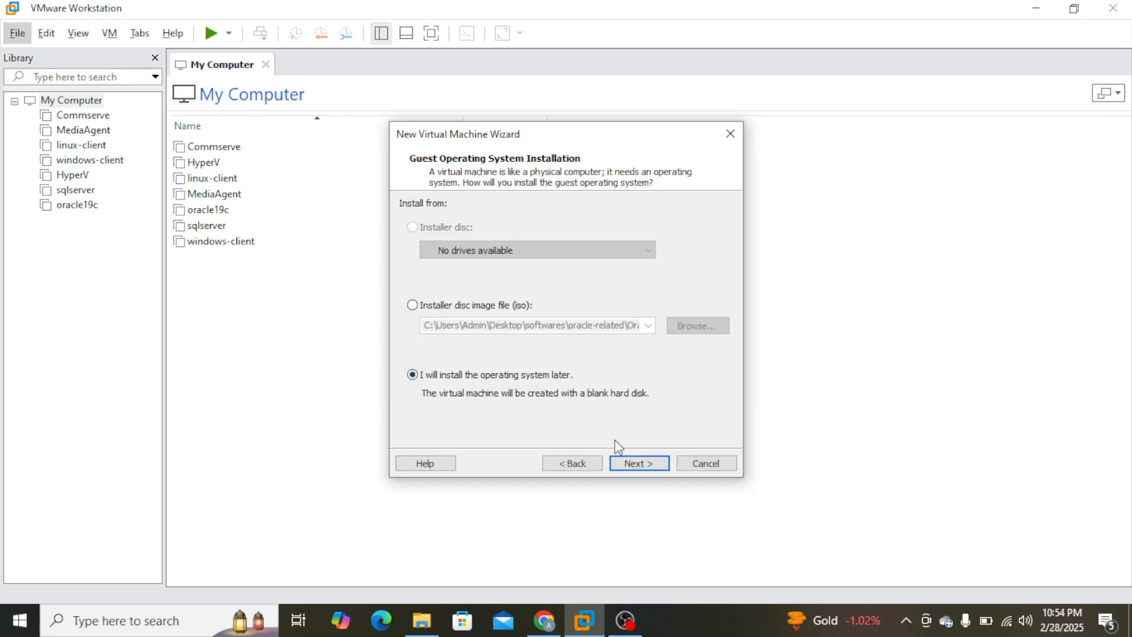
pyautogui.click(649, 463)
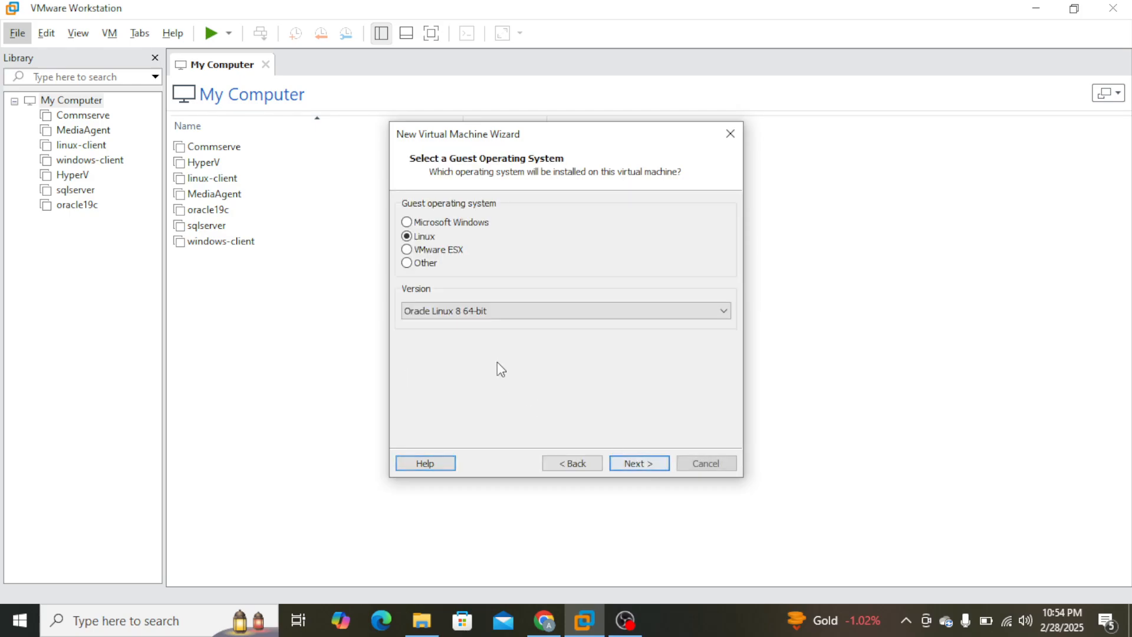
# Choose VMware ESX as the guest operating system with version VMware ESXi 7.
pyautogui.click(438, 251)
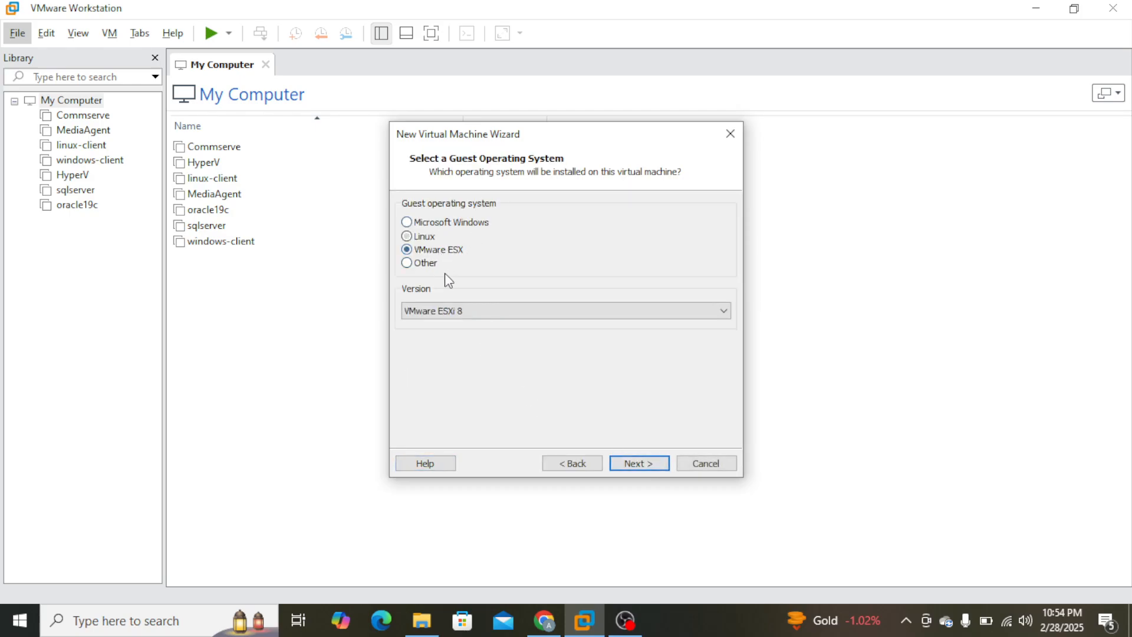
pyautogui.click(727, 314)
pyautogui.click(536, 337)
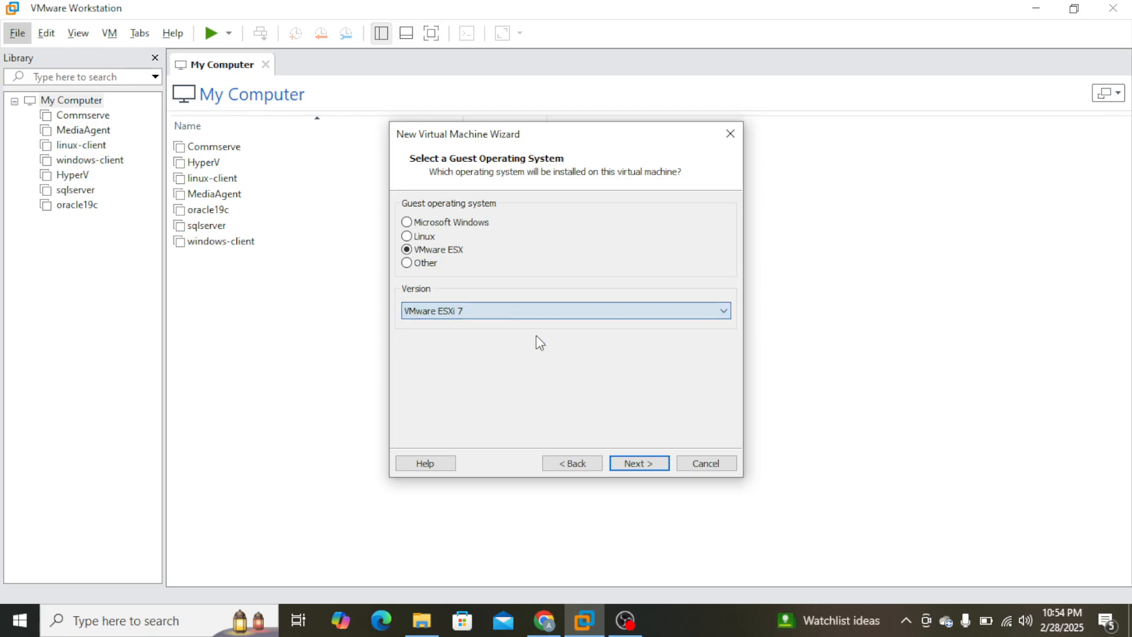
pyautogui.click(649, 464)
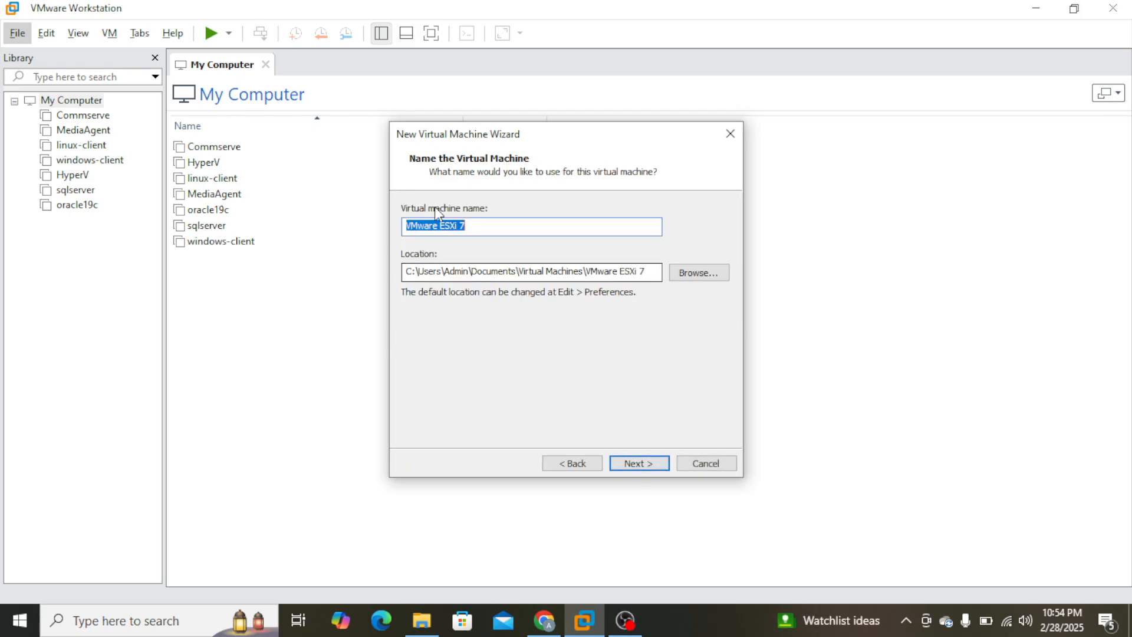
# Name the virtual machine VMwareESX7.
pyautogui.moveTo(496, 225); pyautogui.dragTo(443, 226)
pyautogui.click(473, 229)
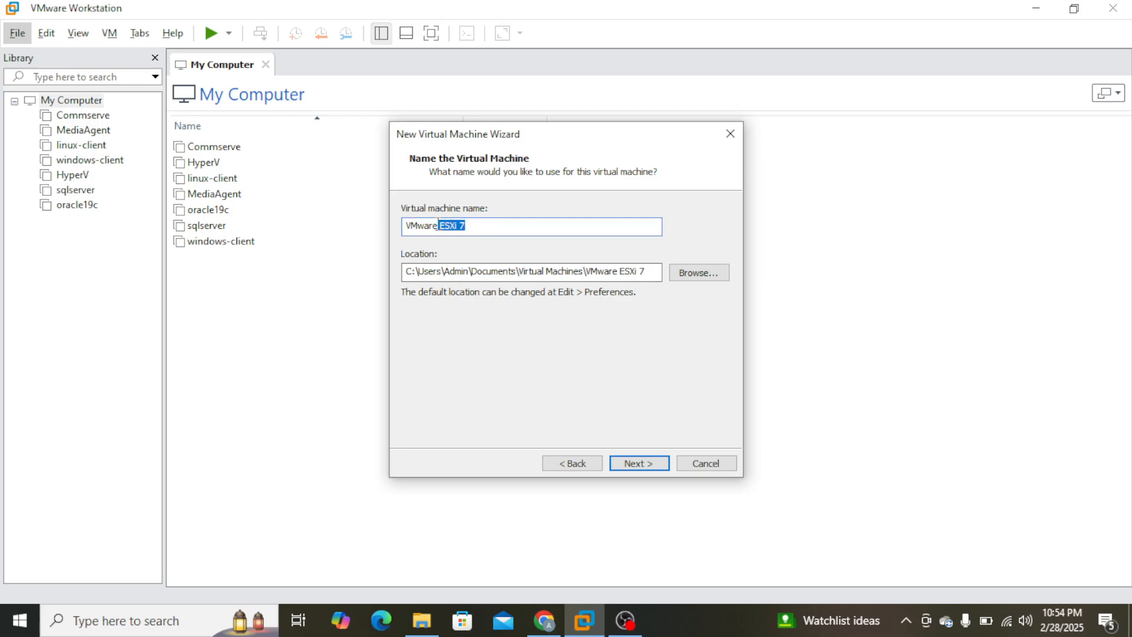
pyautogui.write('ES')
# Create an ESX folder inside C:\Workstation-VMs and accept it as the virtual machine's location.
pyautogui.scroll(-3, 527, 326)
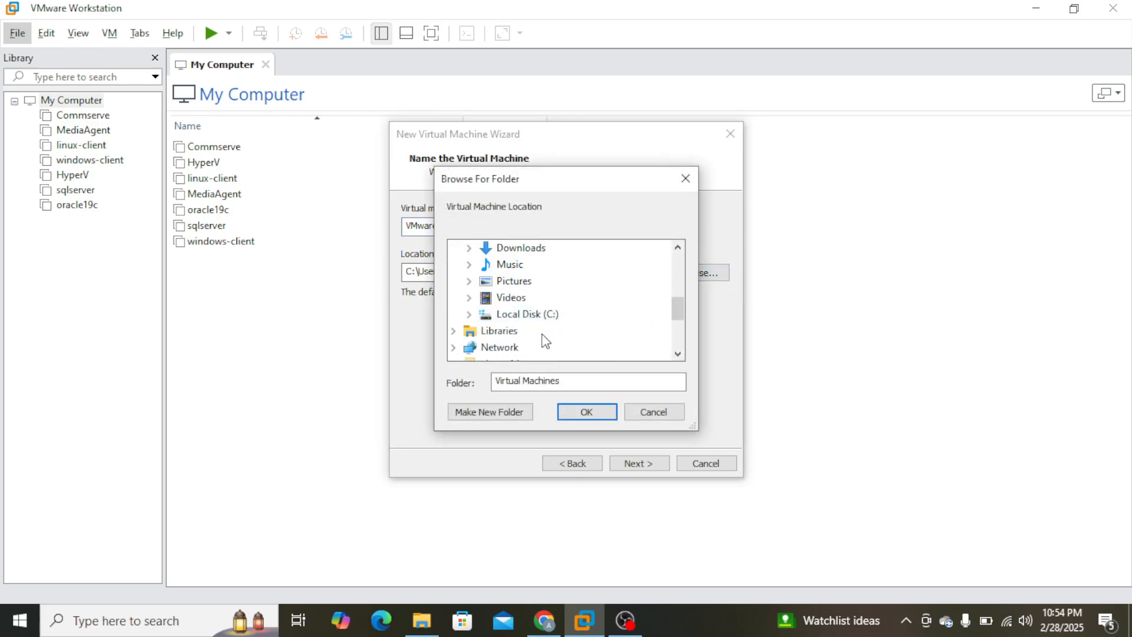
pyautogui.doubleClick(546, 315)
pyautogui.scroll(-1, 569, 345)
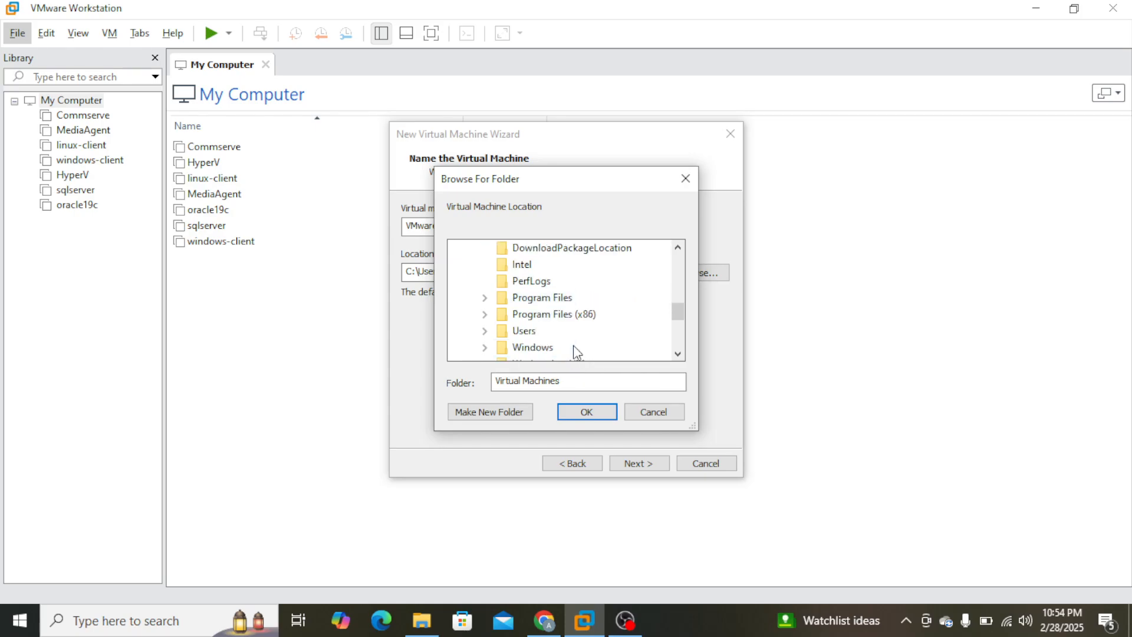
pyautogui.scroll(-1, 566, 348)
pyautogui.doubleClick(539, 315)
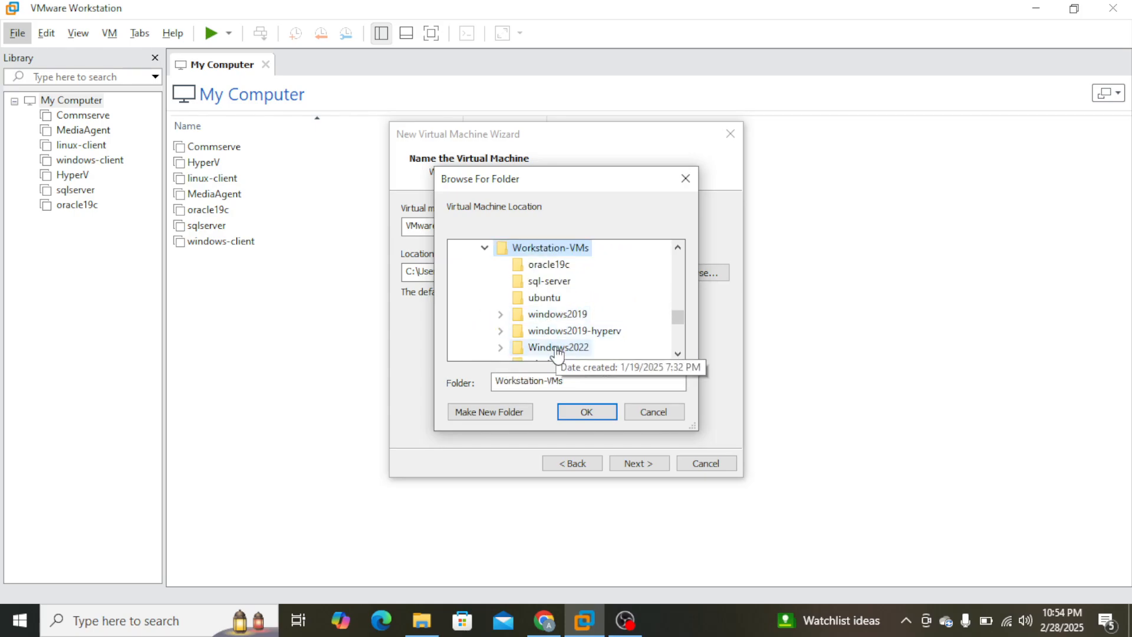
pyautogui.click(494, 413)
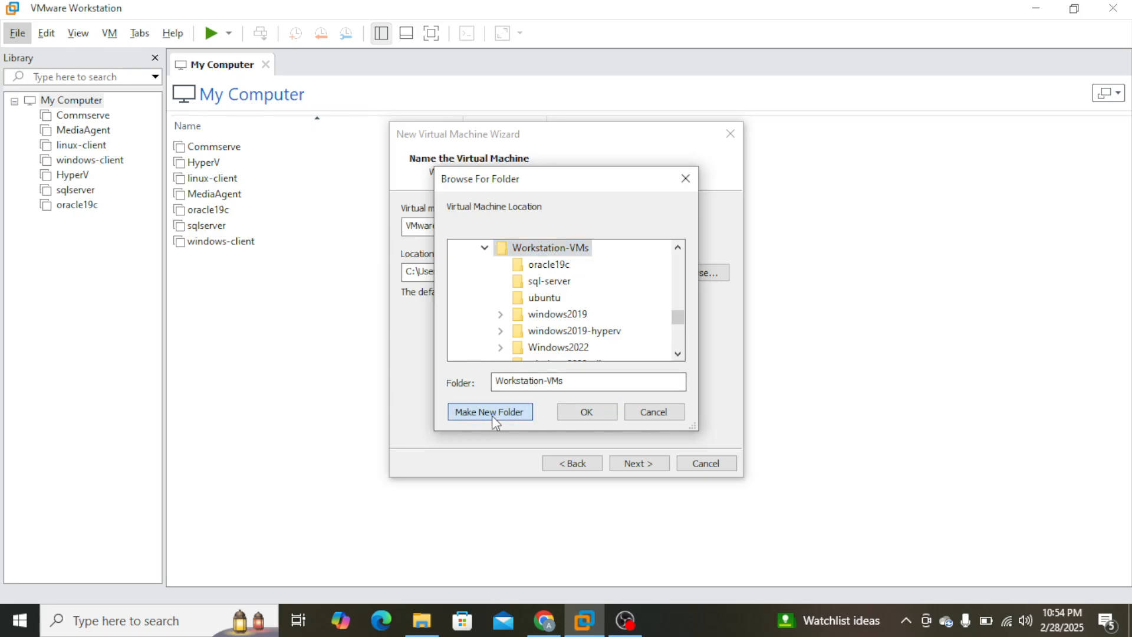
pyautogui.write('ESX')
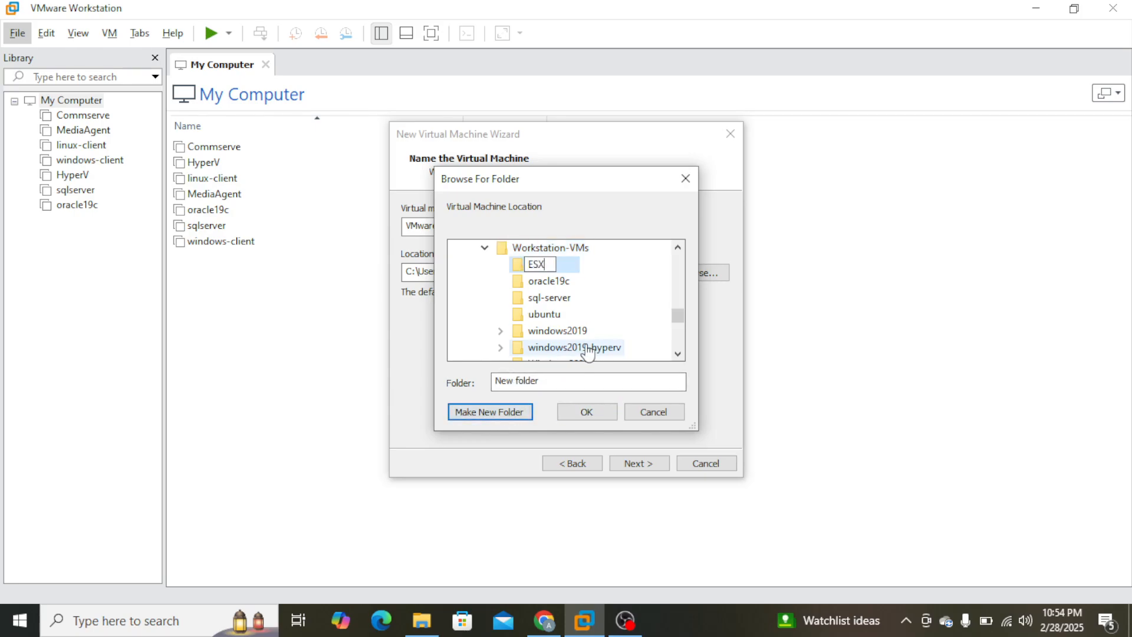
pyautogui.click(528, 267)
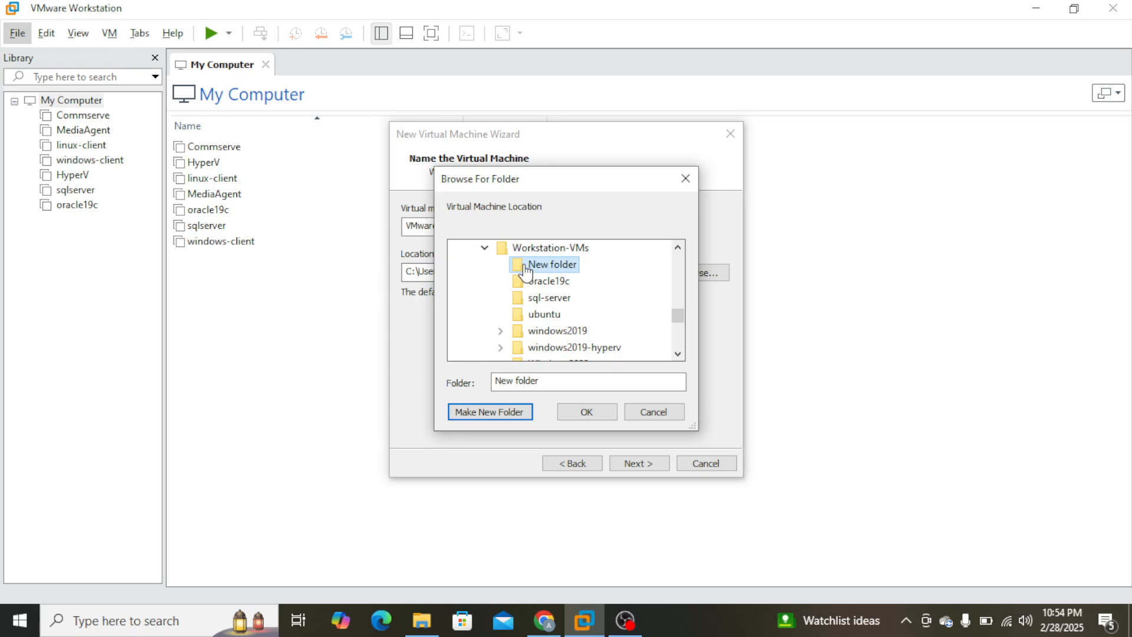
pyautogui.click(589, 411)
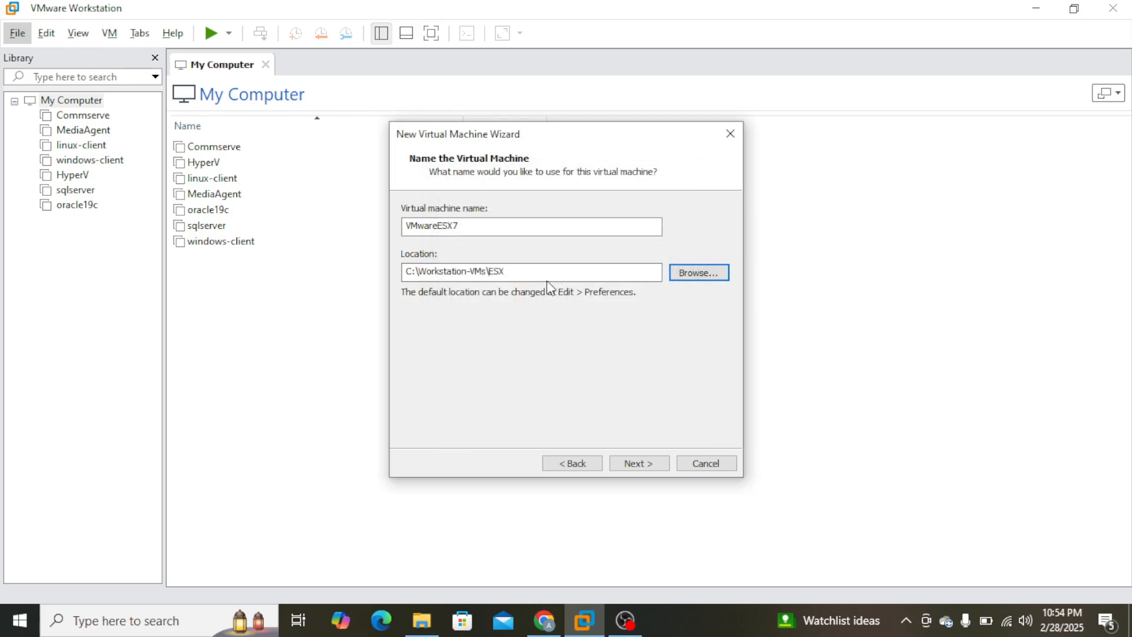
pyautogui.click(651, 464)
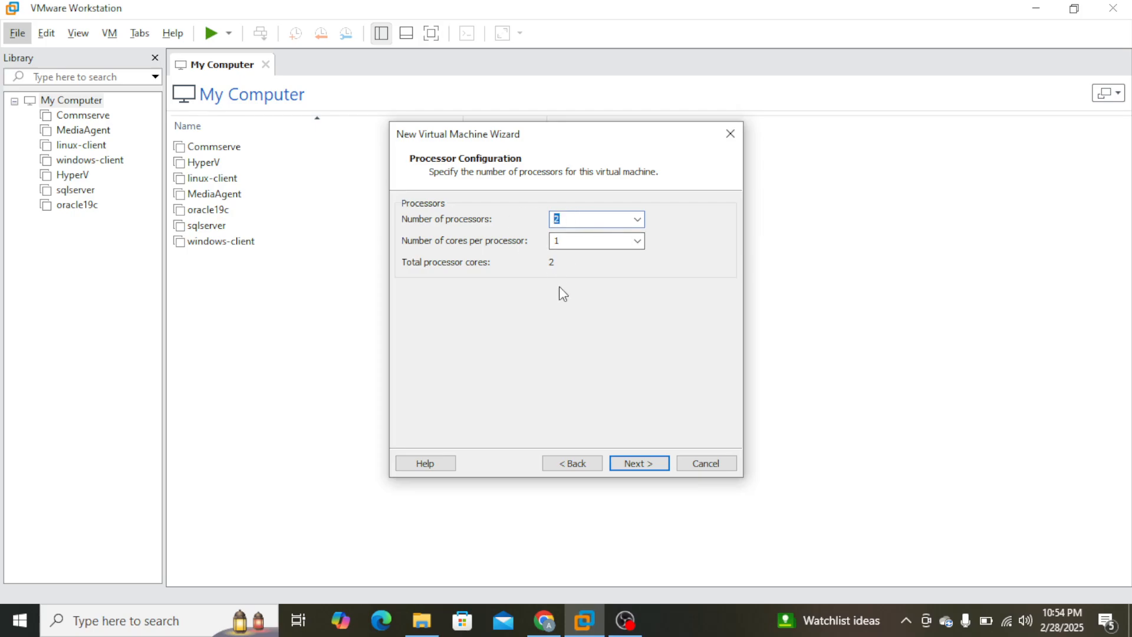
# Configure the virtual machine with 4 processors and 2 cores per processor.
pyautogui.write('6')
pyautogui.moveTo(577, 215); pyautogui.dragTo(503, 232)
pyautogui.moveTo(583, 219); pyautogui.dragTo(535, 222)
pyautogui.write('4')
pyautogui.press('Tab')
pyautogui.write('2')
pyautogui.click(659, 469)
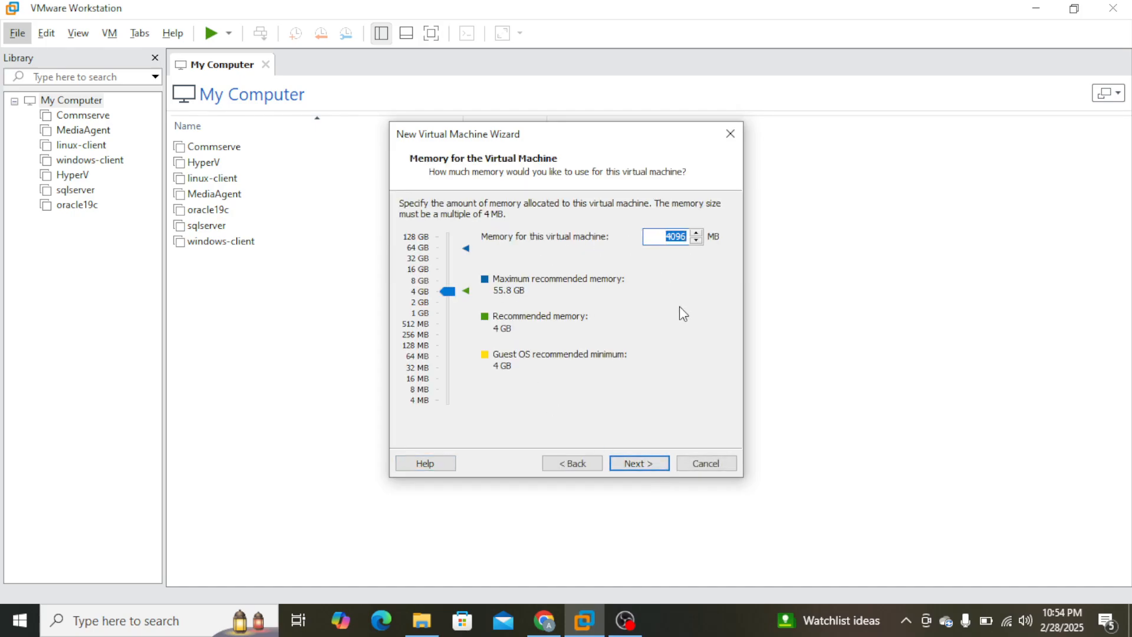
# Allocate 20000 MB of memory to the virtual machine.
pyautogui.write('20000')
pyautogui.click(640, 463)
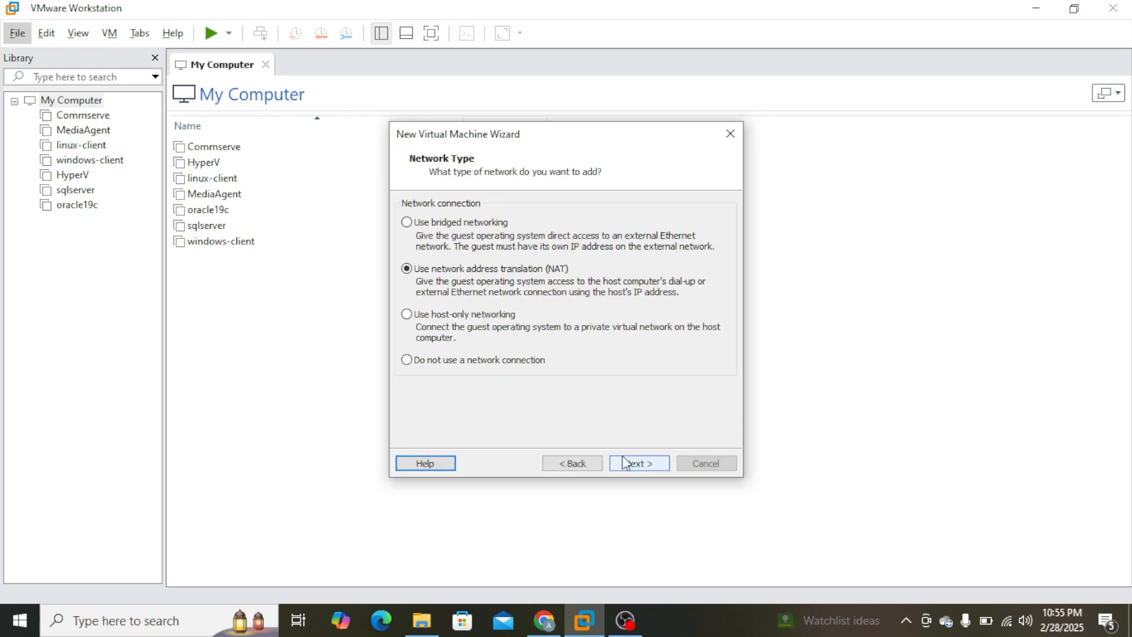
# Select bridged networking and accept the recommended Paravirtualized SCSI controller.
pyautogui.click(445, 222)
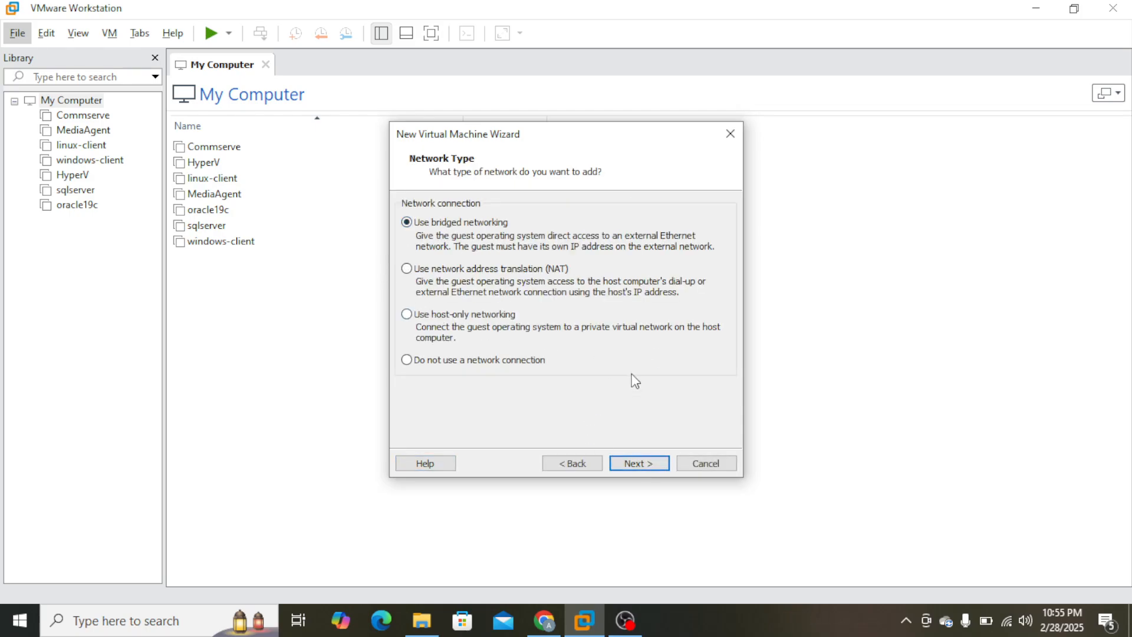
pyautogui.click(650, 465)
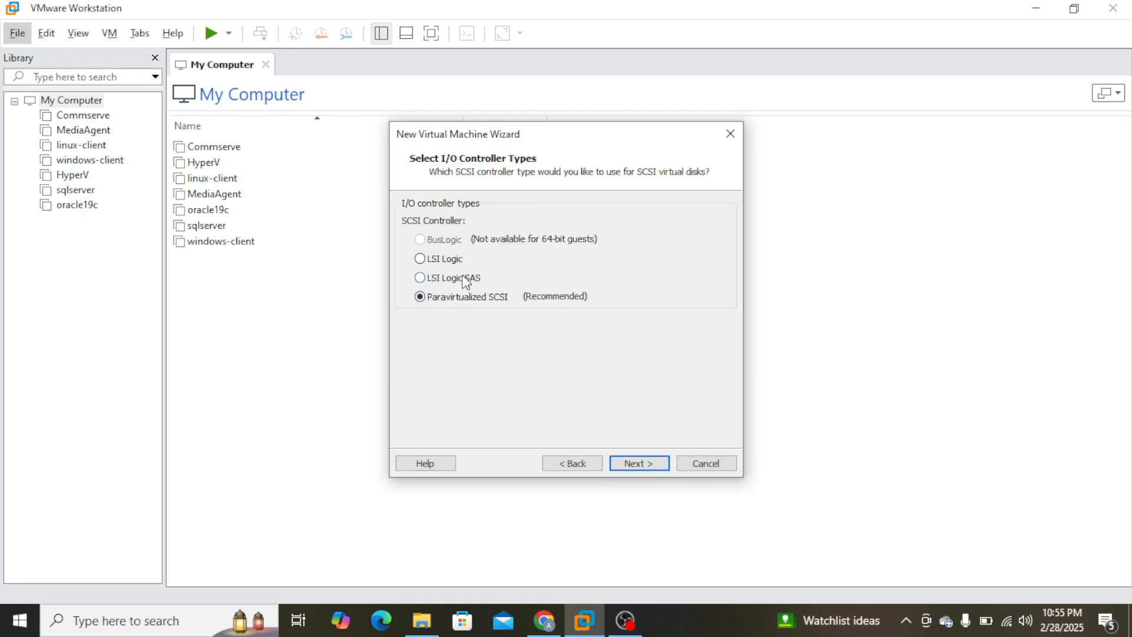
pyautogui.click(662, 465)
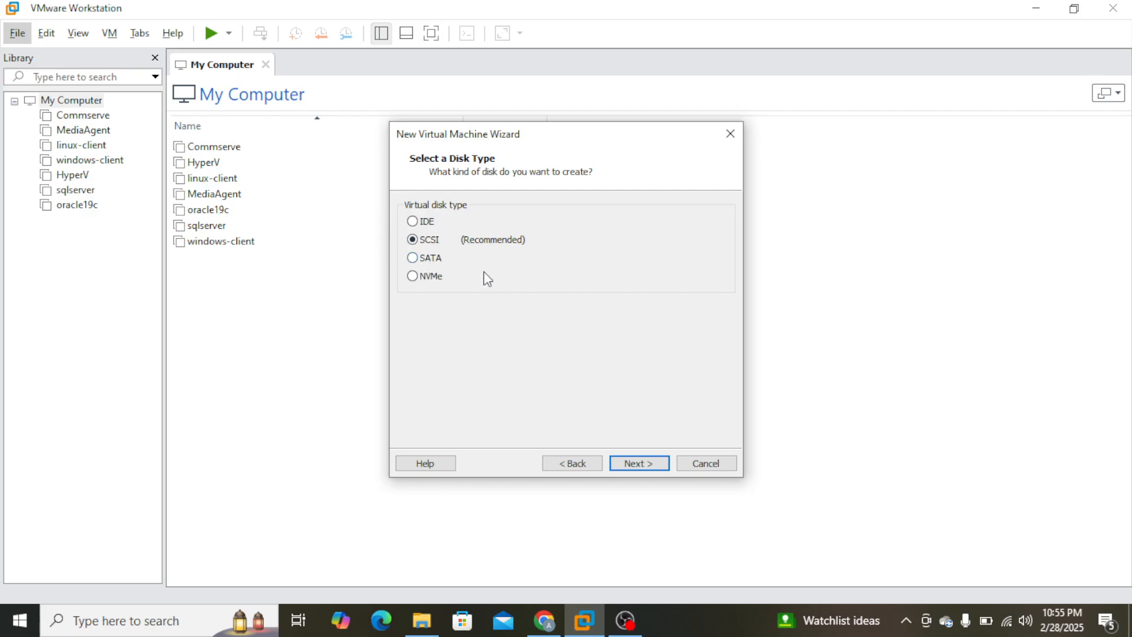
# Choose to create a new SCSI virtual disk and store it as a single file.
pyautogui.click(434, 241)
pyautogui.click(654, 465)
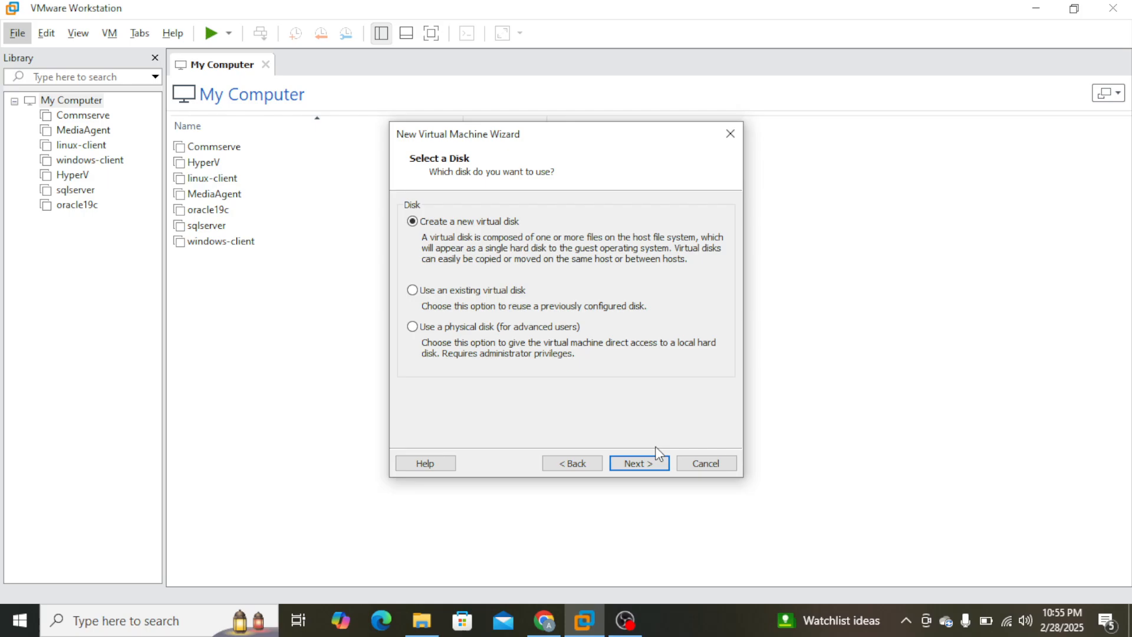
pyautogui.click(648, 462)
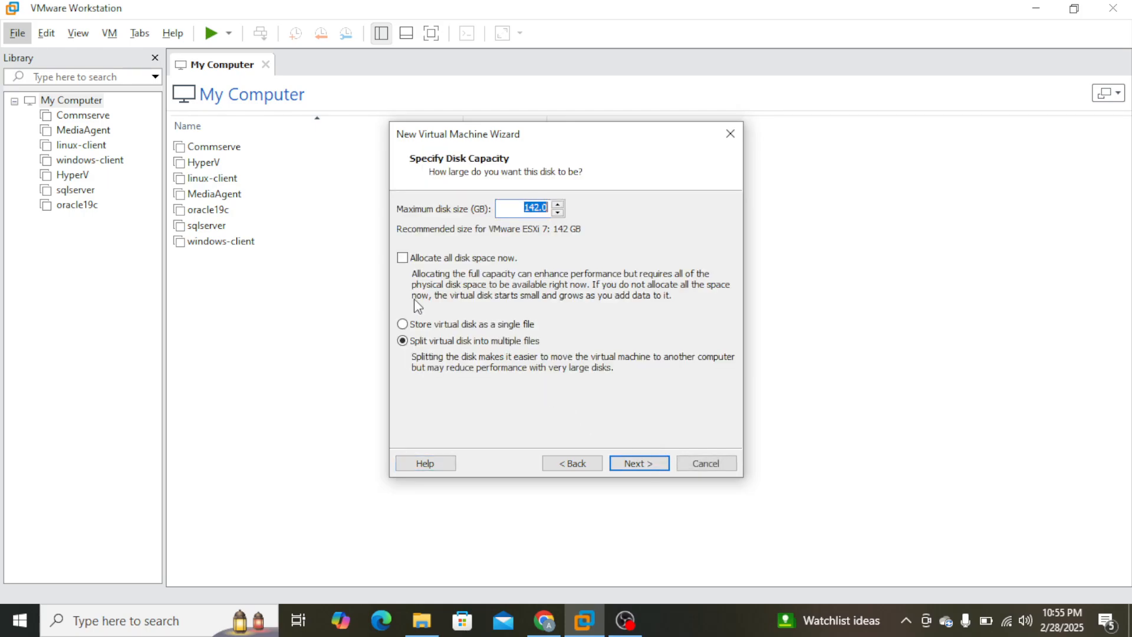
pyautogui.click(467, 324)
pyautogui.doubleClick(522, 207)
# Check the free space on Local Disk (C:) in File Explorer and return to the VMware Workstation disk capacity settings.
pyautogui.click(431, 623)
pyautogui.click(431, 623)
pyautogui.press('super')
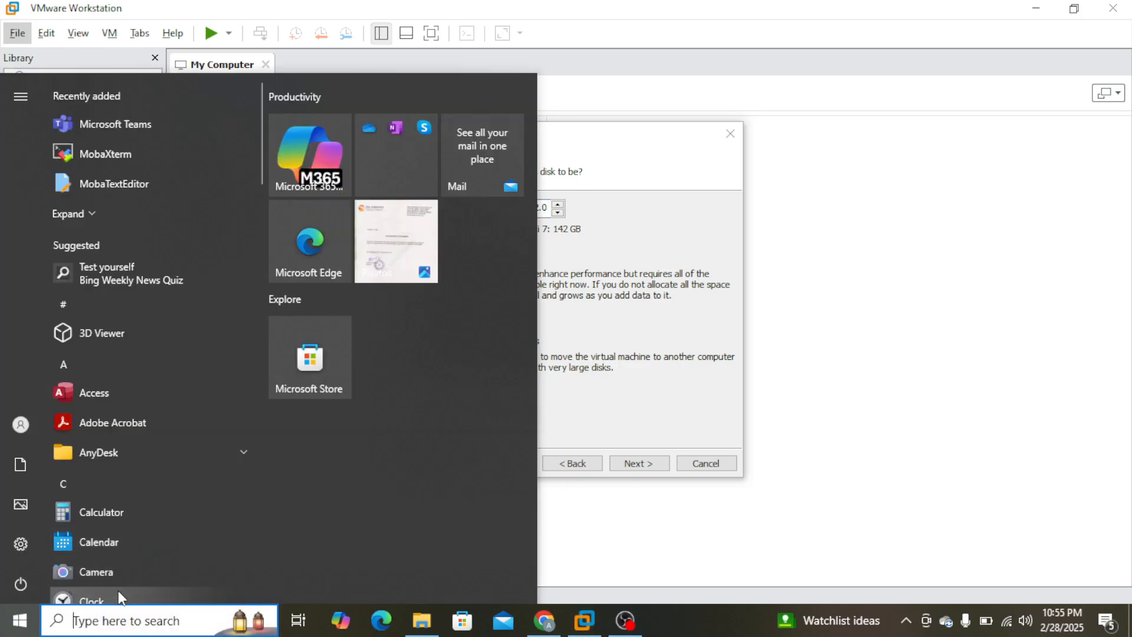
pyautogui.write('file')
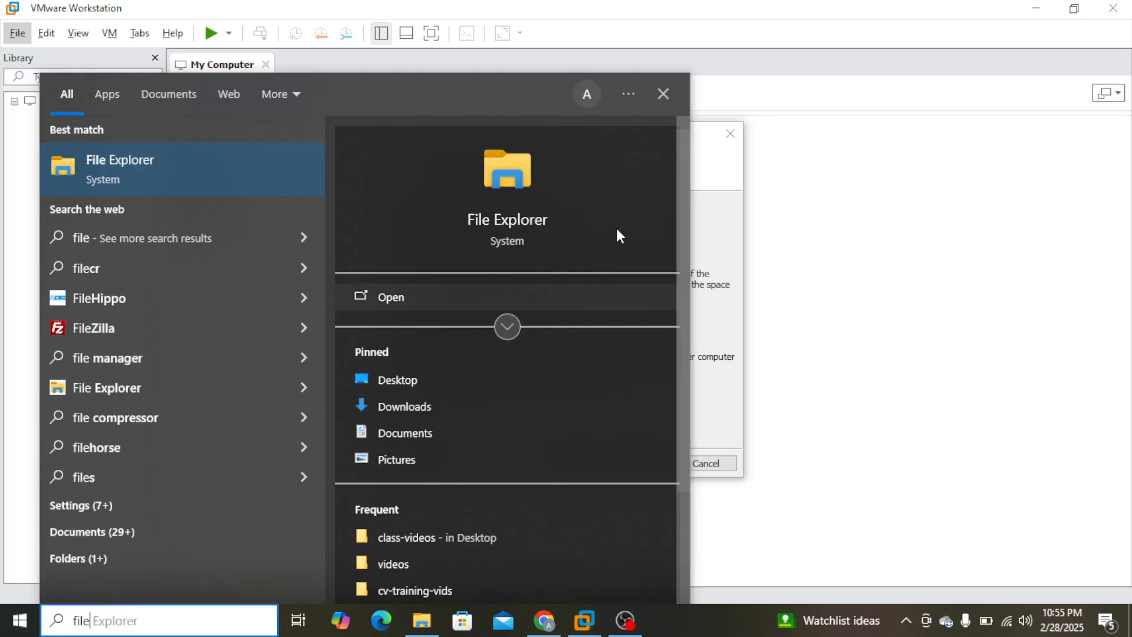
pyautogui.click(163, 157)
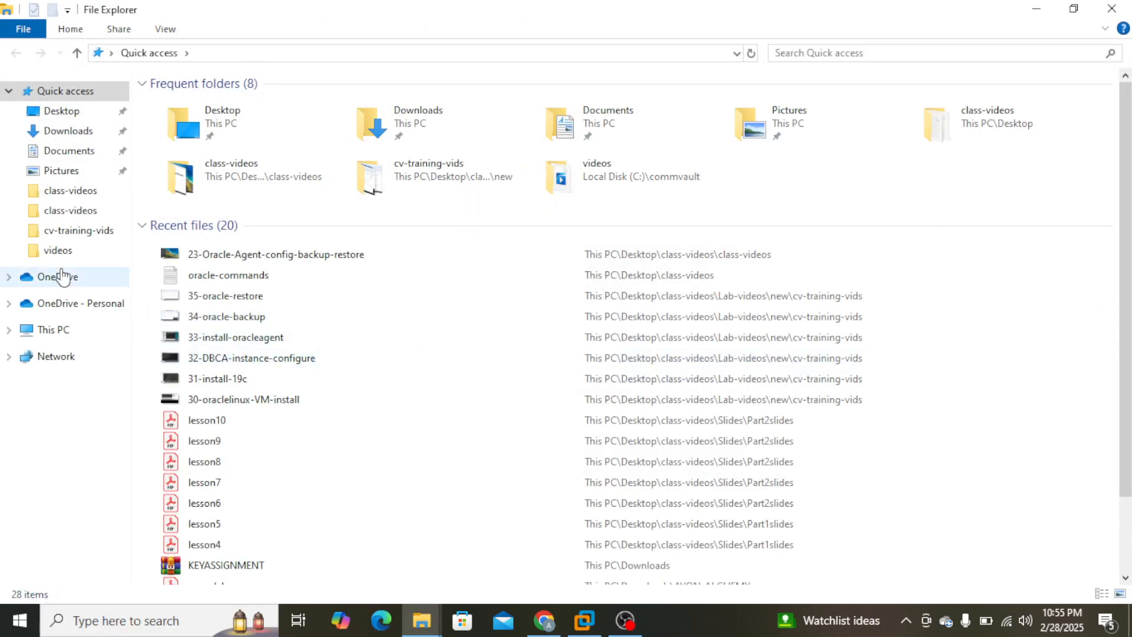
pyautogui.click(54, 328)
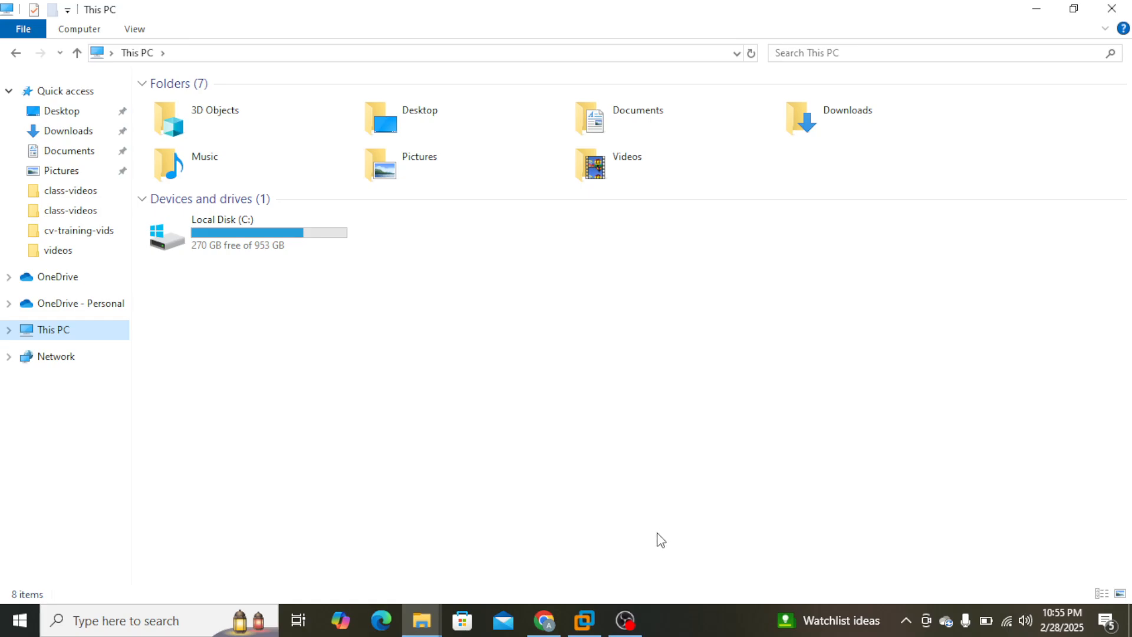
pyautogui.click(590, 629)
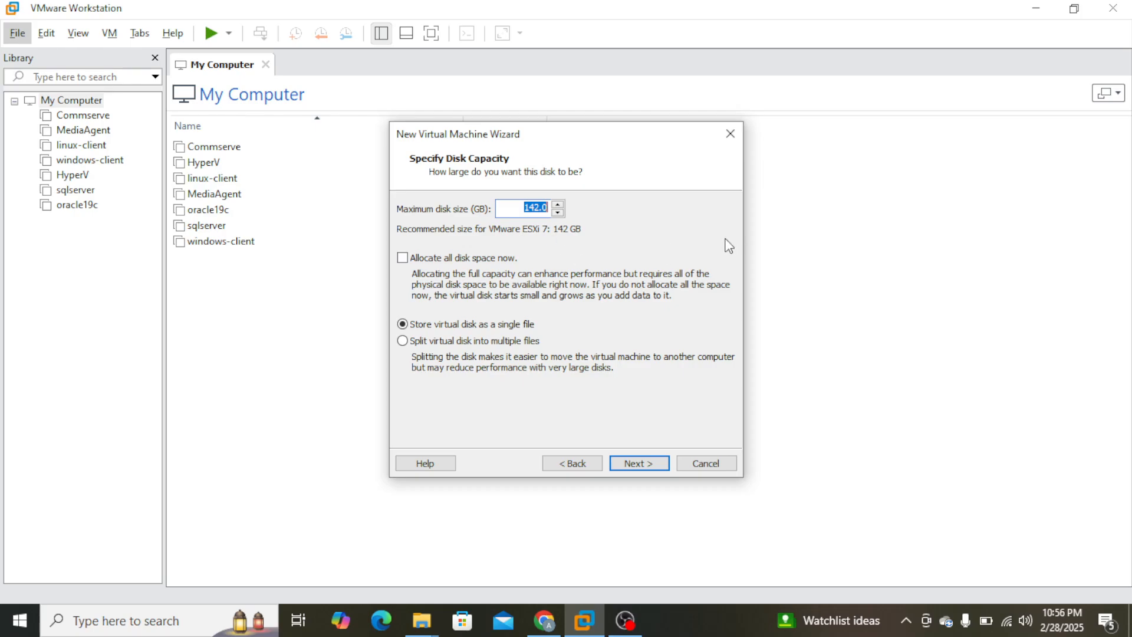
# Set the maximum disk size to 150 GB, keep VMwareESX7.vmdk as the disk file, and finish creating the virtual machine.
pyautogui.write('150')
pyautogui.click(633, 464)
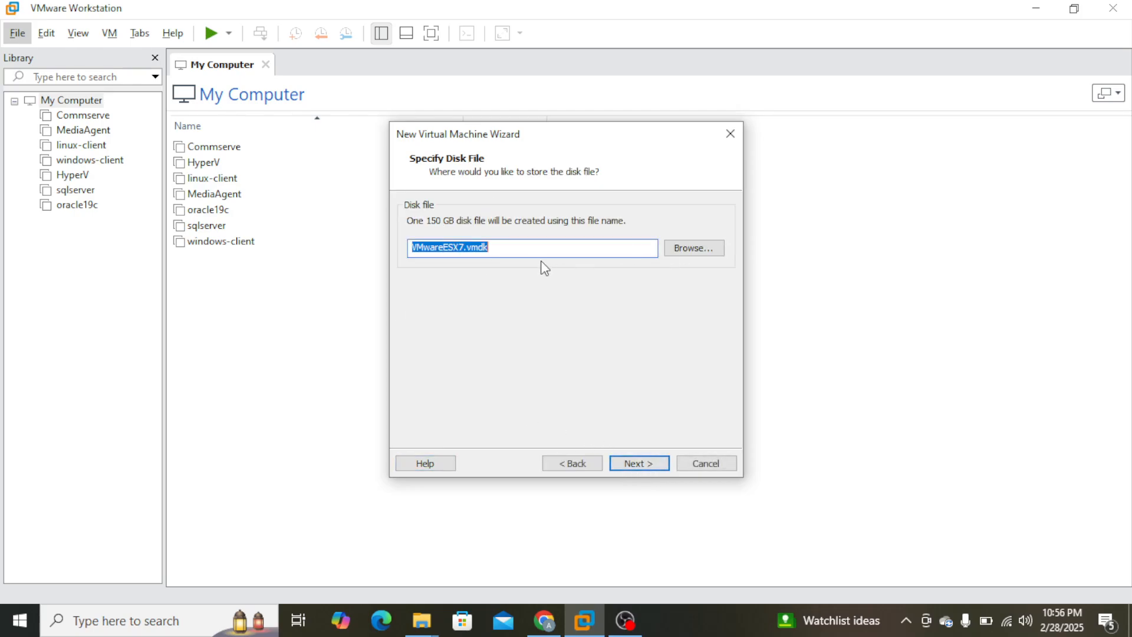
pyautogui.click(660, 465)
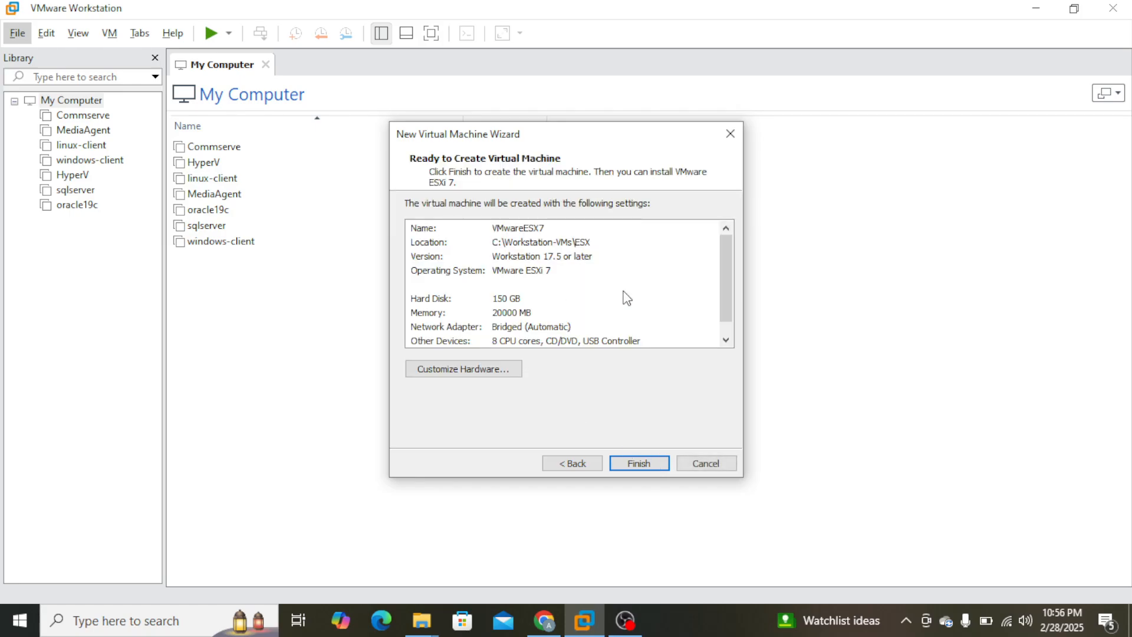
pyautogui.click(655, 464)
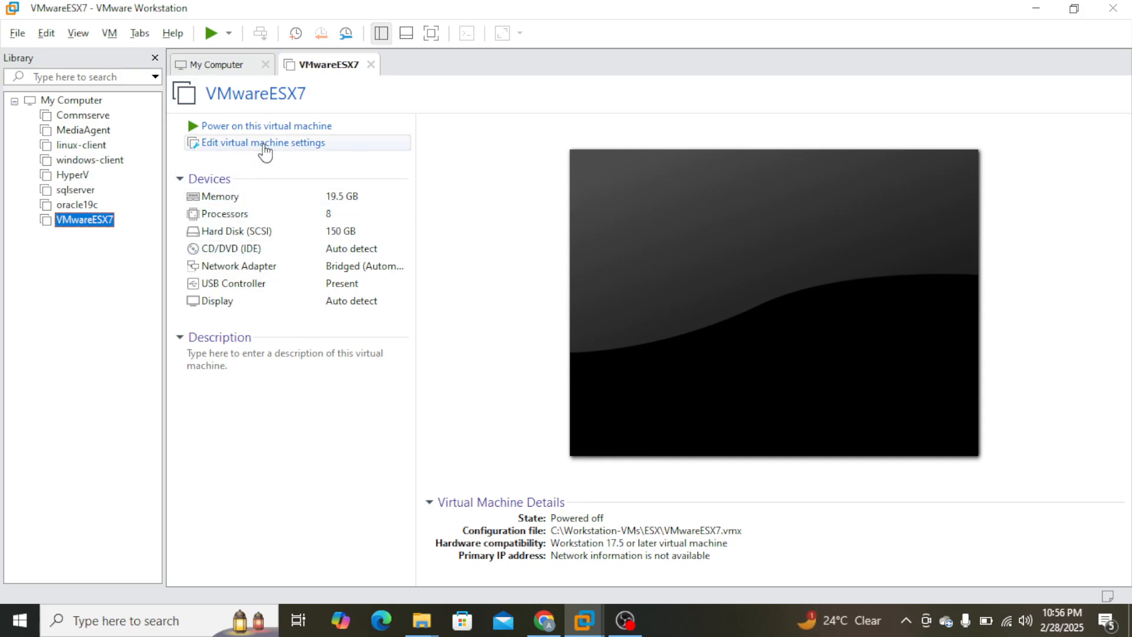
# Review the processor settings of VMwareESX7 and set its CD/DVD drive to use an ISO image file.
pyautogui.click(265, 148)
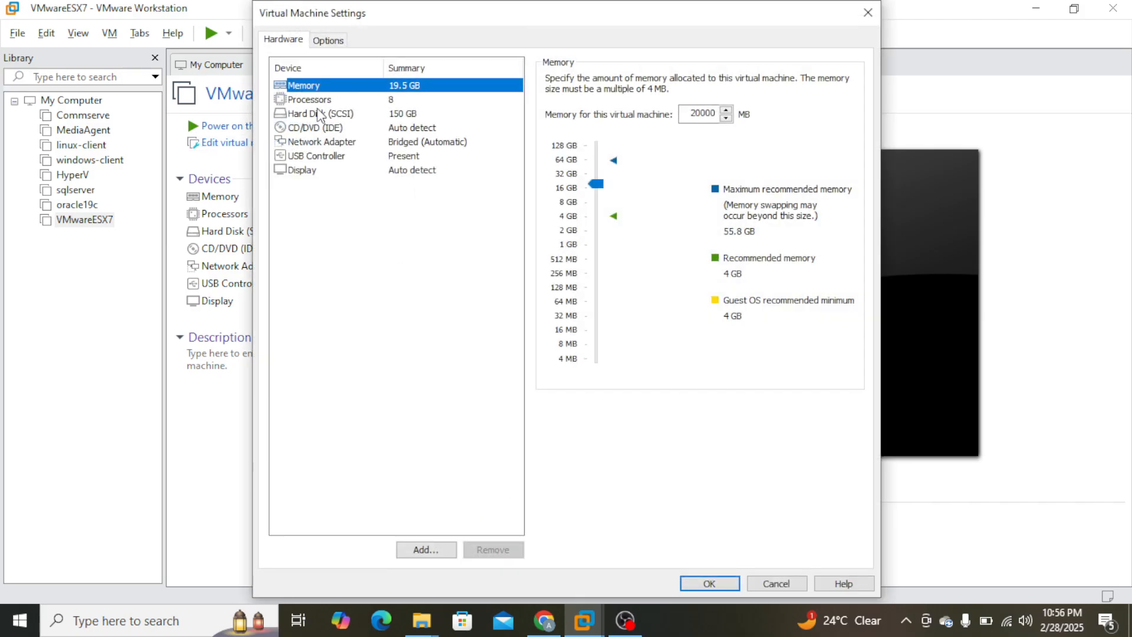
pyautogui.click(323, 101)
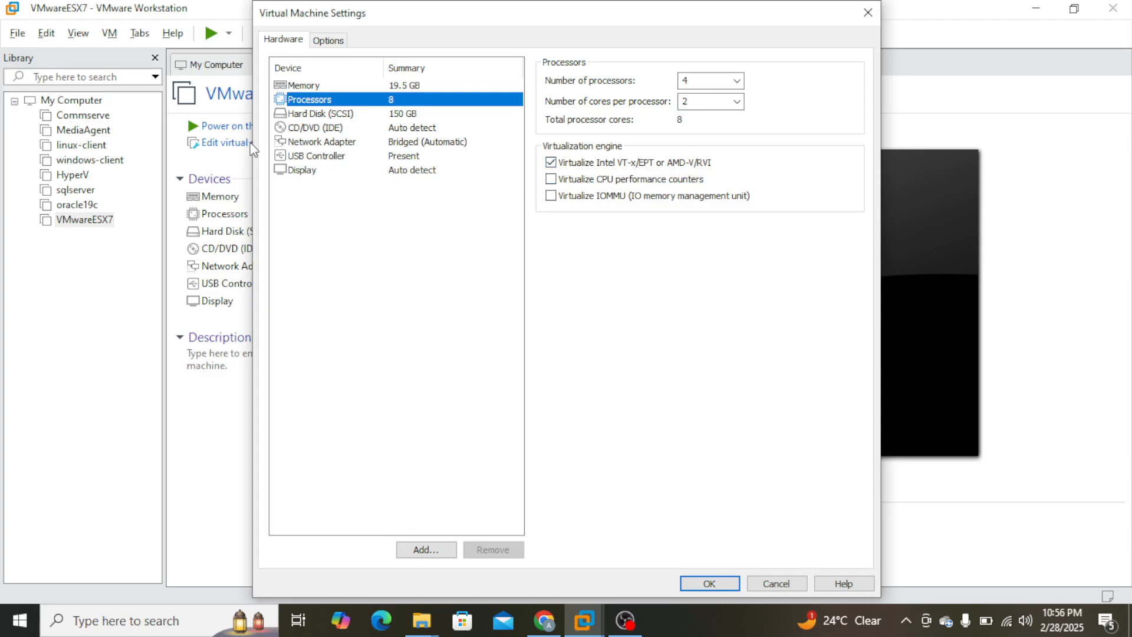
pyautogui.click(324, 127)
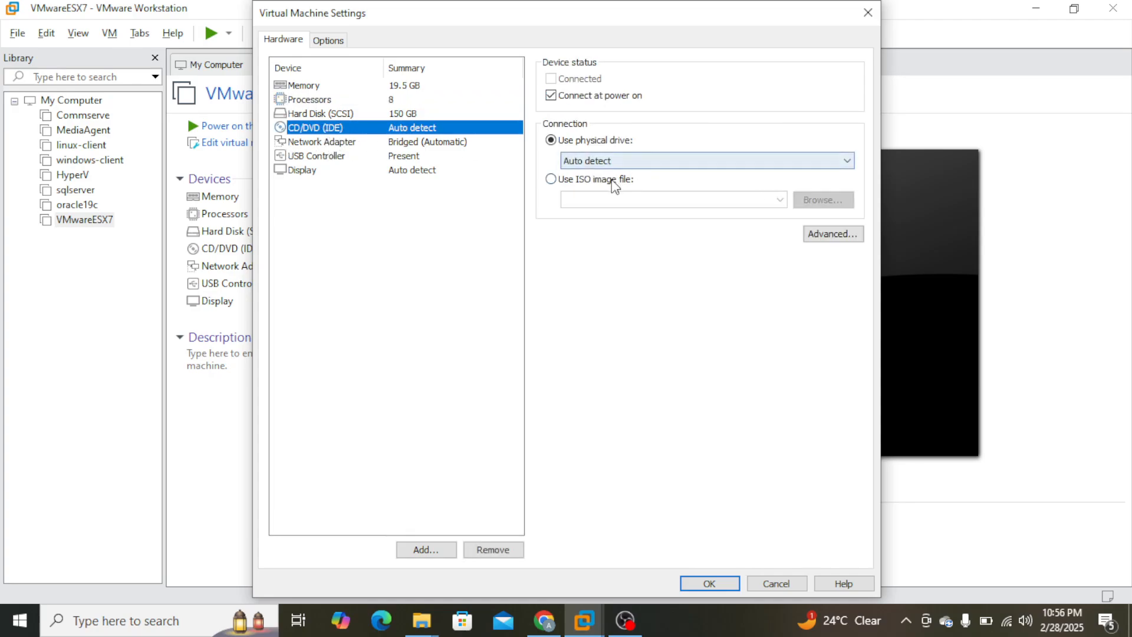
pyautogui.click(614, 180)
# Switch to the vmware folder in File Explorer and widen the name column to read the installer image's full name.
pyautogui.click(422, 620)
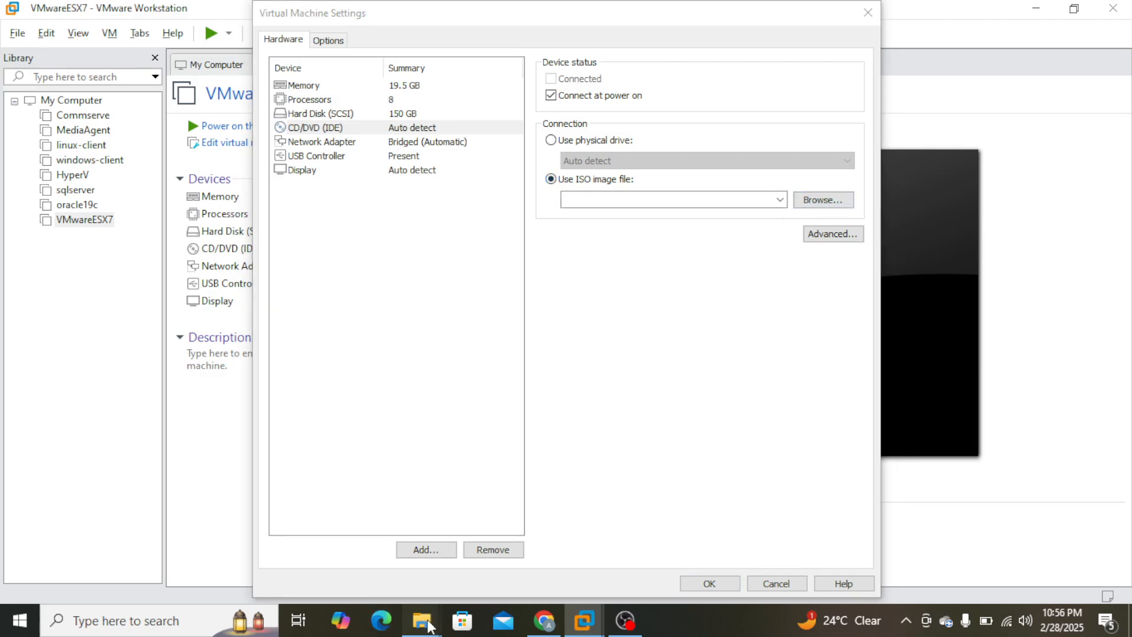
pyautogui.click(489, 551)
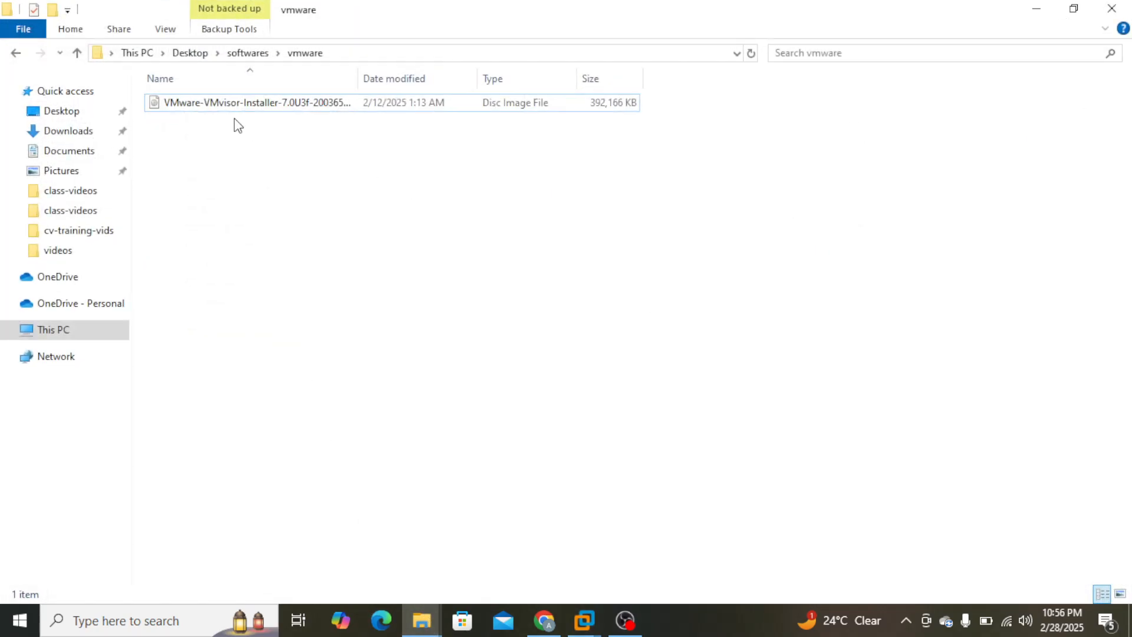
pyautogui.moveTo(358, 78); pyautogui.dragTo(475, 79)
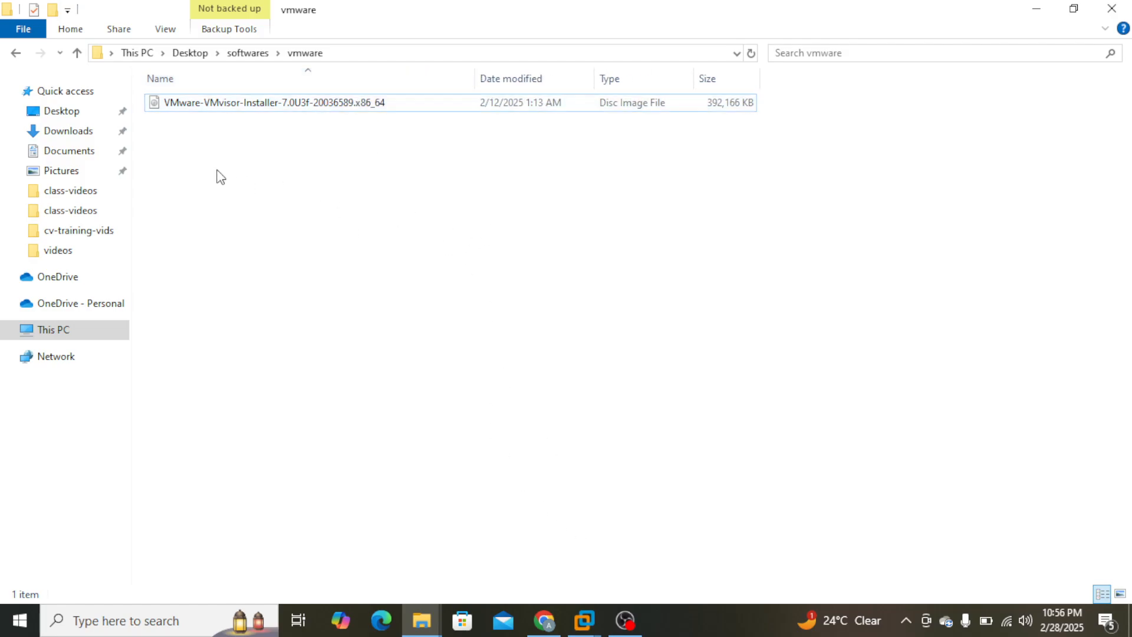
# Look at the vSphere v7.0 download address in Chrome and return to the VMwareESX7 settings in VMware Workstation.
pyautogui.click(546, 624)
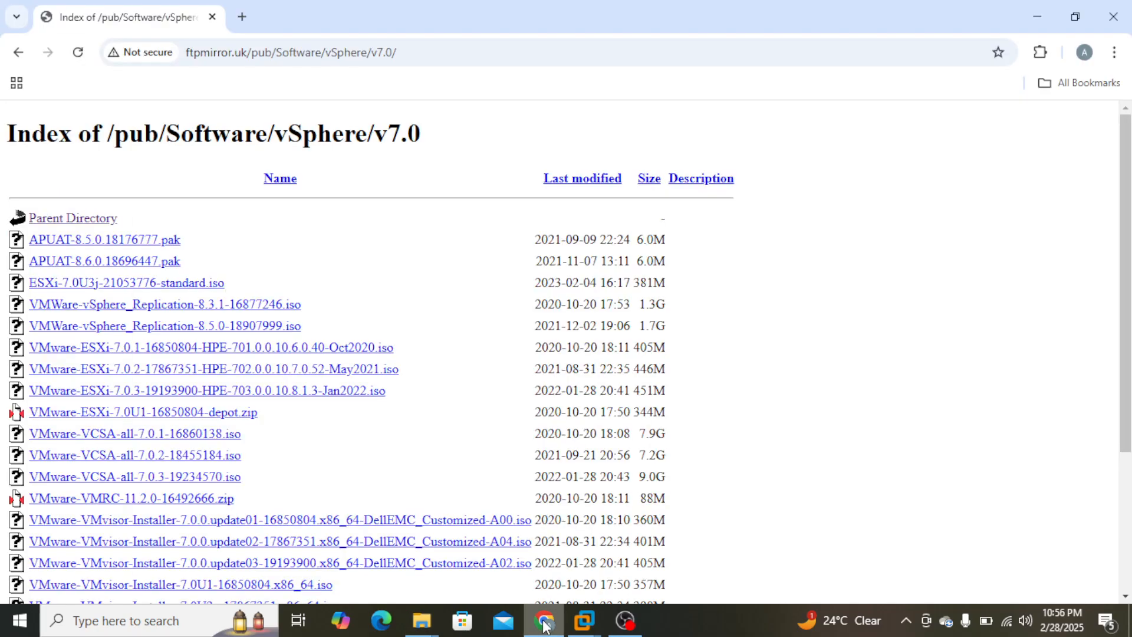
pyautogui.click(458, 57)
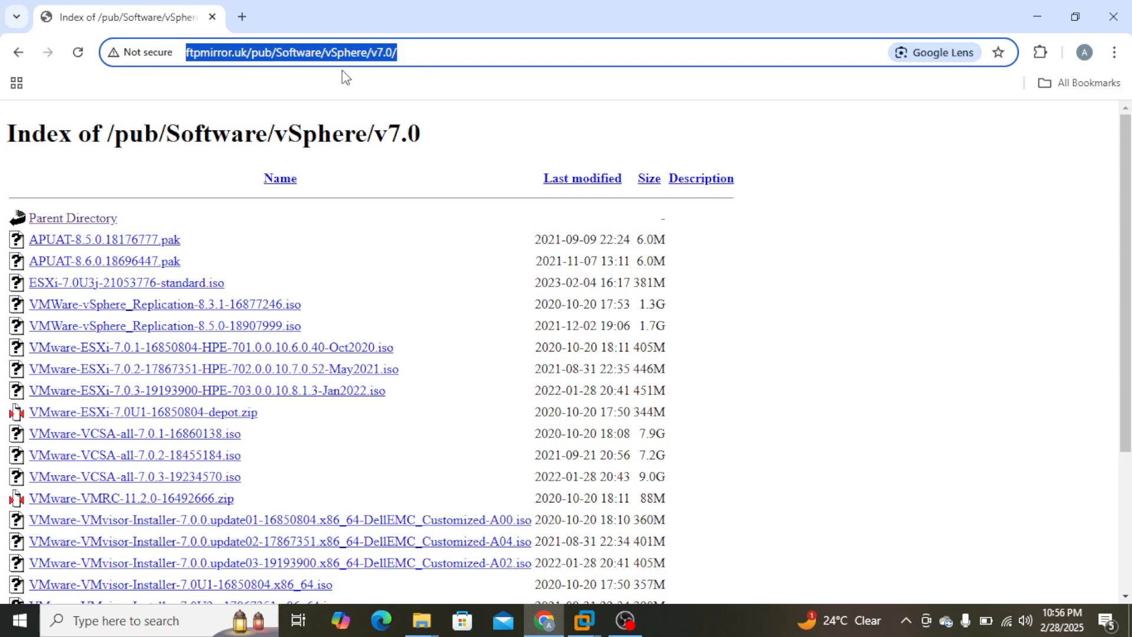
pyautogui.click(462, 54)
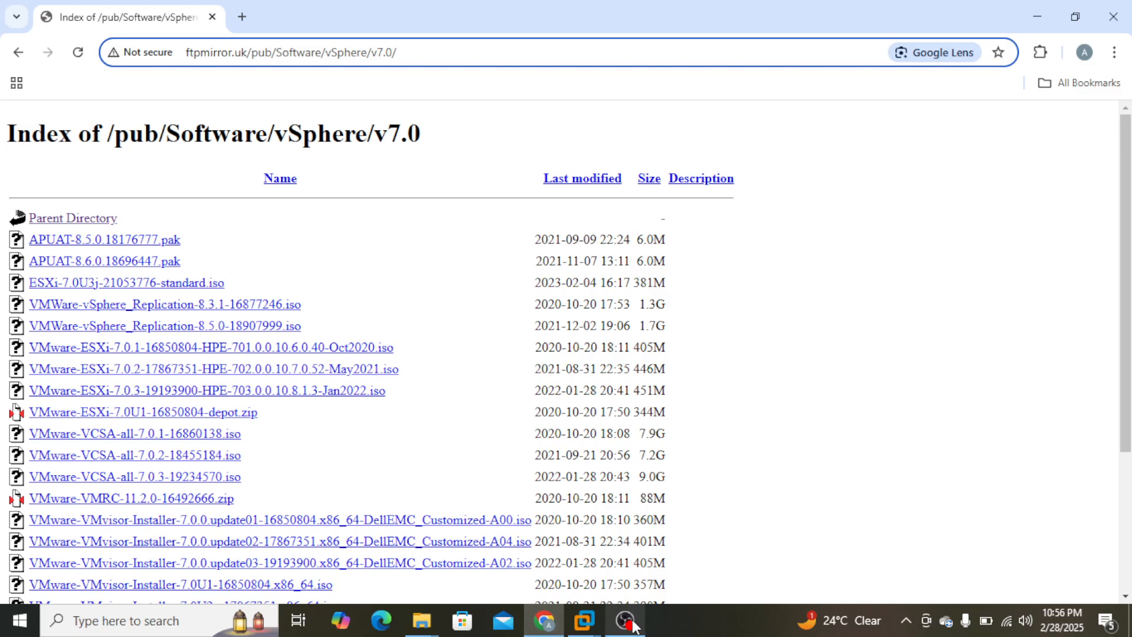
pyautogui.moveTo(588, 627)
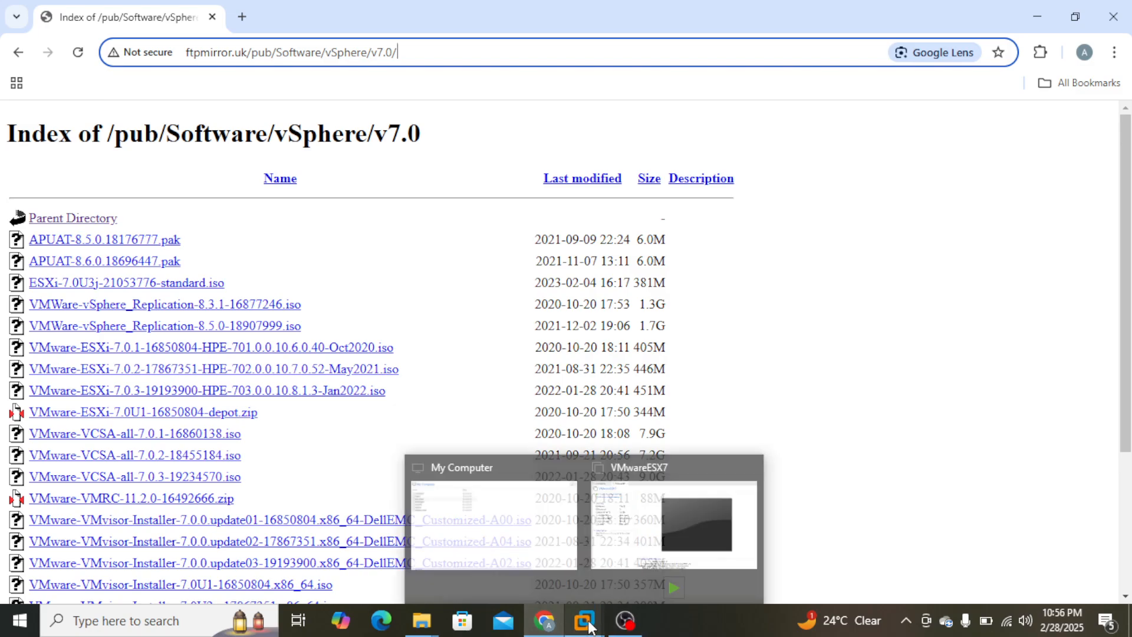
pyautogui.click(628, 533)
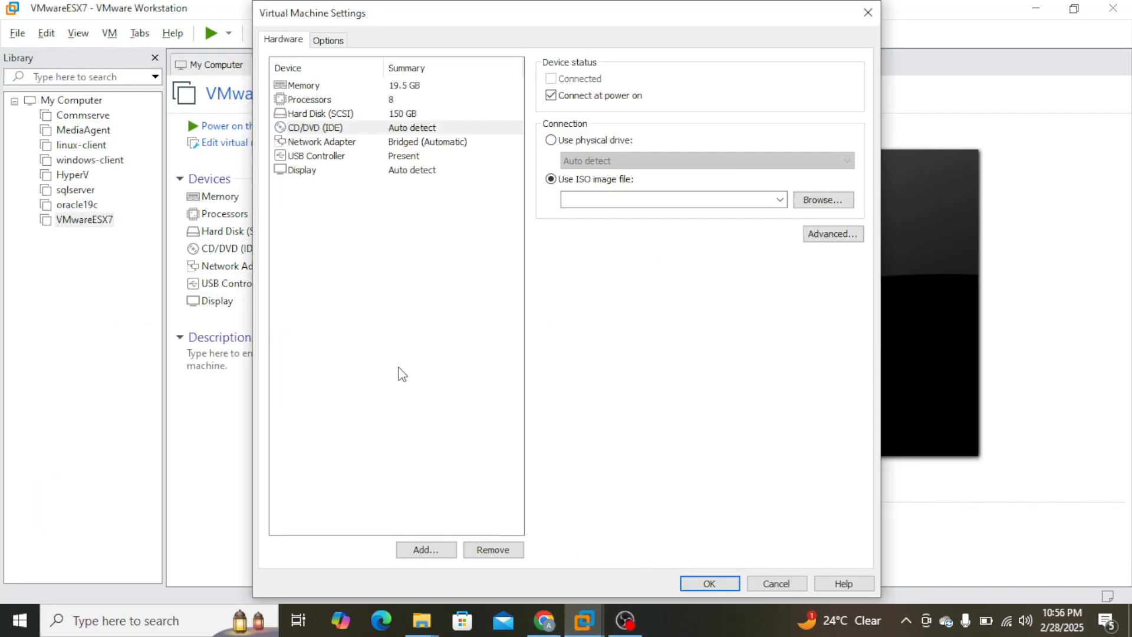
# Start browsing for the ISO image, copy the vmware folder's path from File Explorer, and return to VMware Workstation.
pyautogui.click(824, 202)
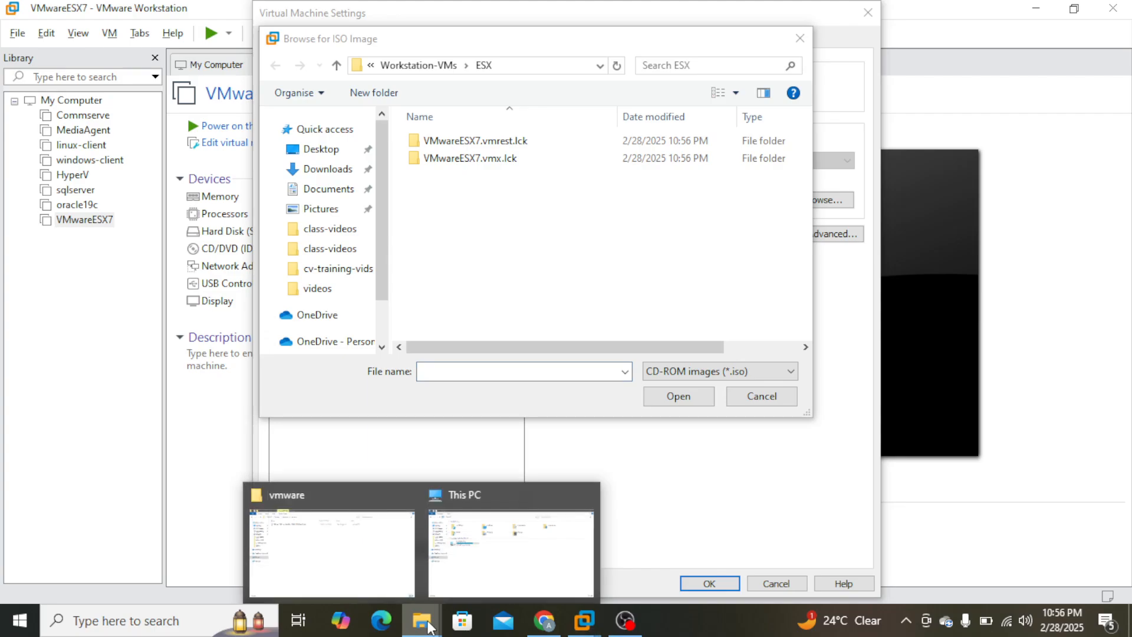
pyautogui.click(324, 561)
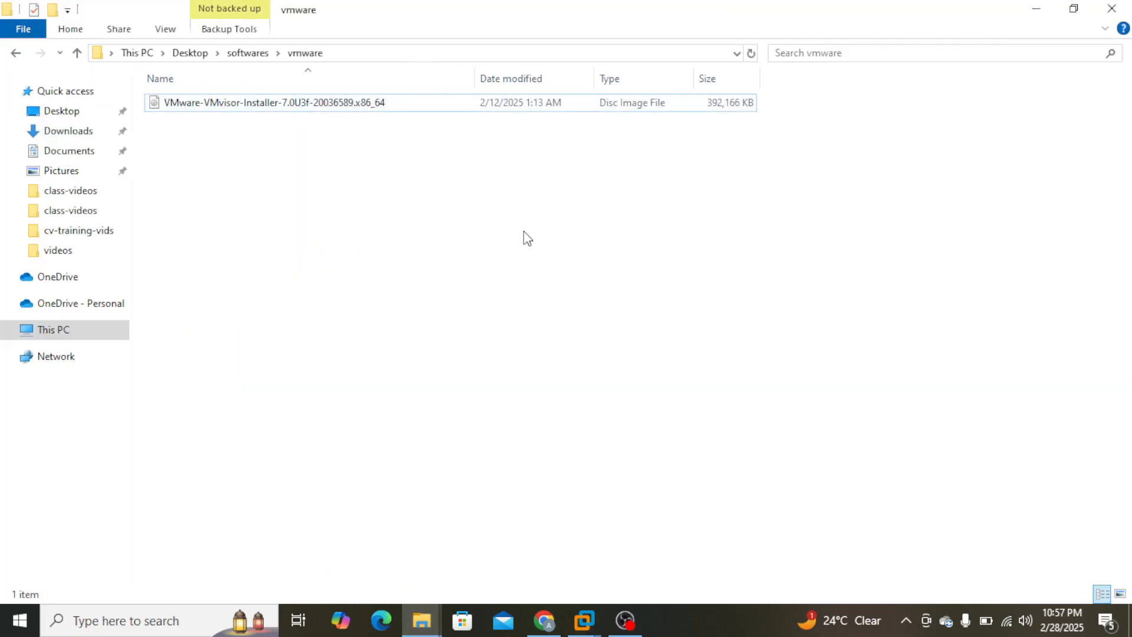
pyautogui.click(355, 50)
pyautogui.hotkey('ctrl', 'c')
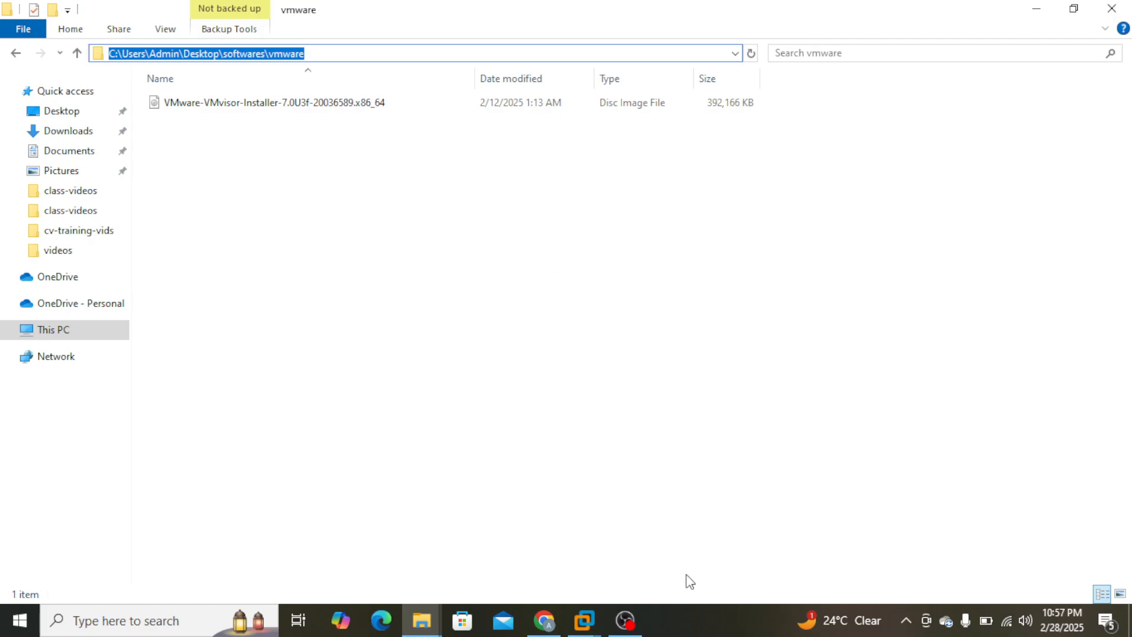
pyautogui.click(584, 621)
pyautogui.click(538, 550)
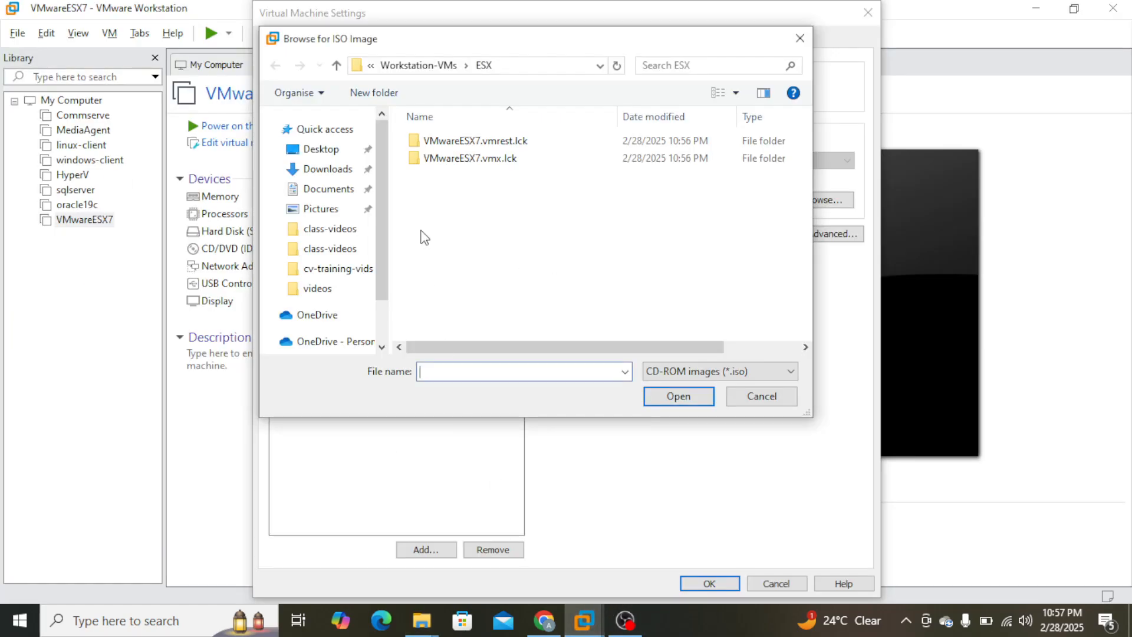
# Go to the copied folder path, attach the VMware-VMvisor-Installer-7.0U3f-20036589.x86_64 ISO to the CD/DVD drive, and save the settings.
pyautogui.click(553, 69)
pyautogui.hotkey('ctrl', 'v')
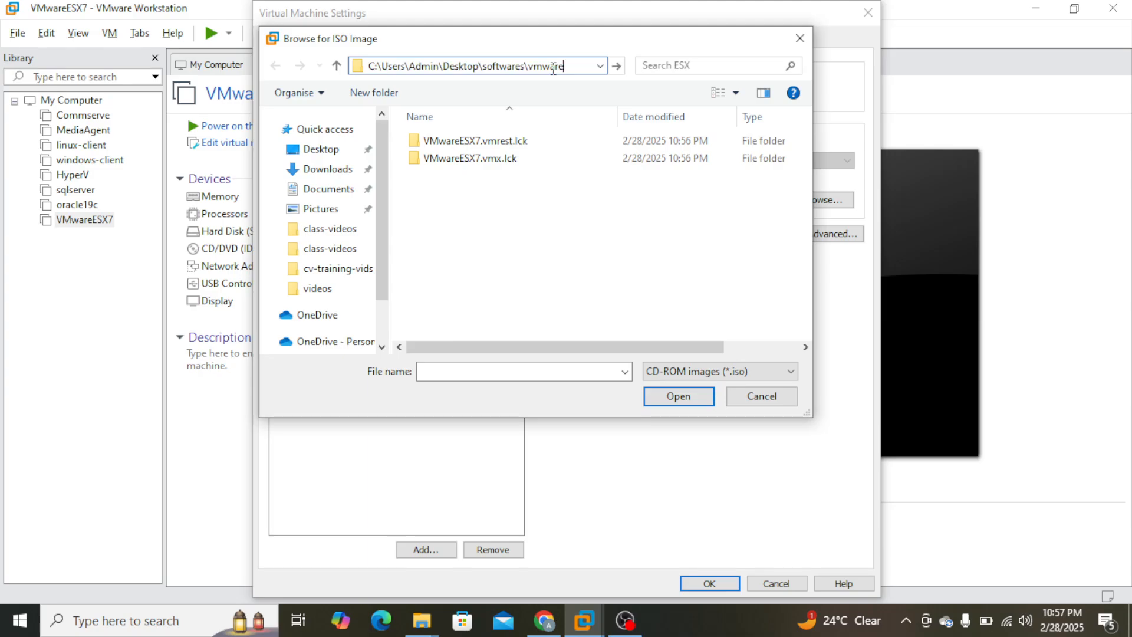
pyautogui.press('Return')
pyautogui.click(537, 142)
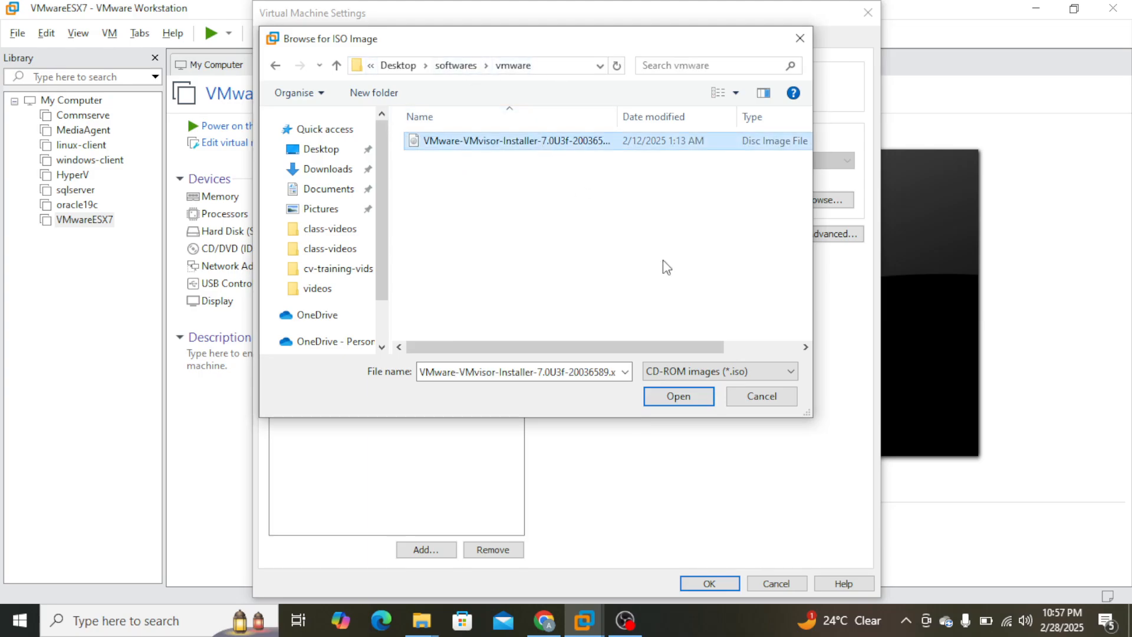
pyautogui.click(675, 396)
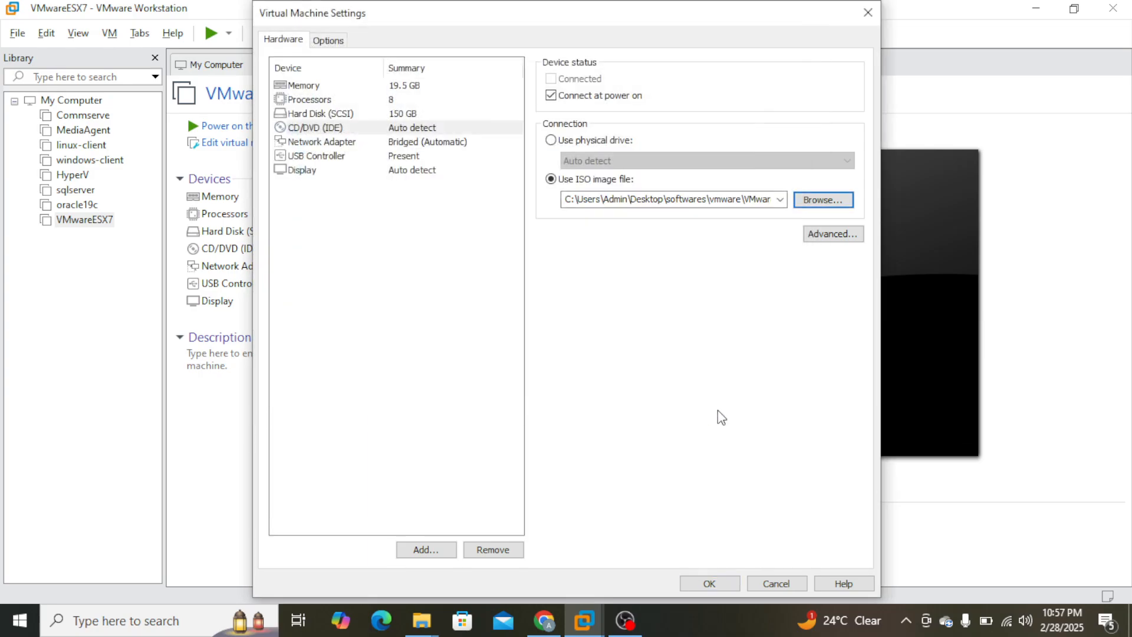
pyautogui.click(710, 583)
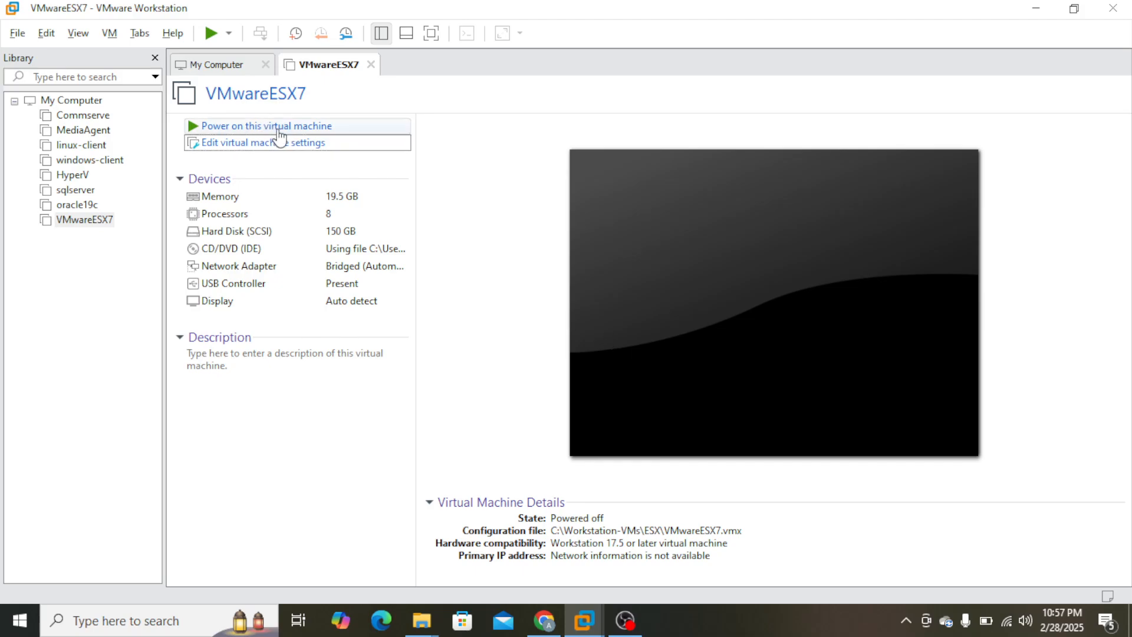
# Power on VMwareESX7 and continue past the welcome screen of the ESXi 7.0.3 installer.
pyautogui.click(310, 125)
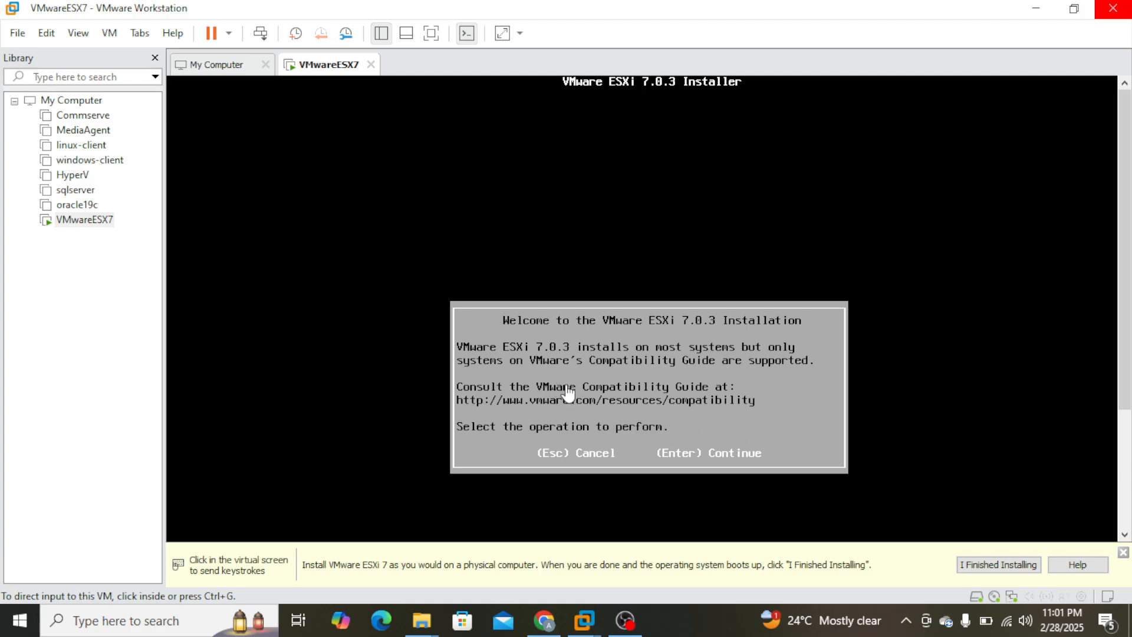
pyautogui.click(729, 453)
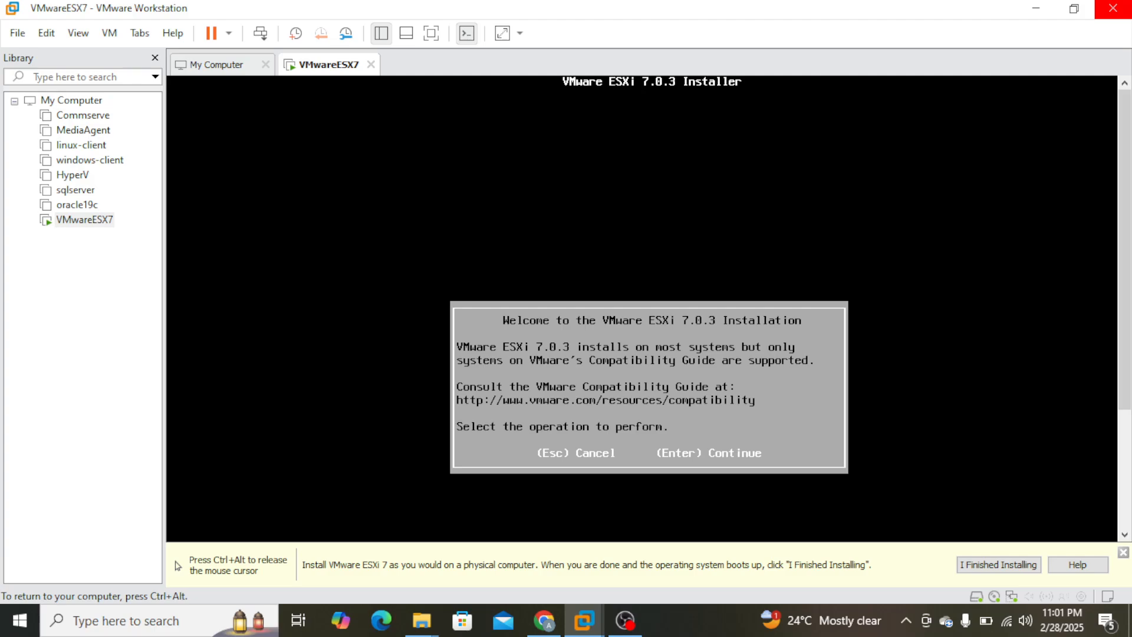
pyautogui.press('Return')
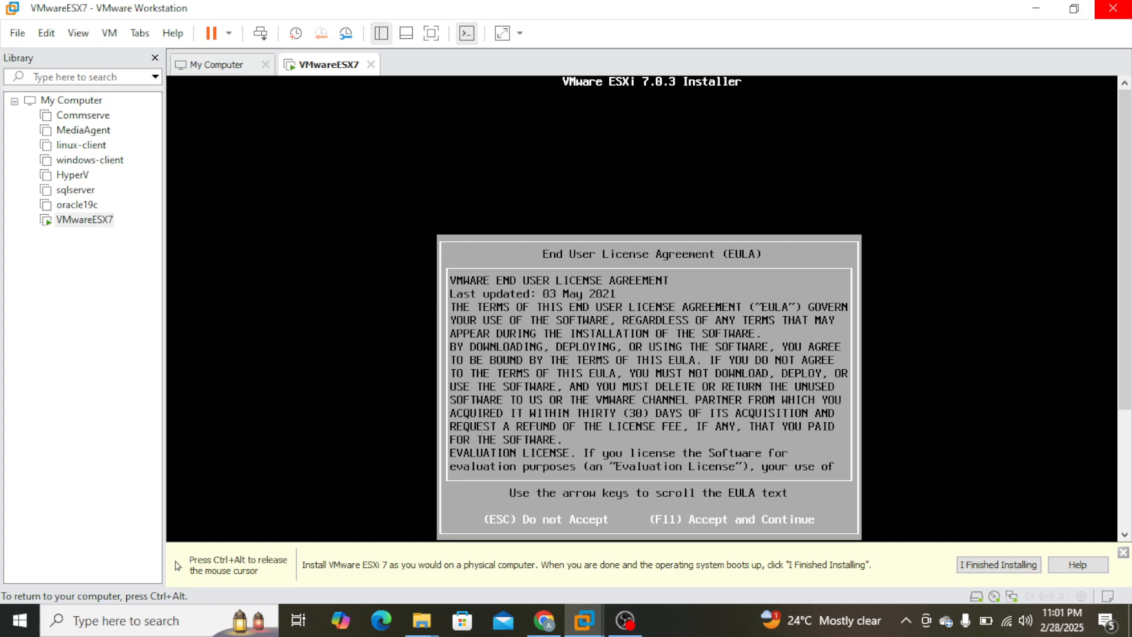
# Try to accept the End User License Agreement, and raise the host's screen brightness again.
pyautogui.press('XF86MonBrightnessDown')
pyautogui.press('F11')
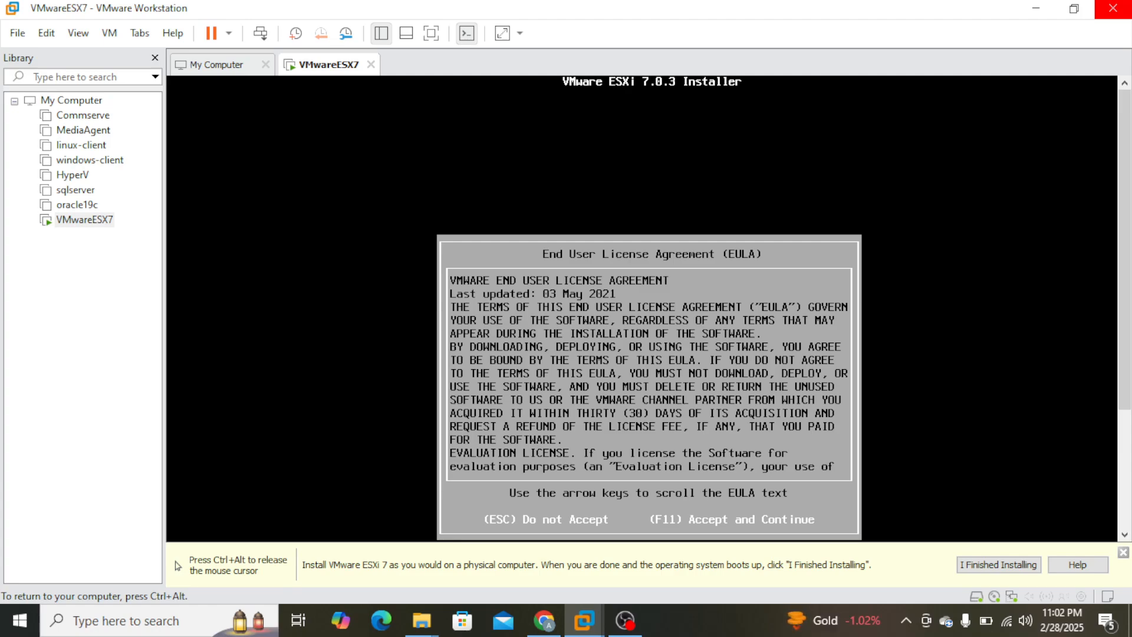
pyautogui.hotkey('ctrl', 'alt')
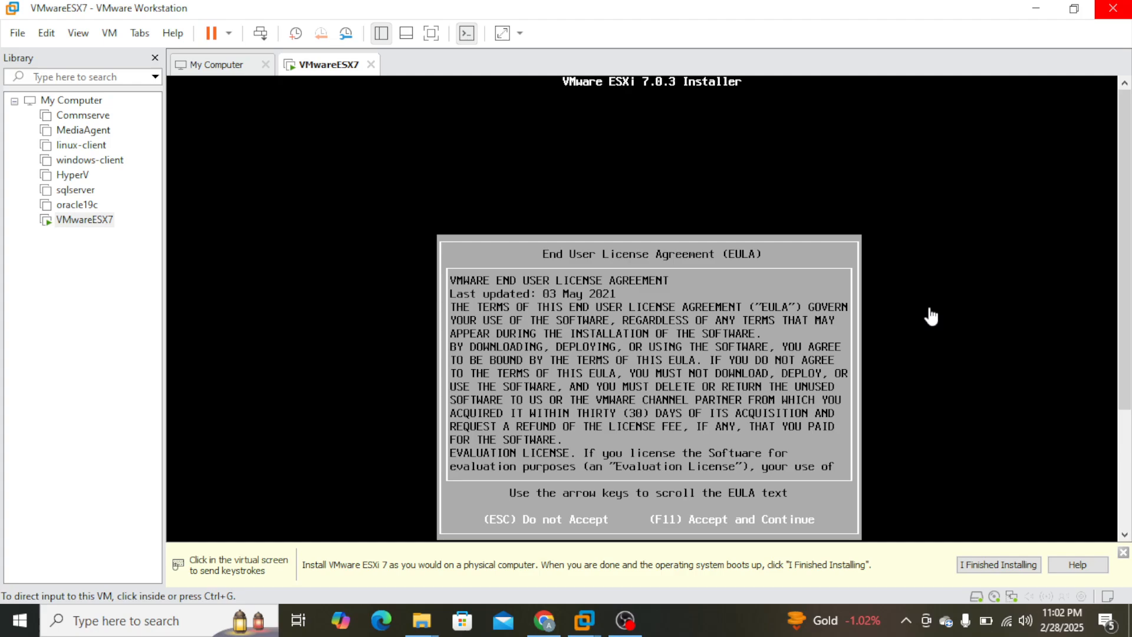
pyautogui.press('XF86MonBrightnessDown')
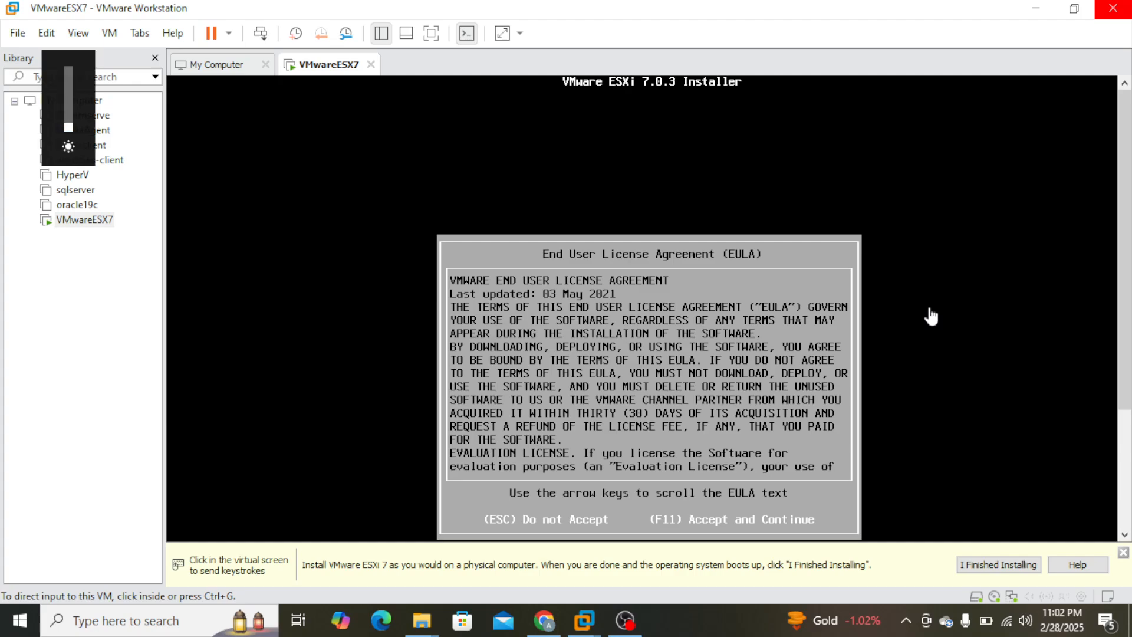
pyautogui.click(69, 79)
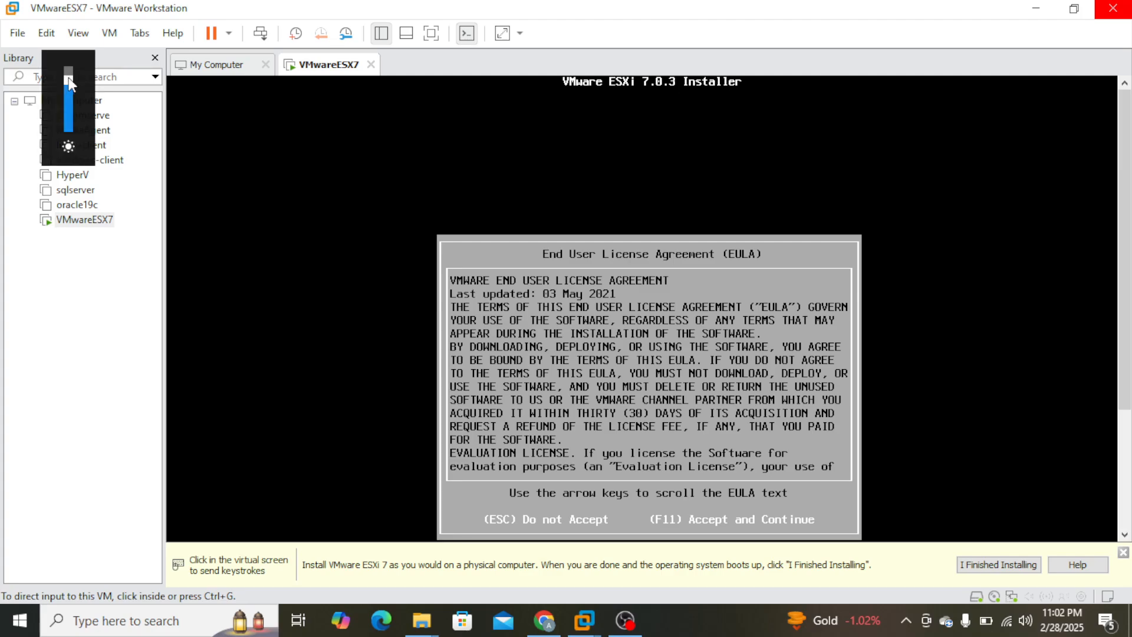
# Return input to the virtual machine and accept the End User License Agreement.
pyautogui.click(944, 411)
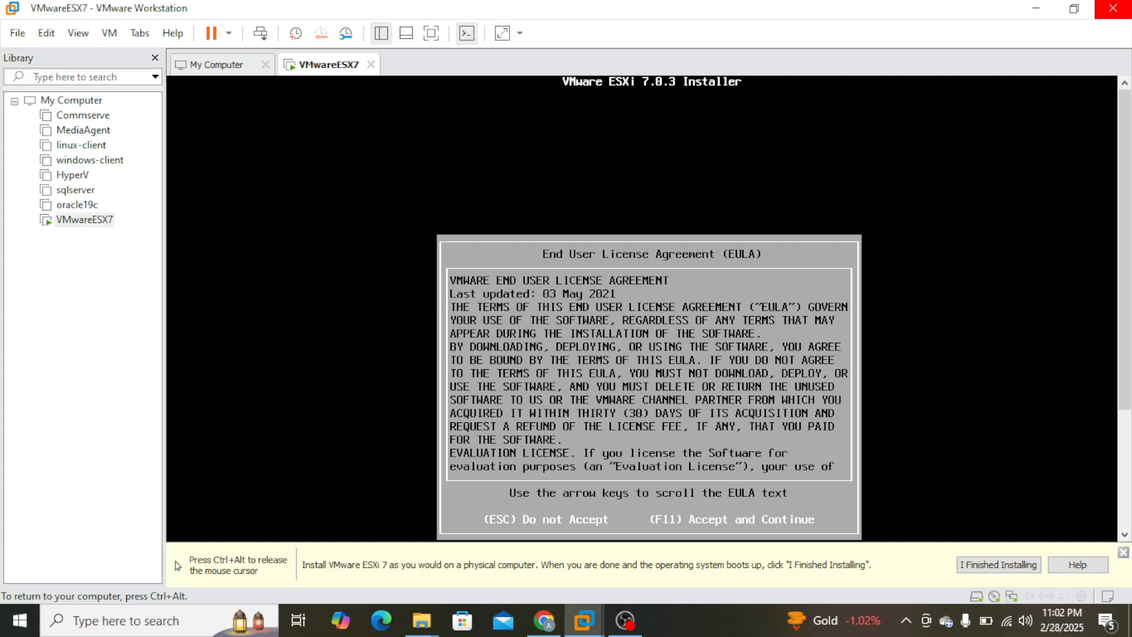
pyautogui.press('XF86MonBrightnessDown')
pyautogui.press('F11')
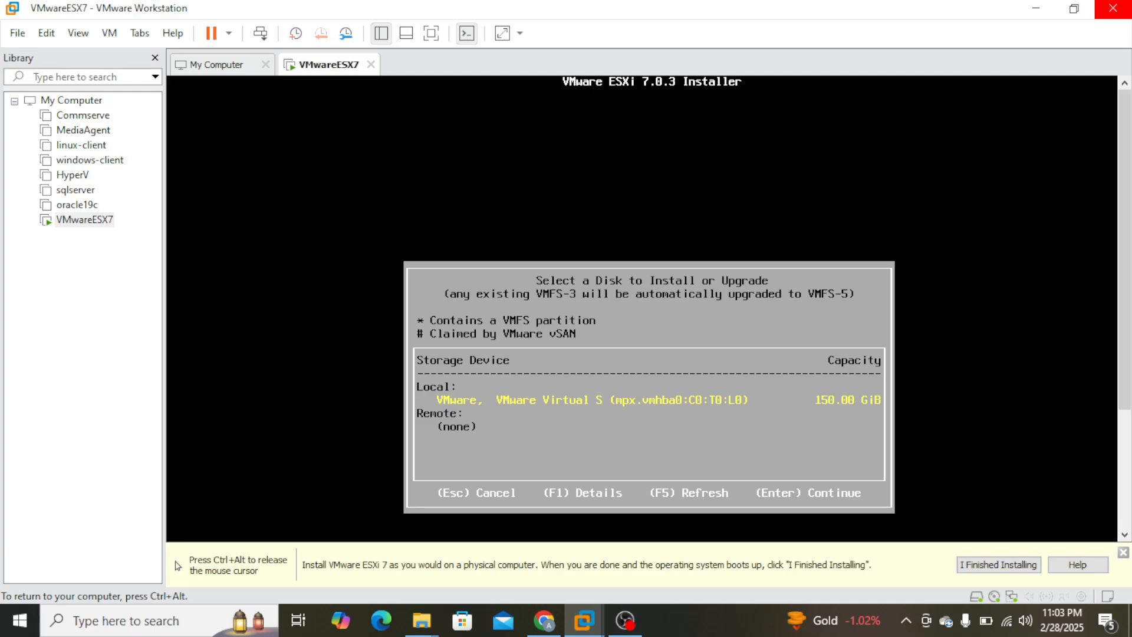
# Choose the local 150 GiB VMware Virtual S disk for the installation and the US Default keyboard layout.
pyautogui.press('Return')
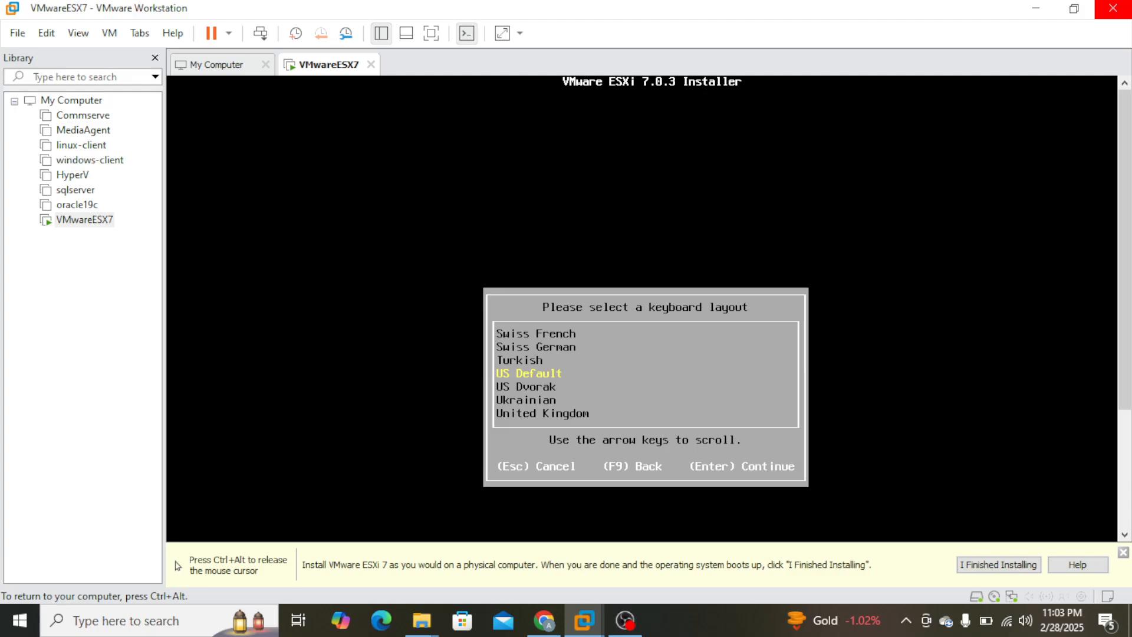
pyautogui.press('Return')
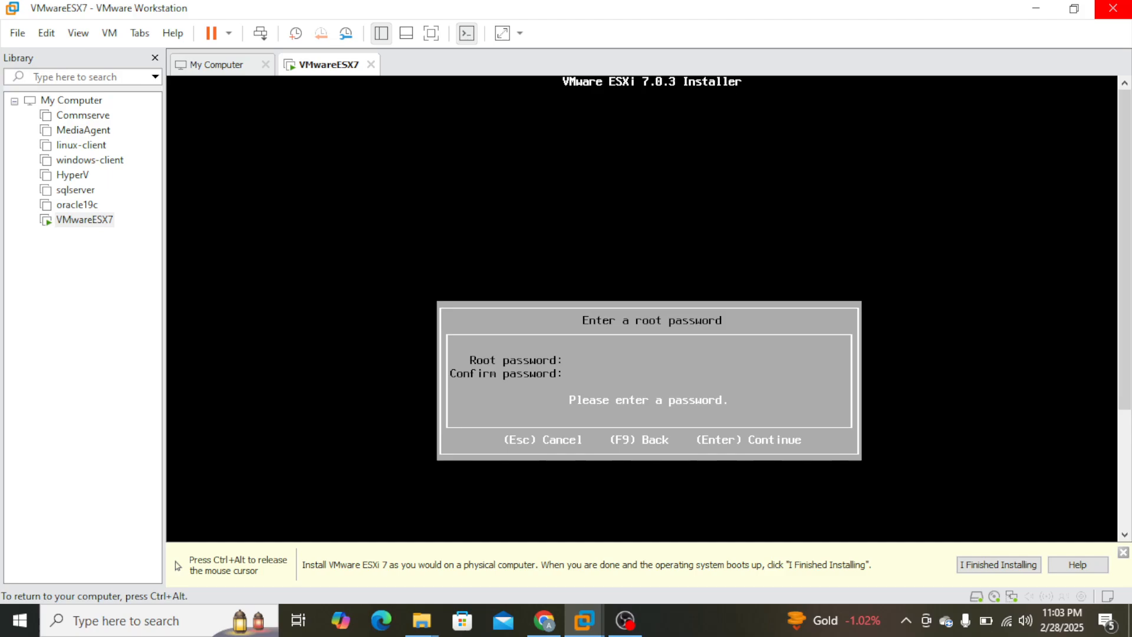
# Enter and confirm the root password, and start installing ESXi 7.0.3 on the chosen disk.
pyautogui.write('*****')
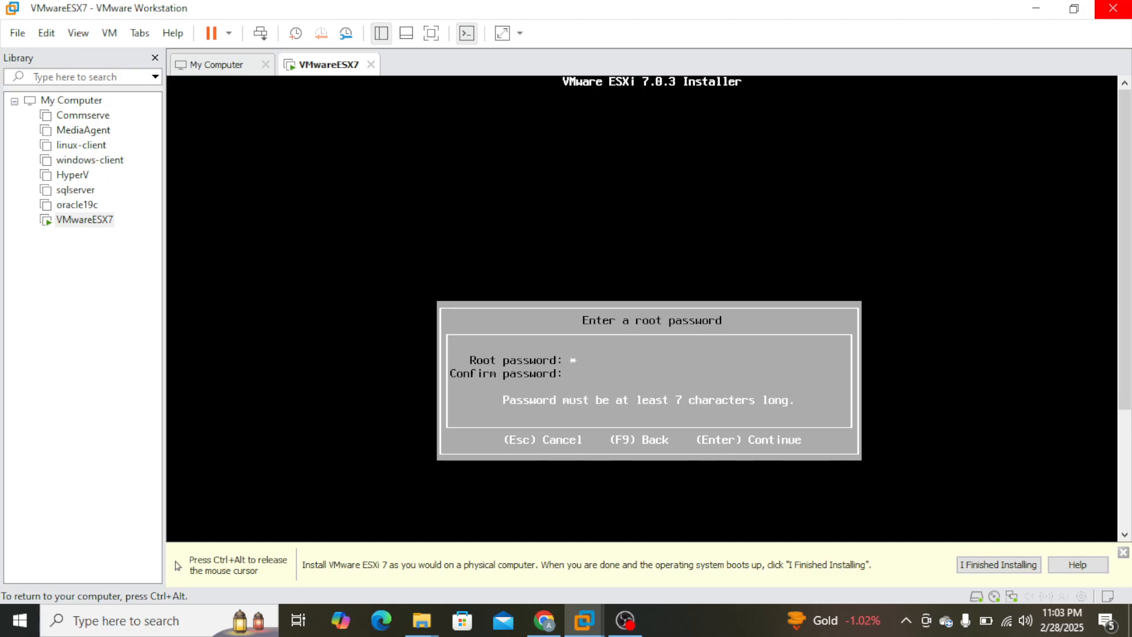
pyautogui.write('*****')
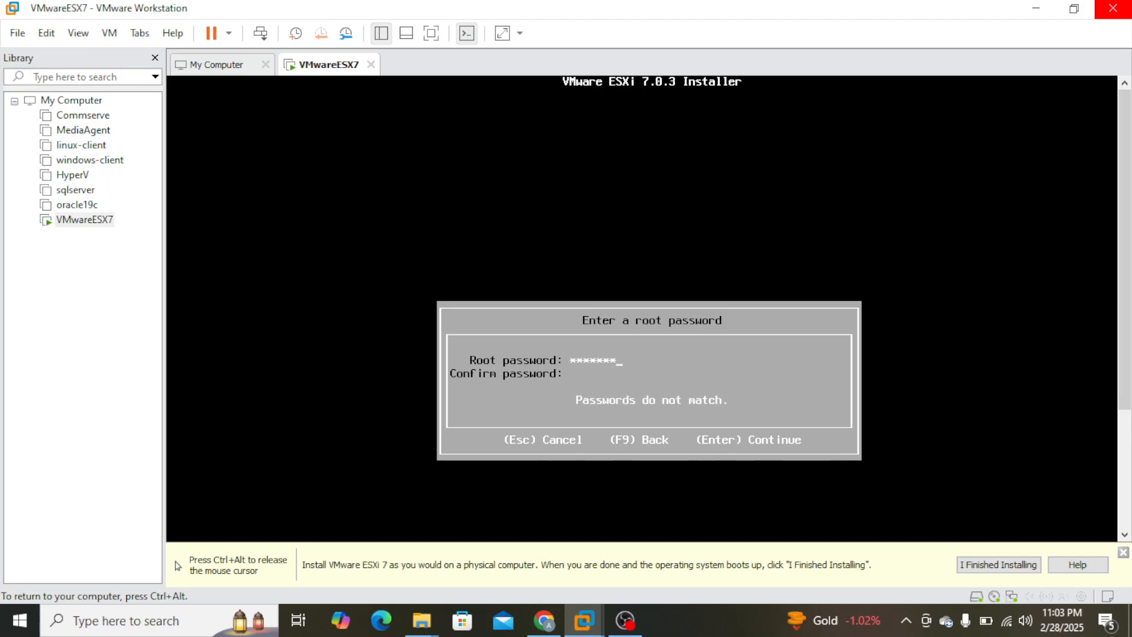
pyautogui.write('*********')
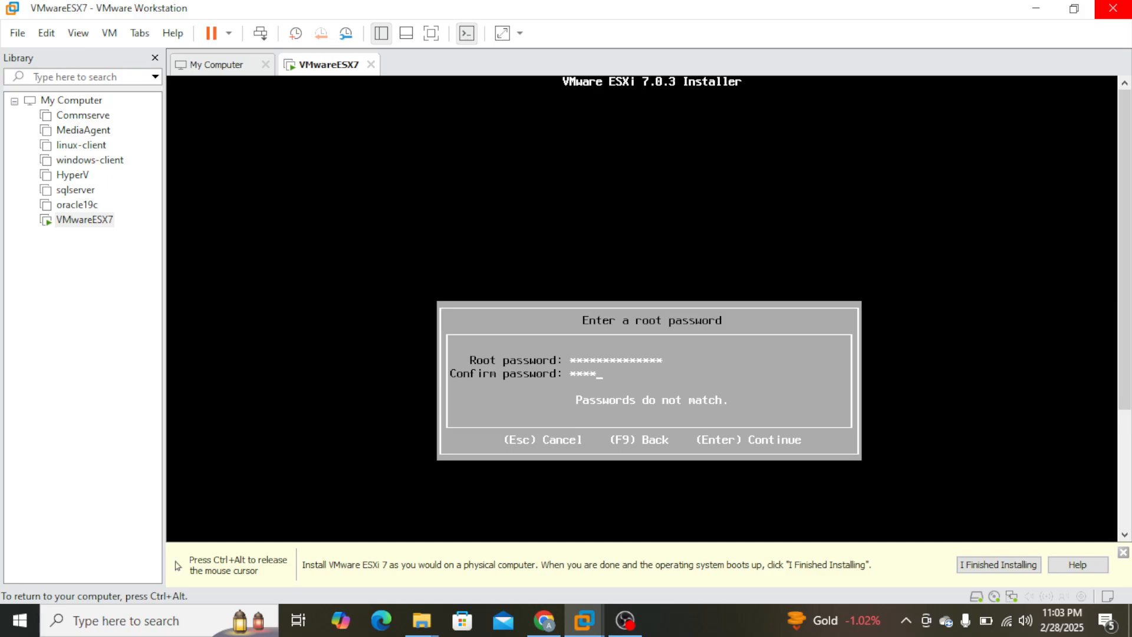
pyautogui.write('*******')
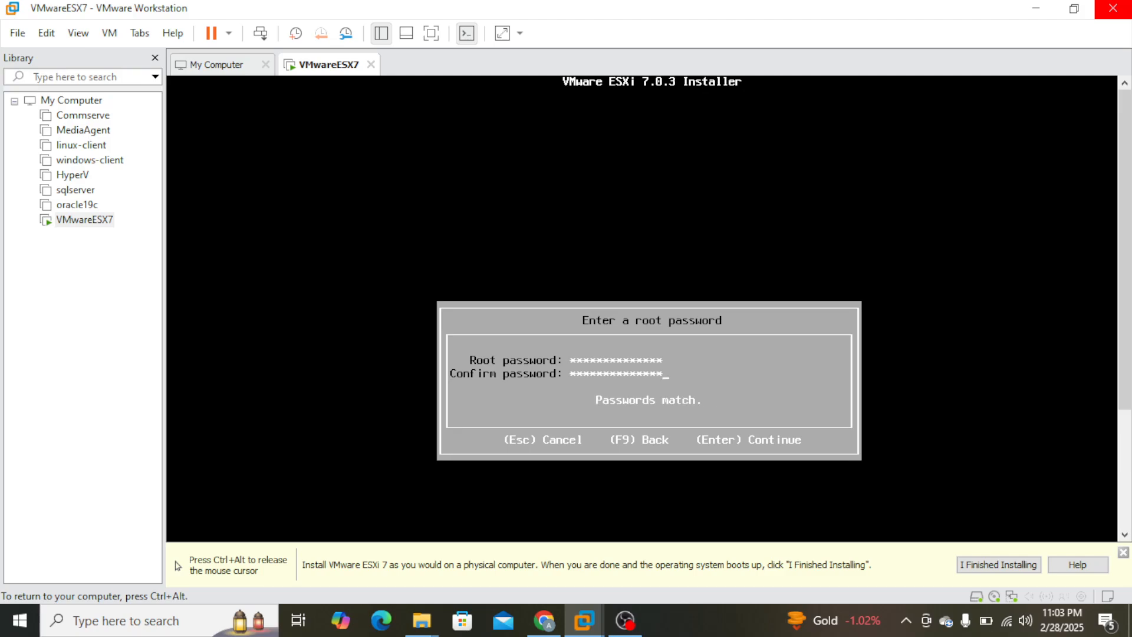
pyautogui.press('Return')
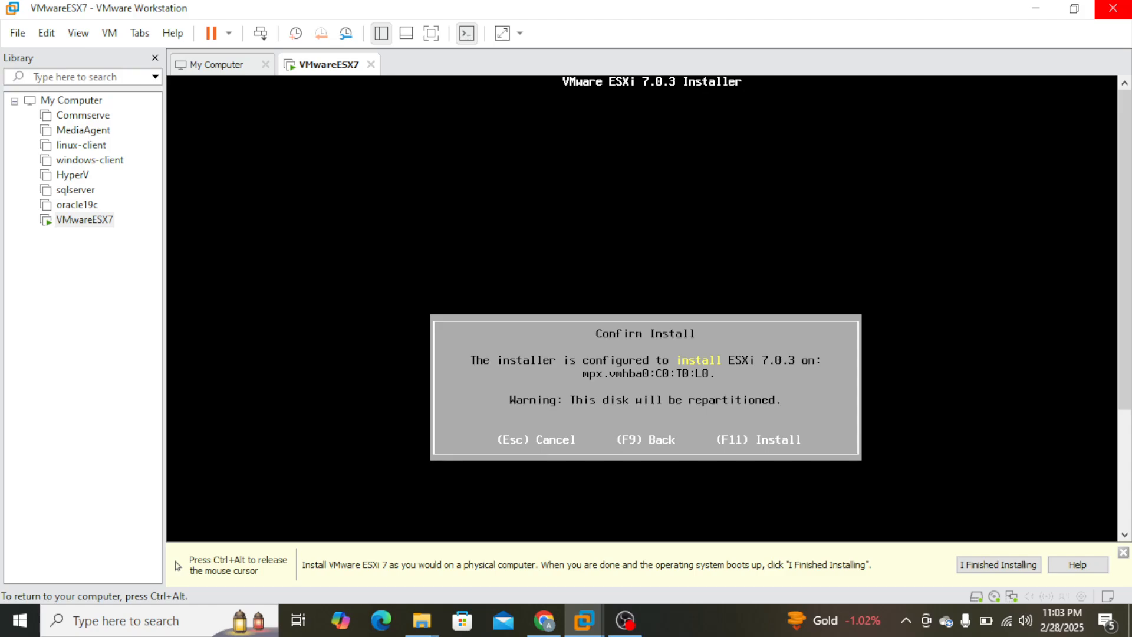
pyautogui.press('F11')
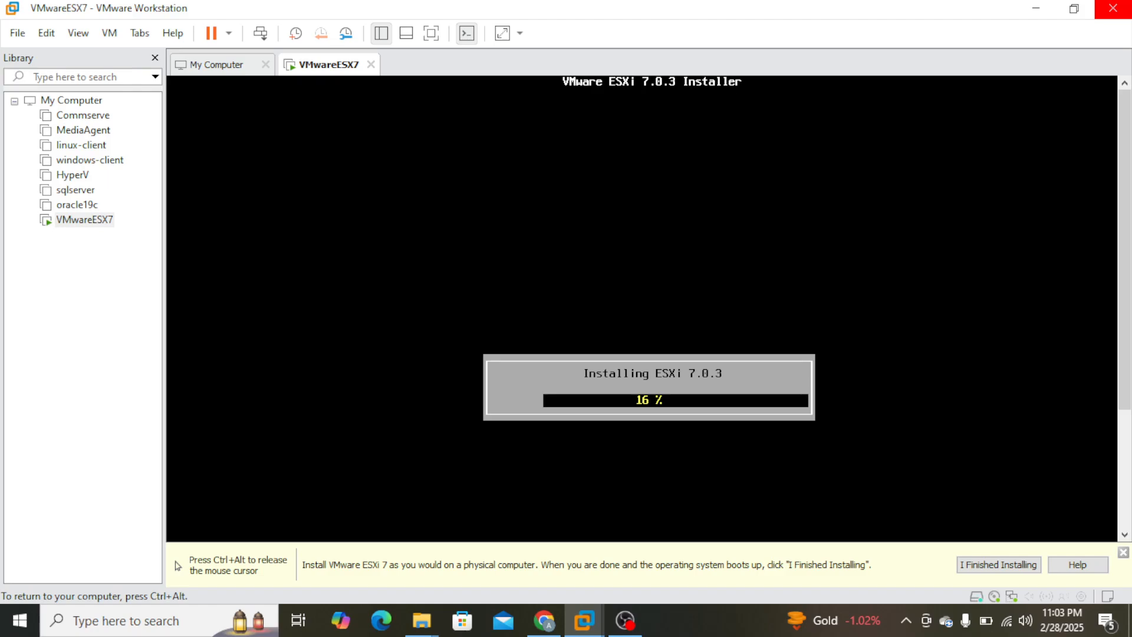
# Disconnect the CD/DVD drive of VMwareESX7, including its connection at power on, and reboot the installed ESXi server.
pyautogui.hotkey('ctrl', 'alt')
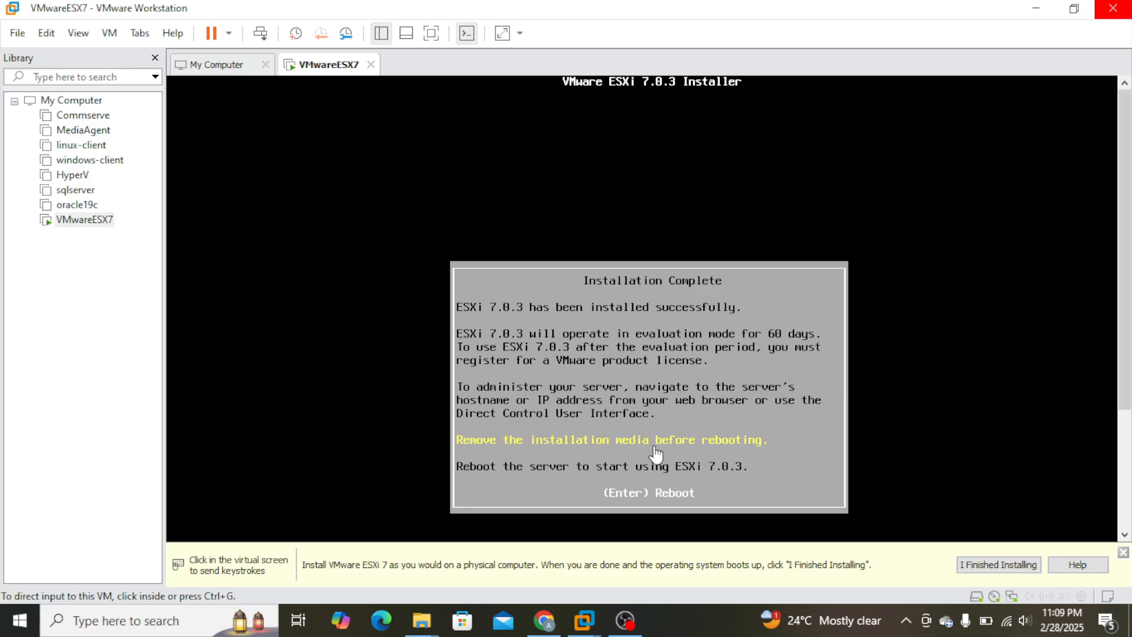
pyautogui.click(99, 227)
pyautogui.rightClick(91, 220)
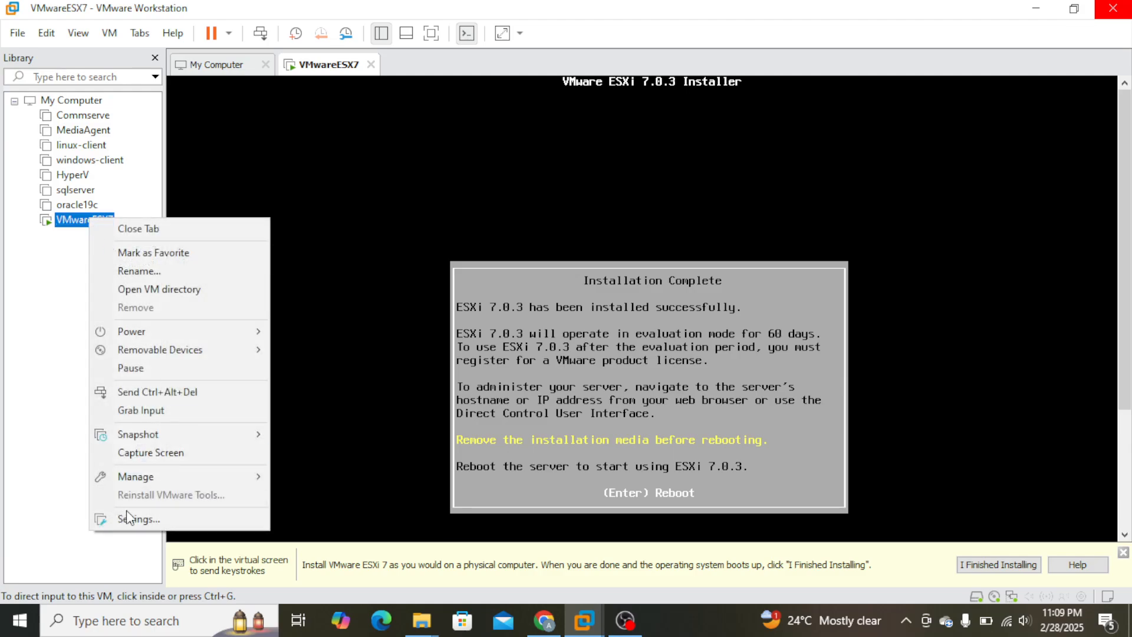
pyautogui.click(167, 522)
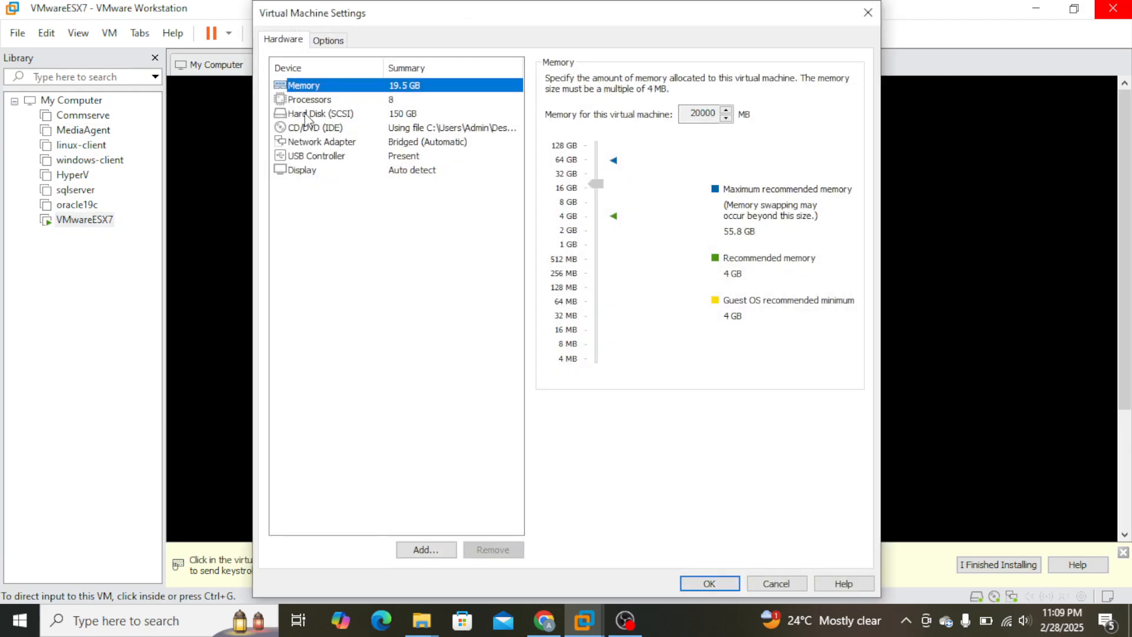
pyautogui.click(313, 128)
pyautogui.click(551, 96)
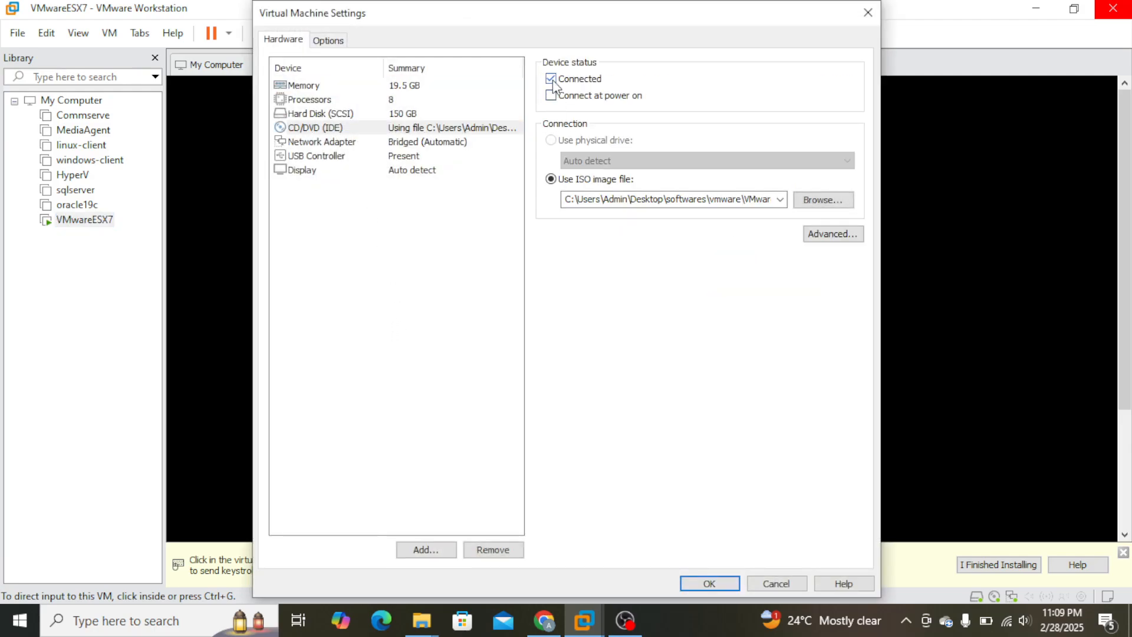
pyautogui.click(551, 79)
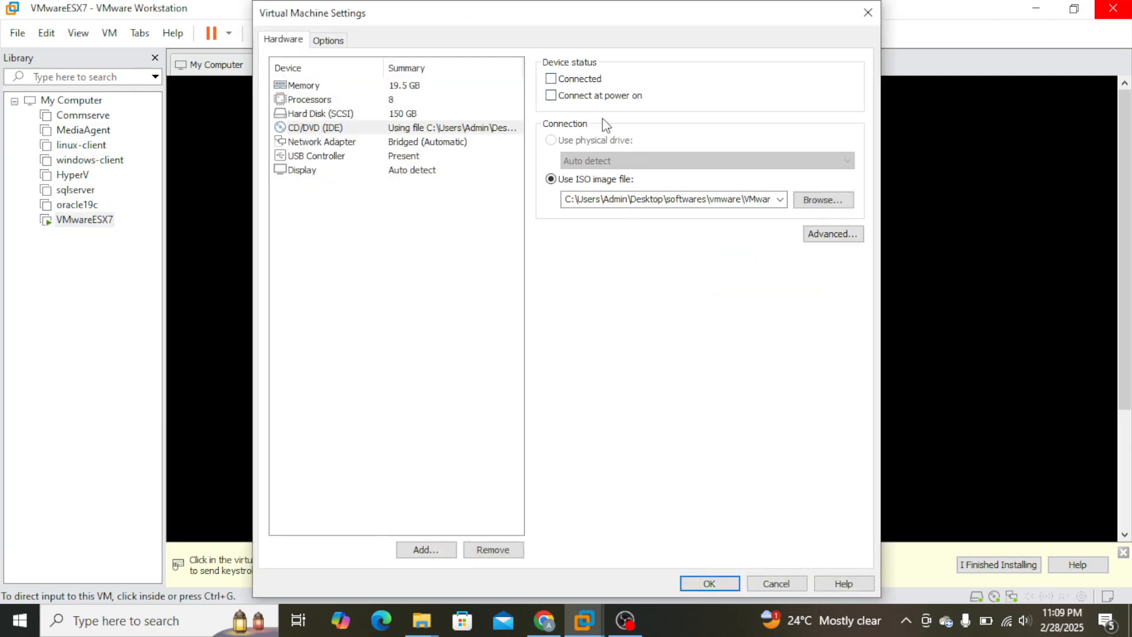
pyautogui.click(703, 578)
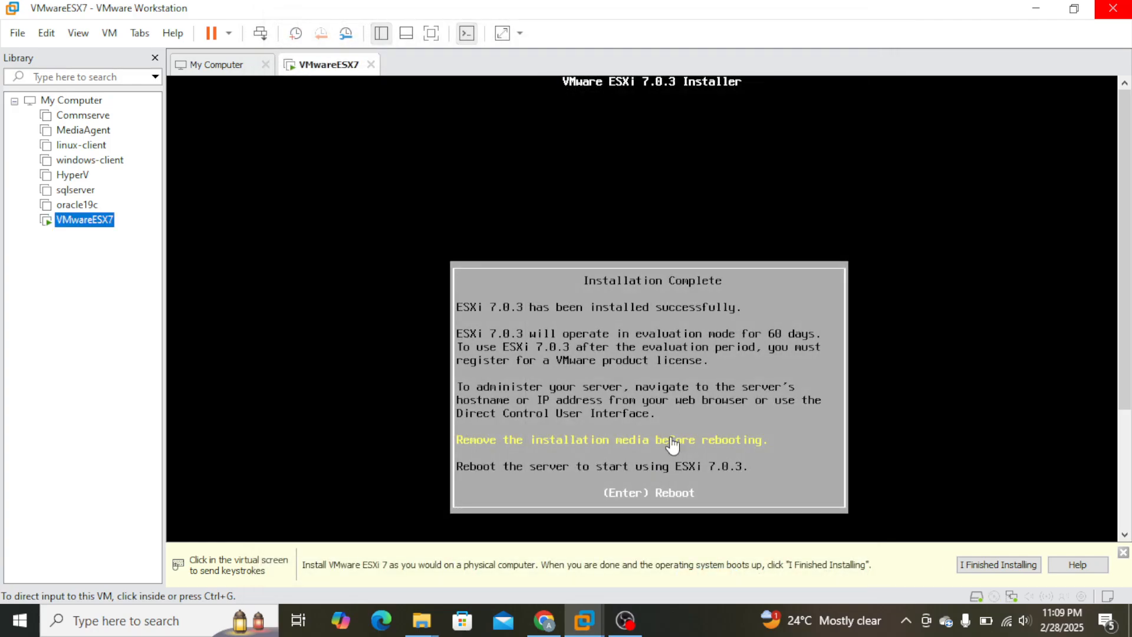
pyautogui.click(708, 476)
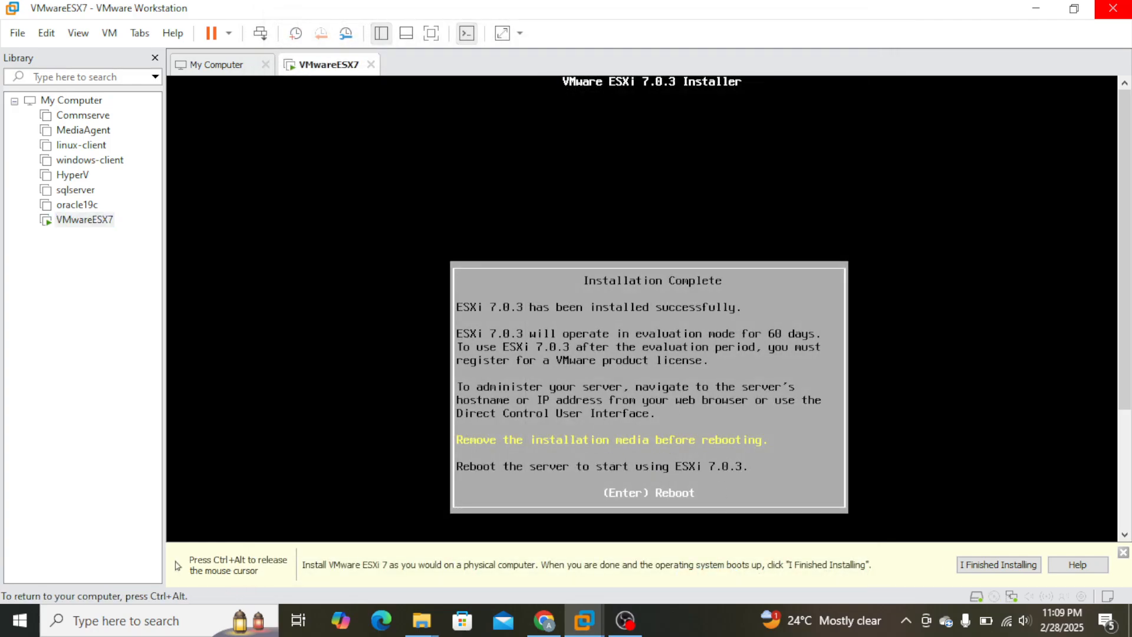
pyautogui.press('Return')
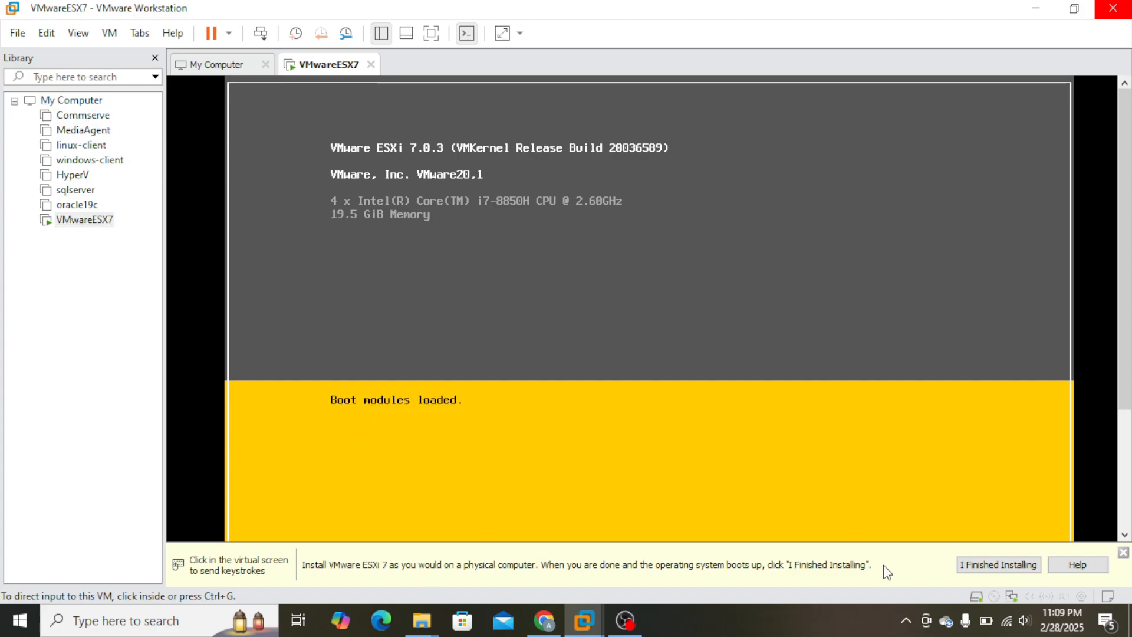
# Power on the Commserve virtual machine and return to the console of VMwareESX7.
pyautogui.click(72, 115)
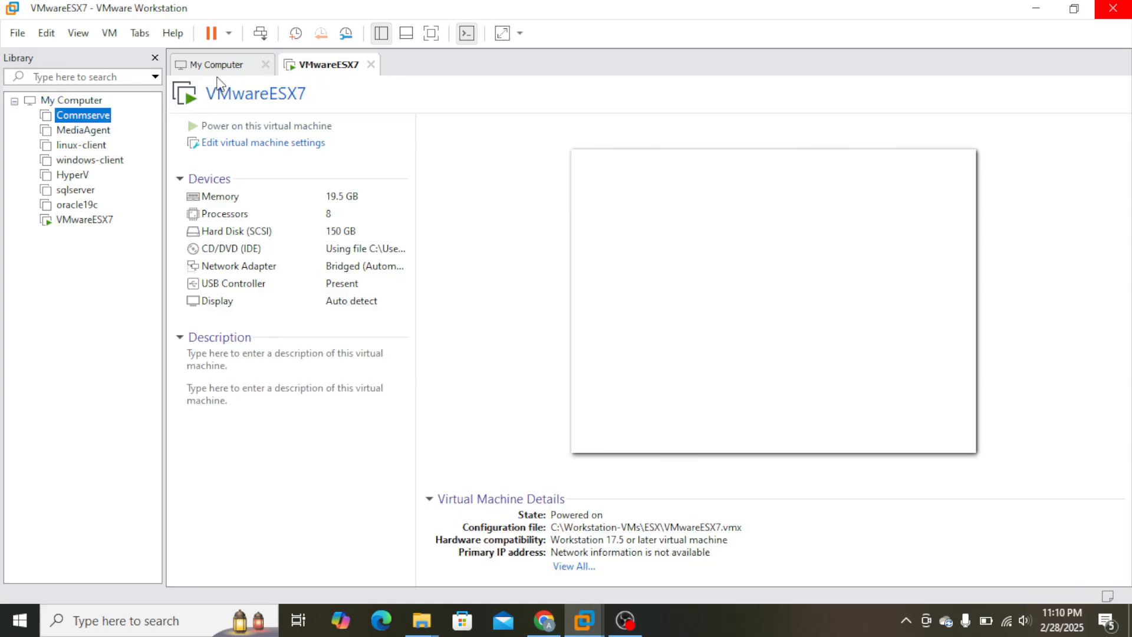
pyautogui.click(263, 126)
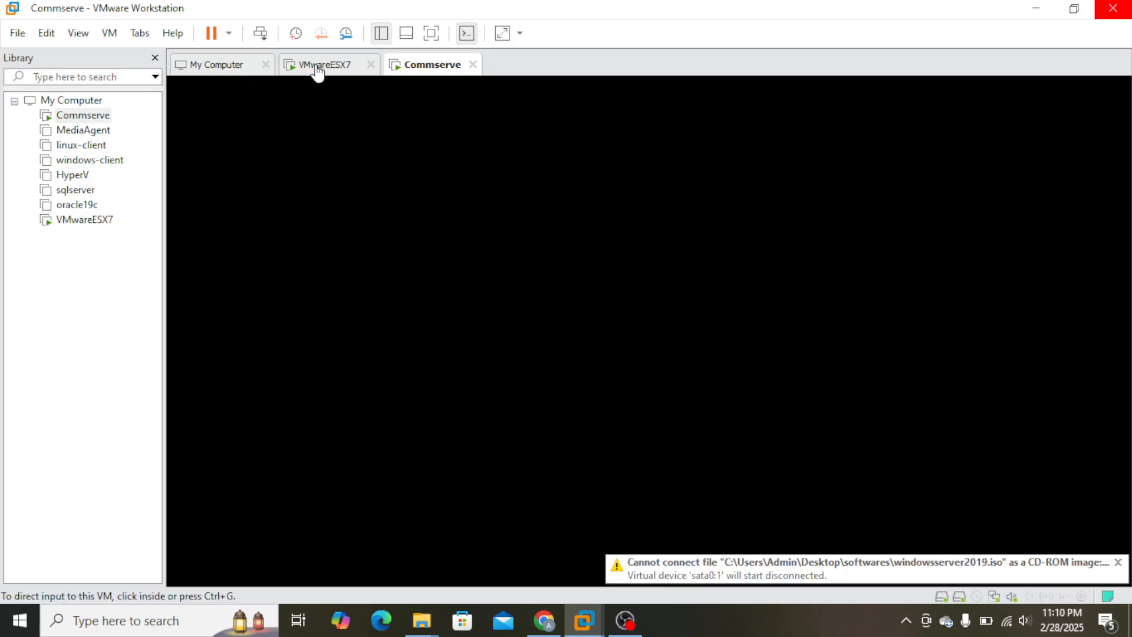
pyautogui.click(317, 66)
pyautogui.click(814, 412)
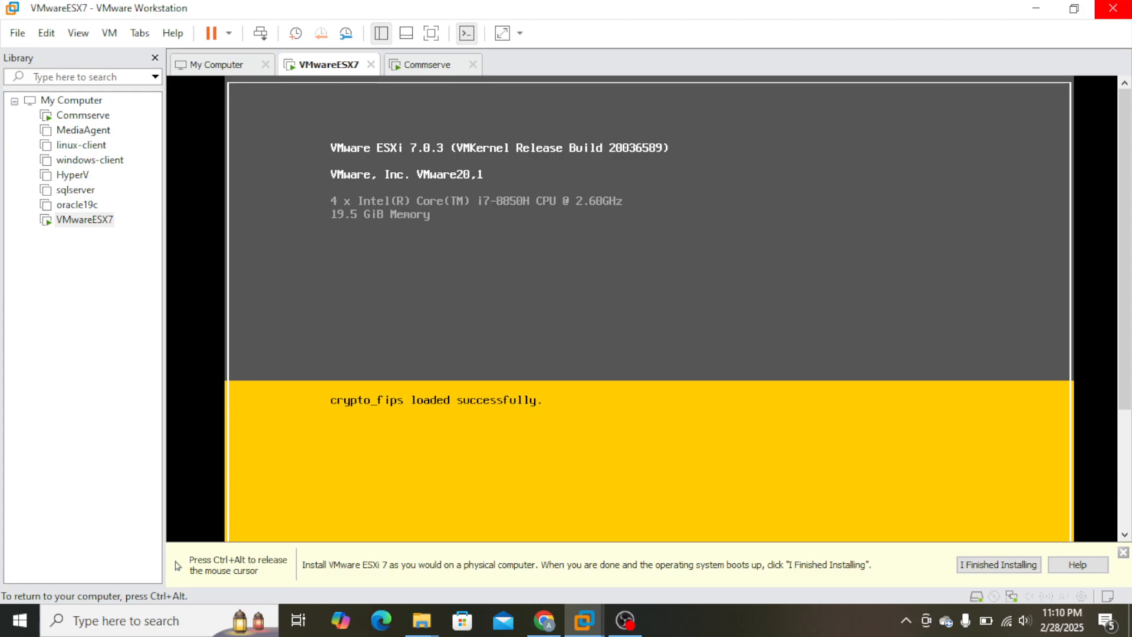
# Open ESXi's system customization and log in as root with the root password.
pyautogui.hotkey('ctrl', 'alt')
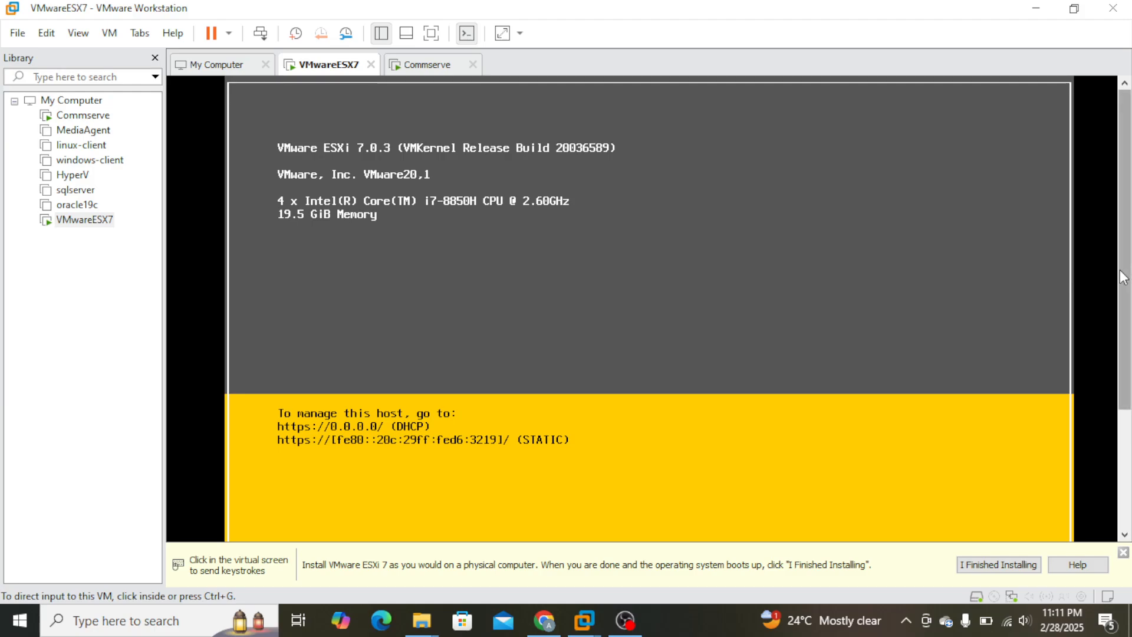
pyautogui.moveTo(1124, 276); pyautogui.dragTo(1114, 411)
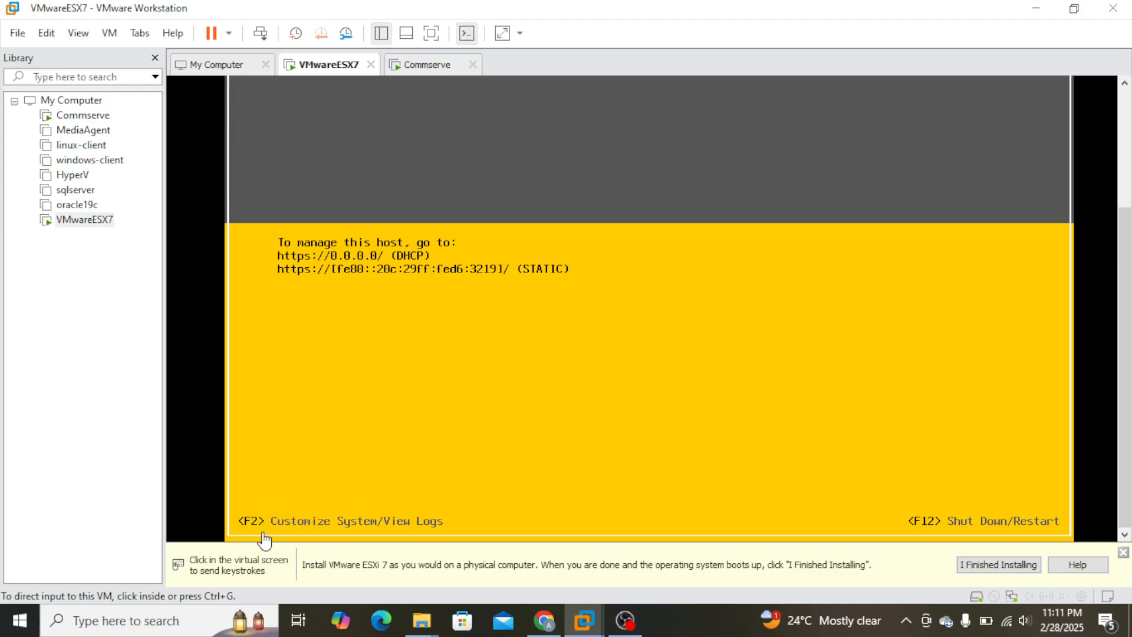
pyautogui.click(631, 452)
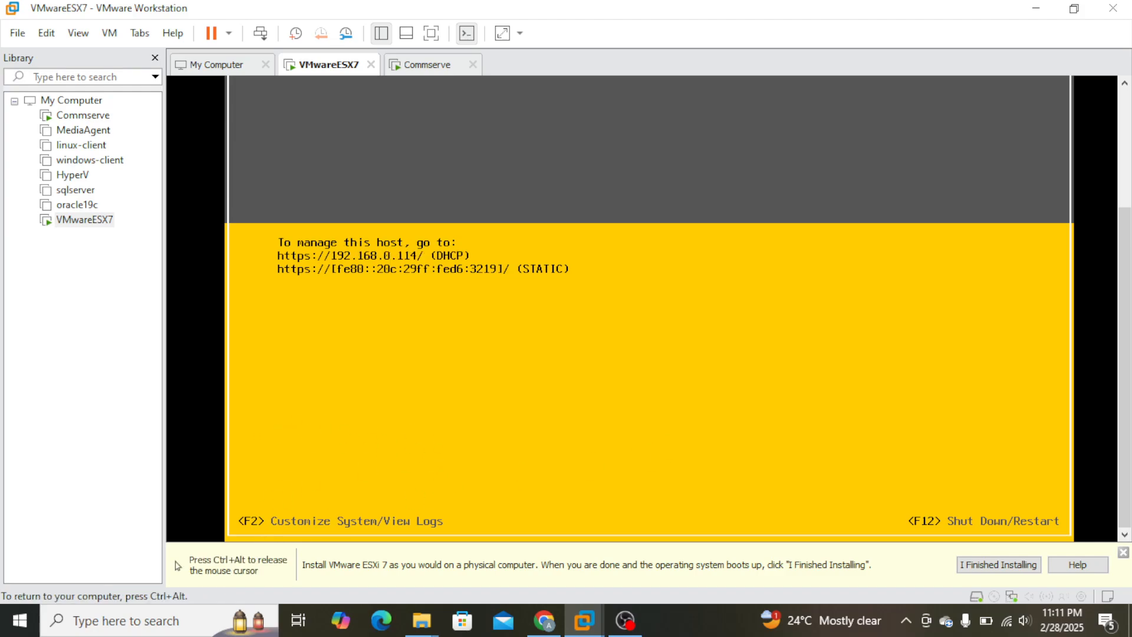
pyautogui.press('F2')
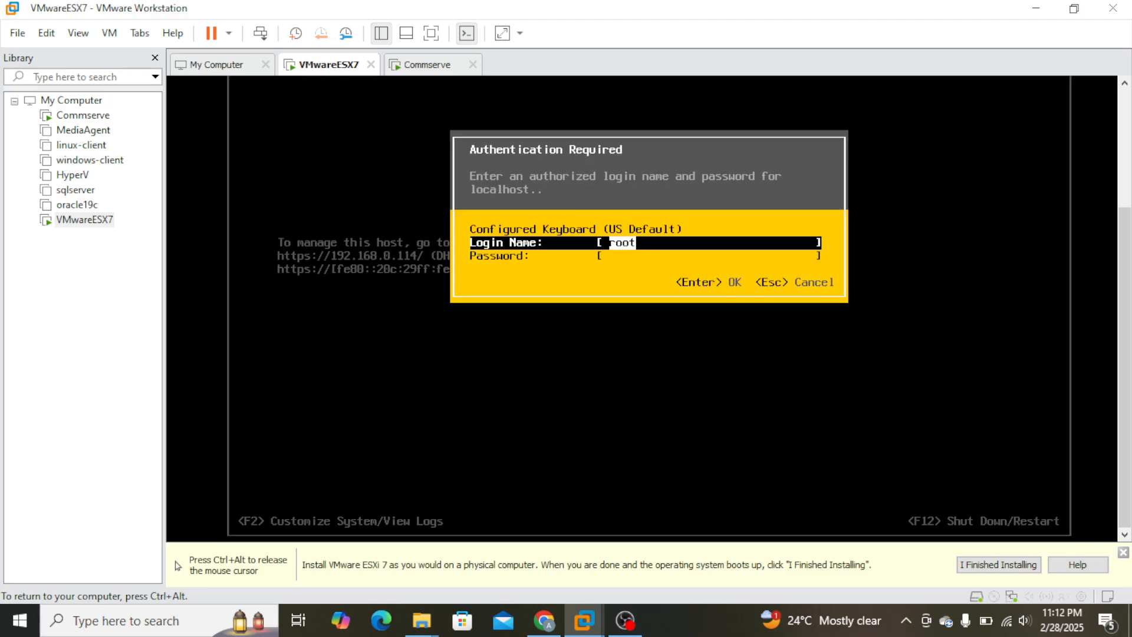
pyautogui.press('Tab')
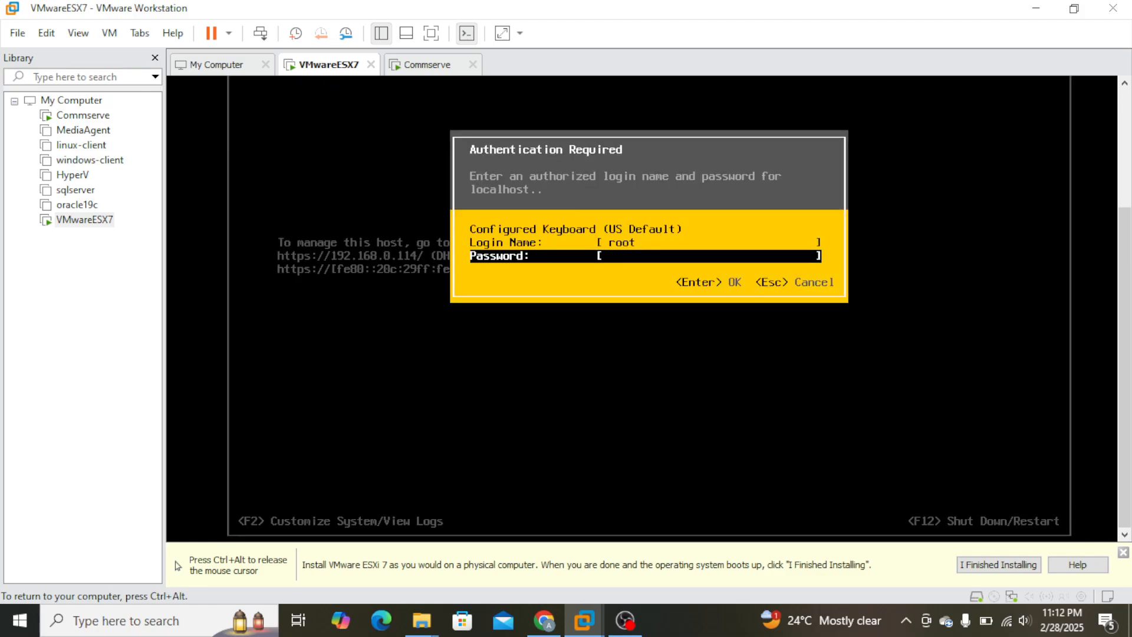
pyautogui.write('**************')
pyautogui.press('Return')
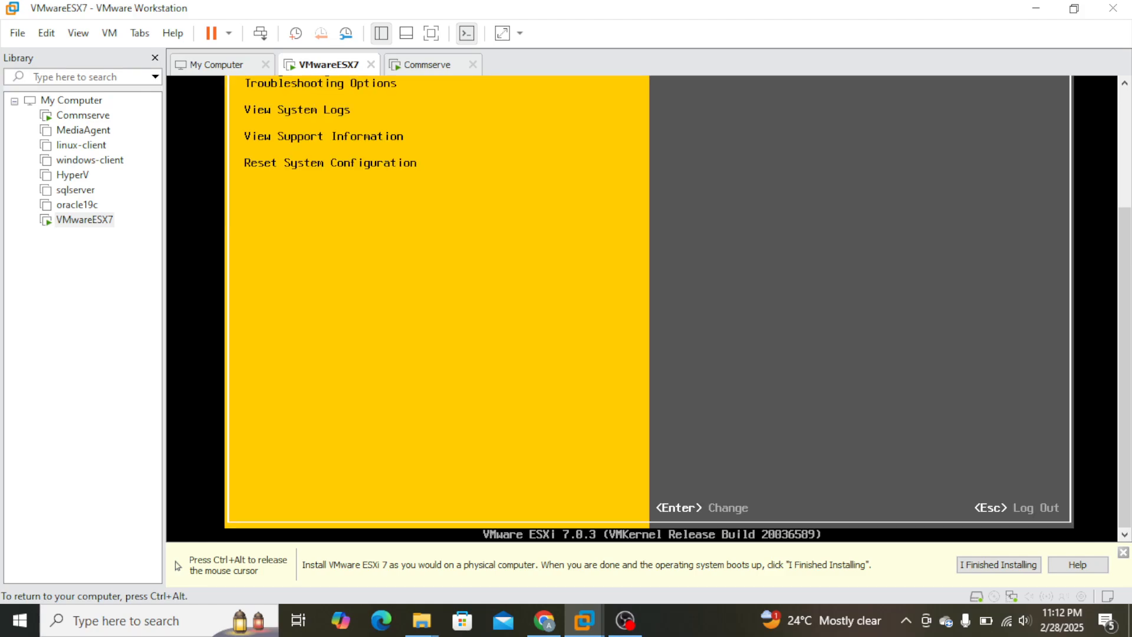
# Open the Configure Management Network settings from System Customization and go to the IPv4 Configuration entry.
pyautogui.hotkey('ctrl', 'alt')
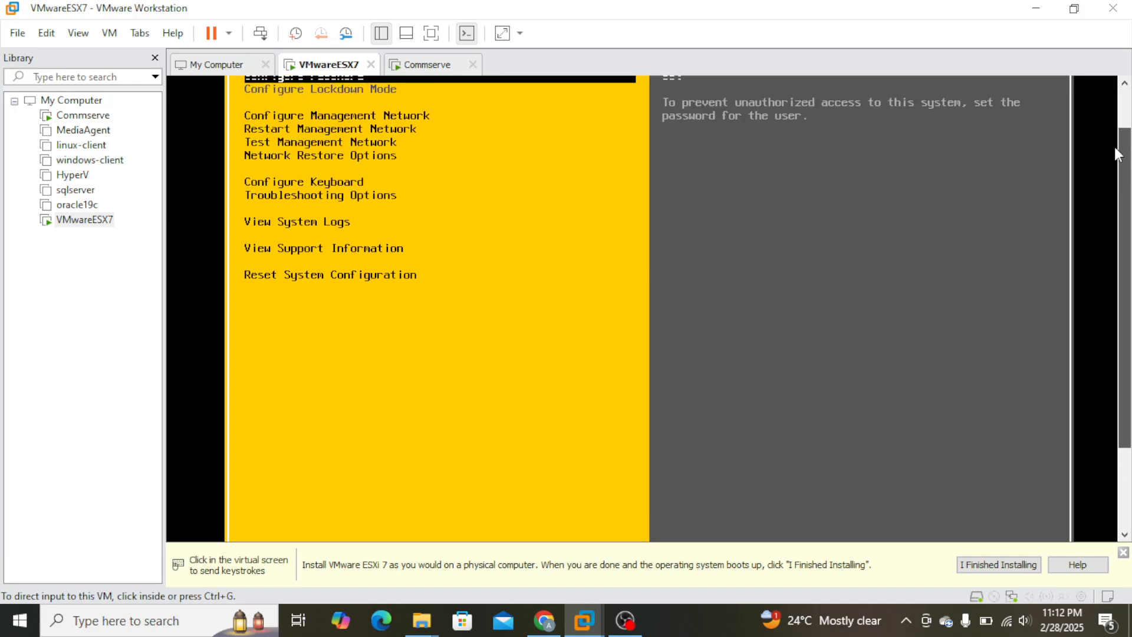
pyautogui.scroll(3, 1105, 92)
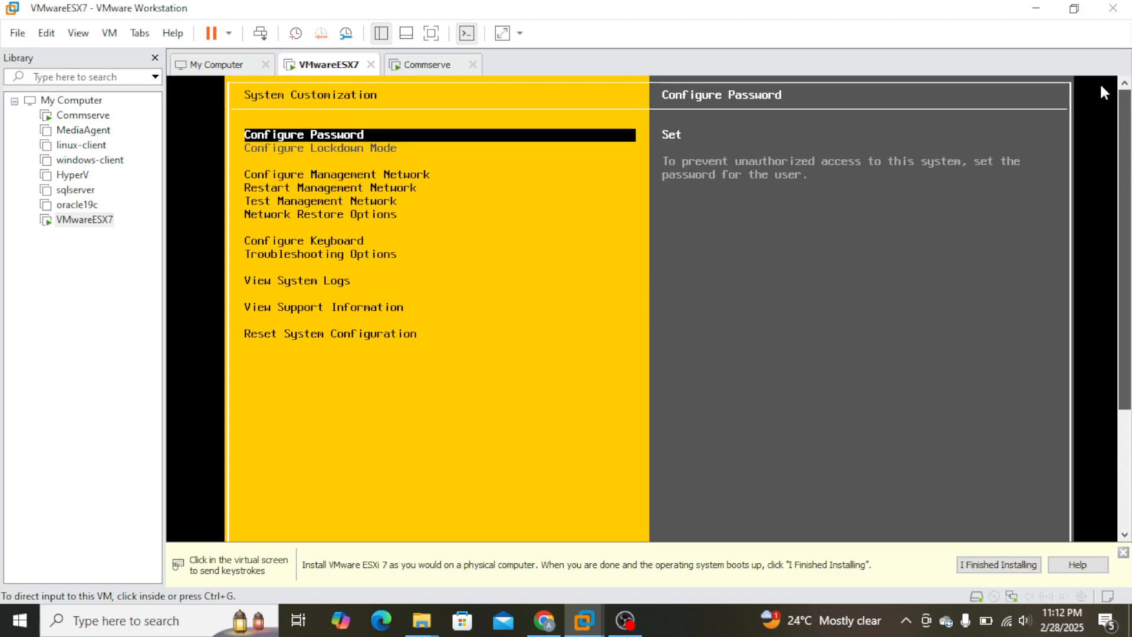
pyautogui.click(491, 167)
pyautogui.press('Down')
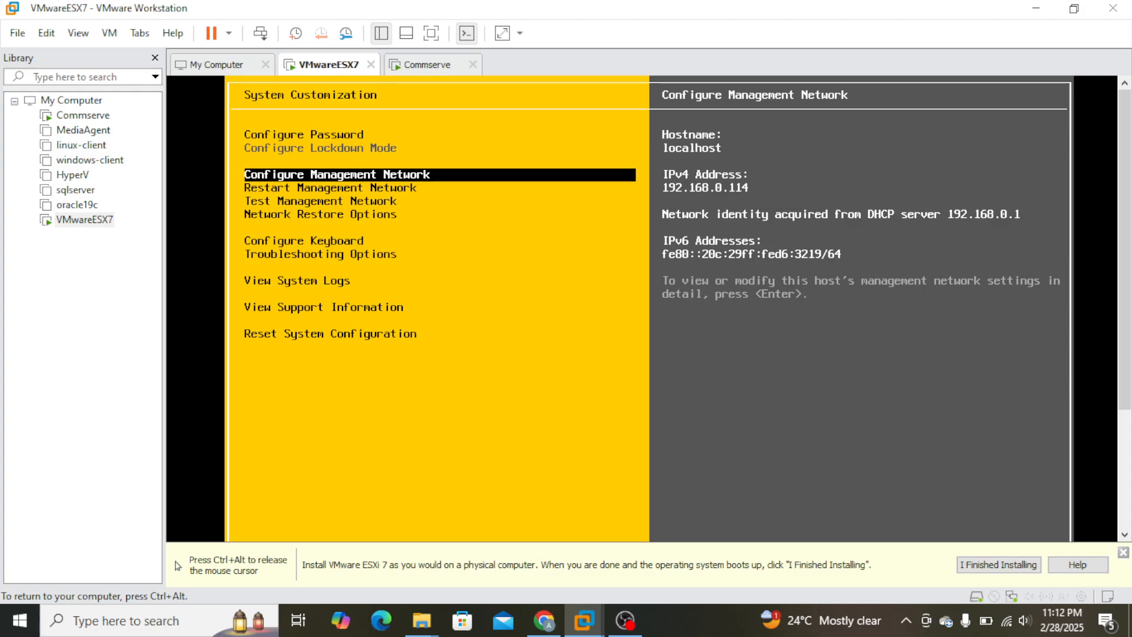
pyautogui.press('Return')
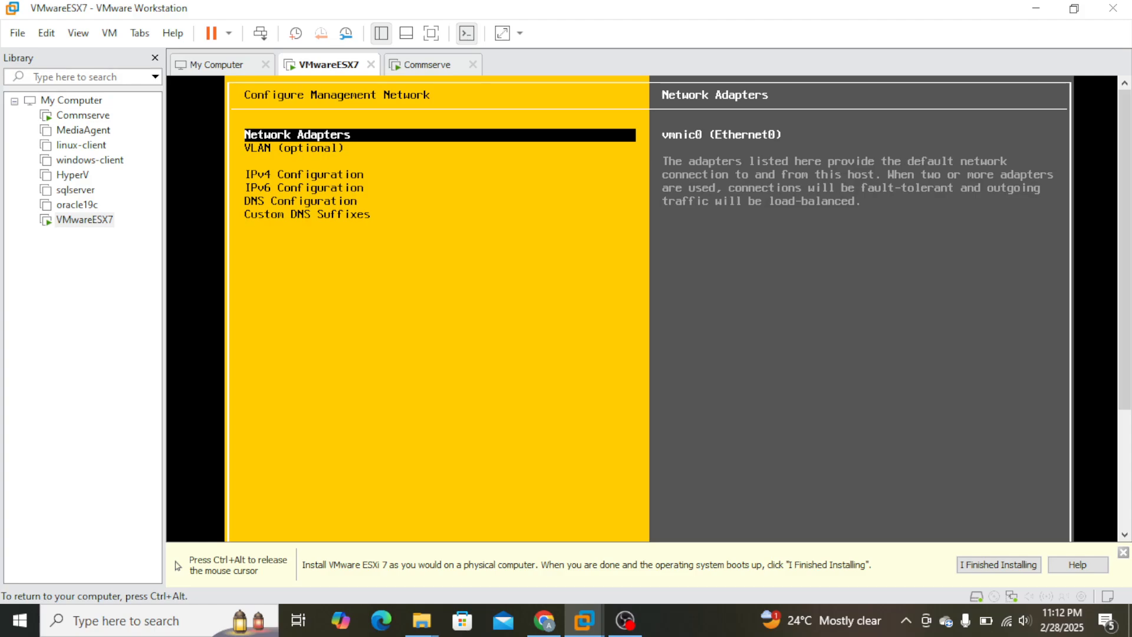
pyautogui.press('Down')
pyautogui.press('Down')
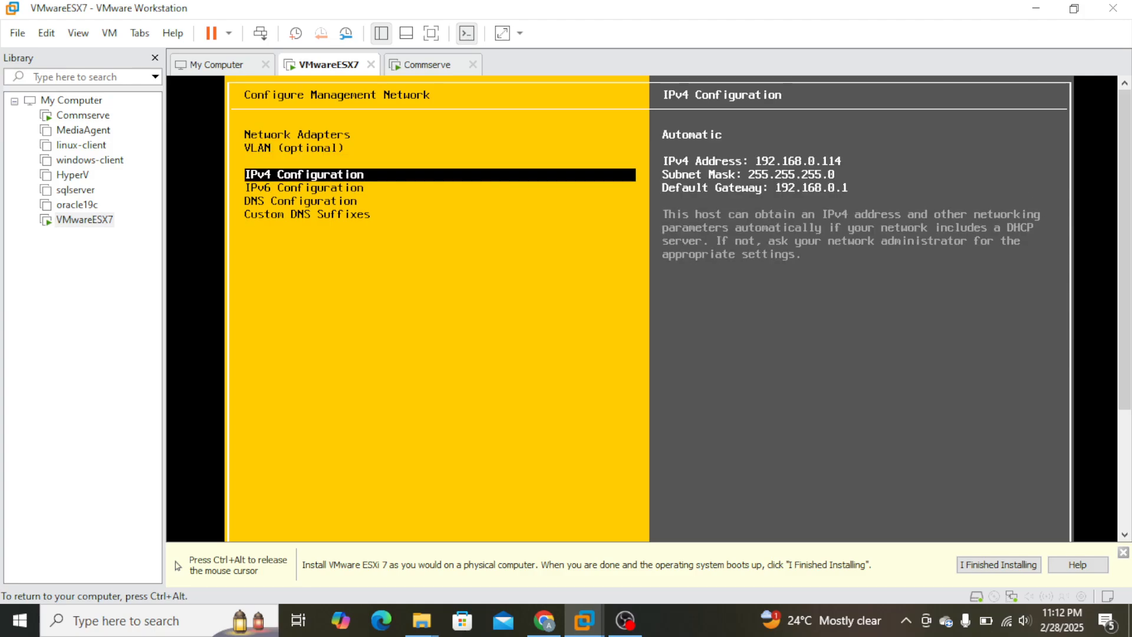
pyautogui.press('Return')
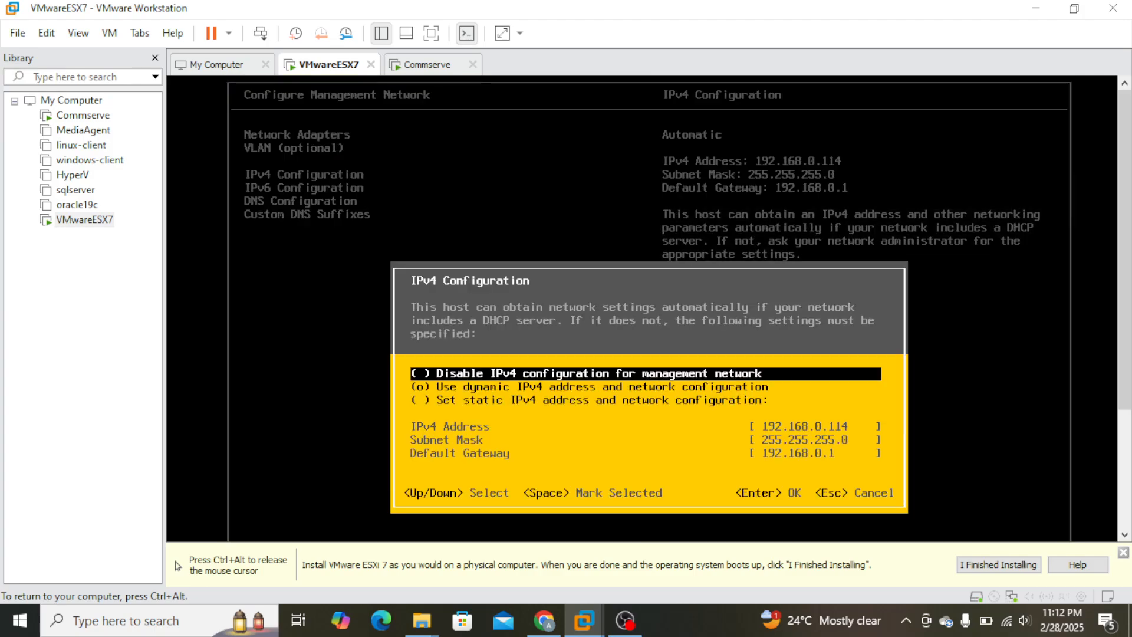
pyautogui.press('Down')
pyautogui.press('Down')
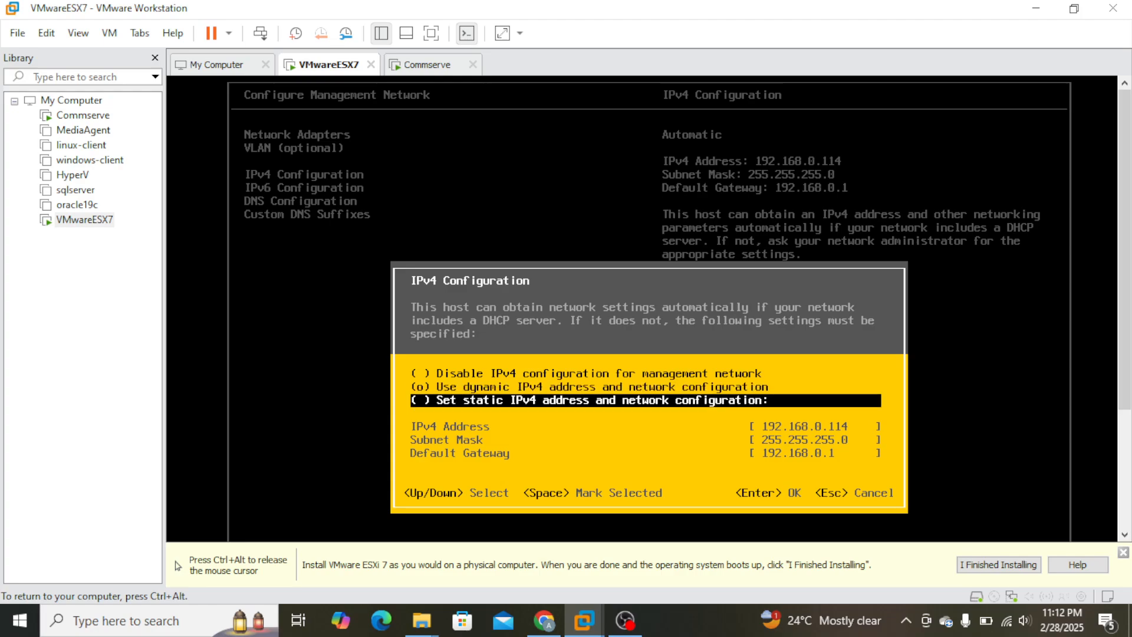
pyautogui.press('Escape')
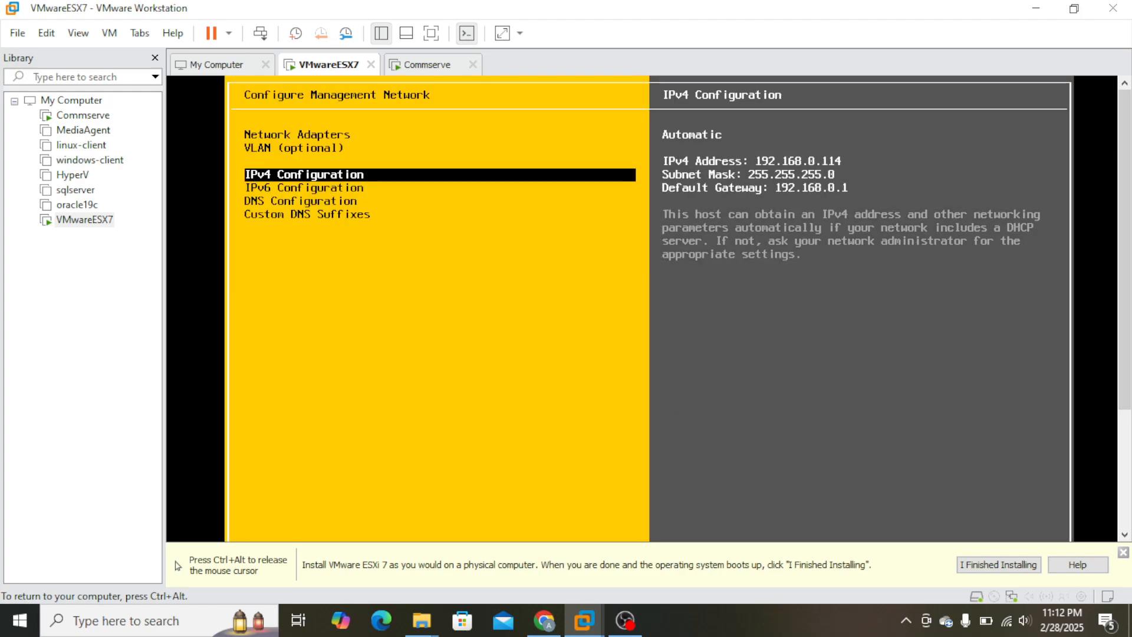
pyautogui.press('Return')
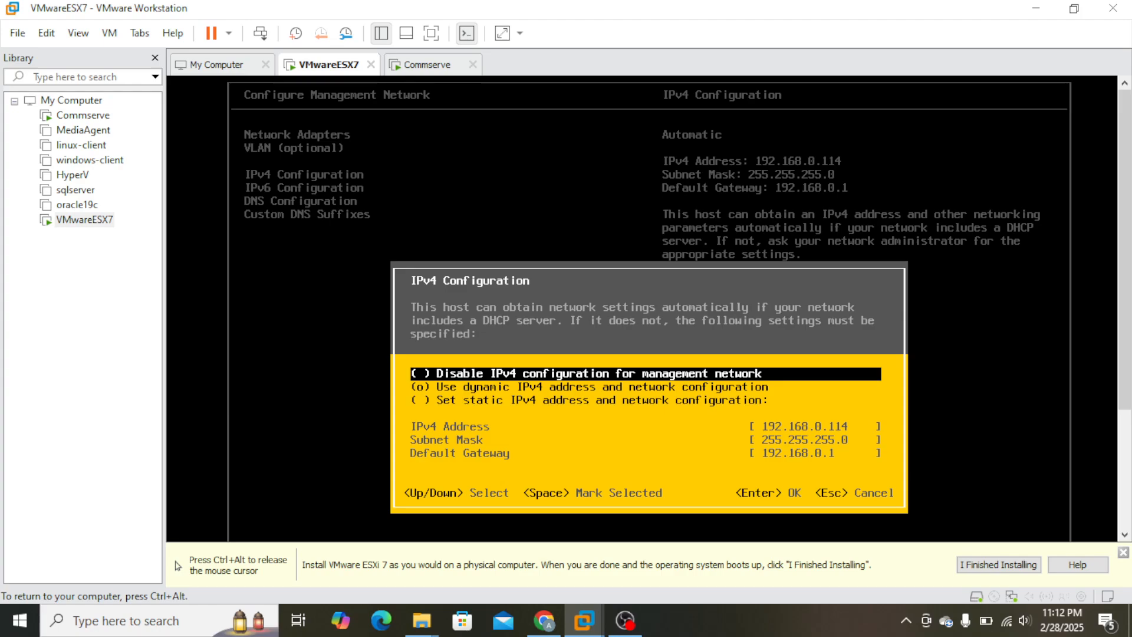
pyautogui.press('Down')
pyautogui.press('Down')
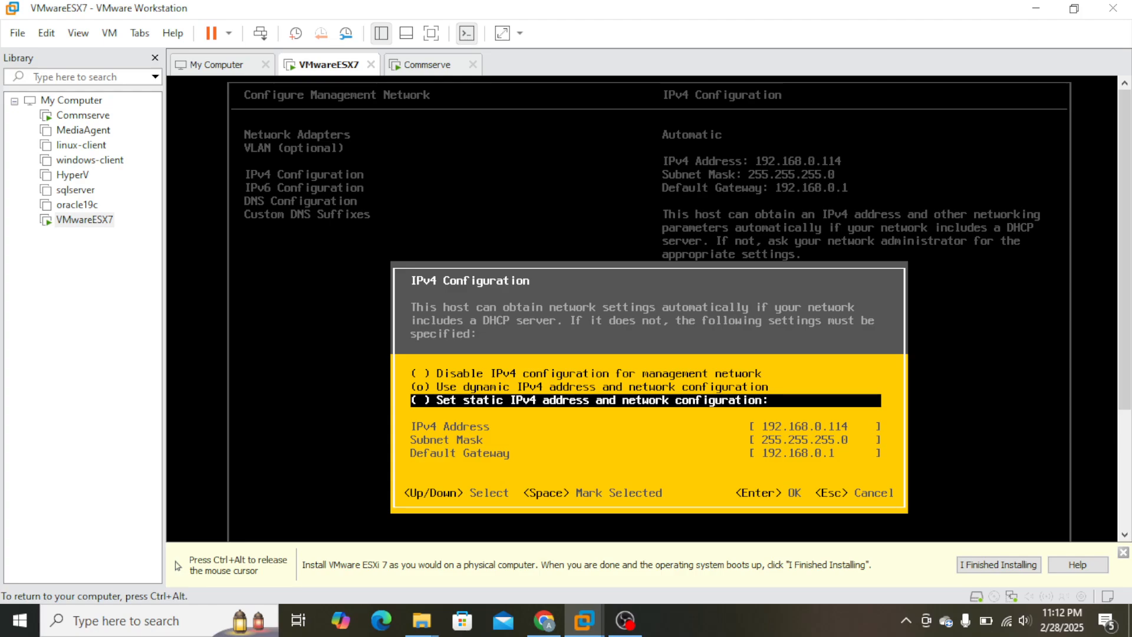
pyautogui.press('Escape')
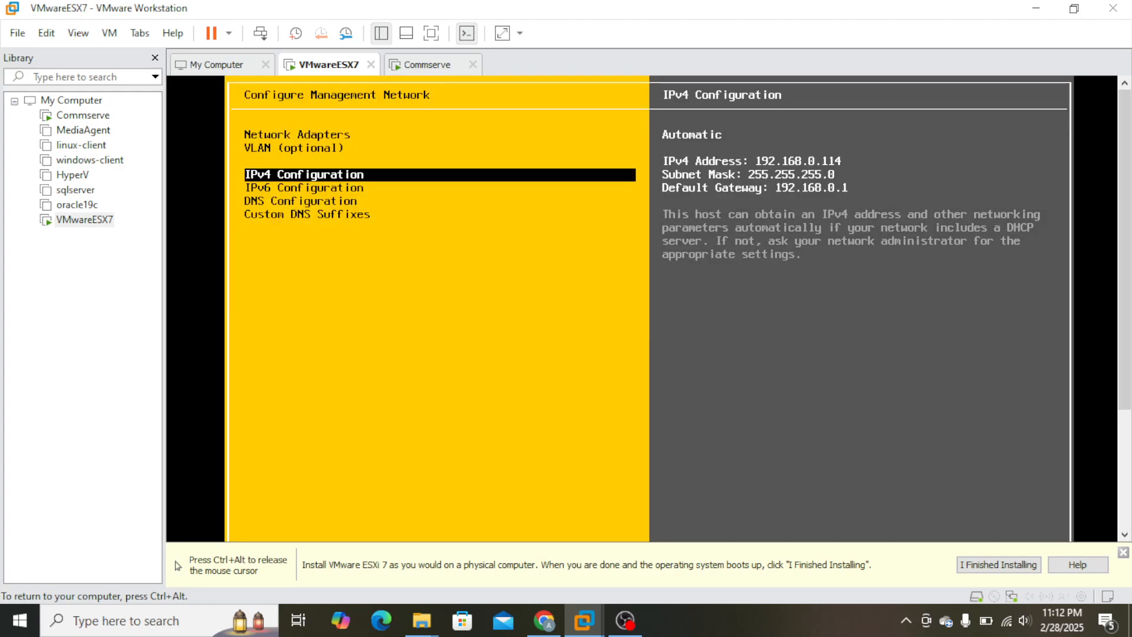
# Switch the management network's IPv4 configuration to the static IPv4 address and network configuration option and accept it.
pyautogui.press('Return')
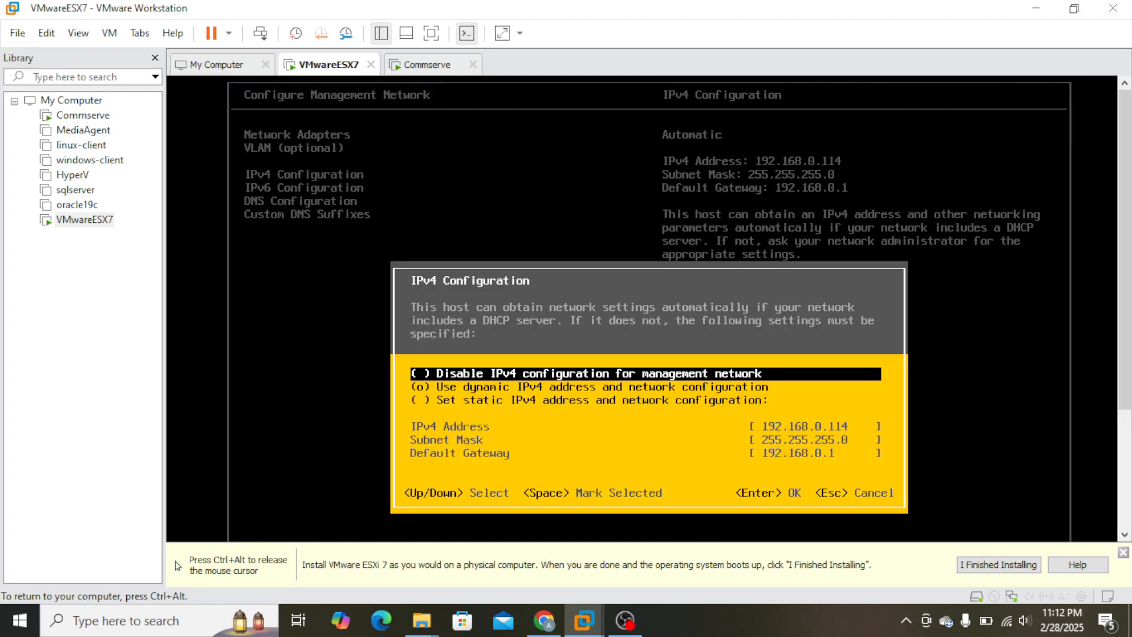
pyautogui.press('Down')
pyautogui.press('Down')
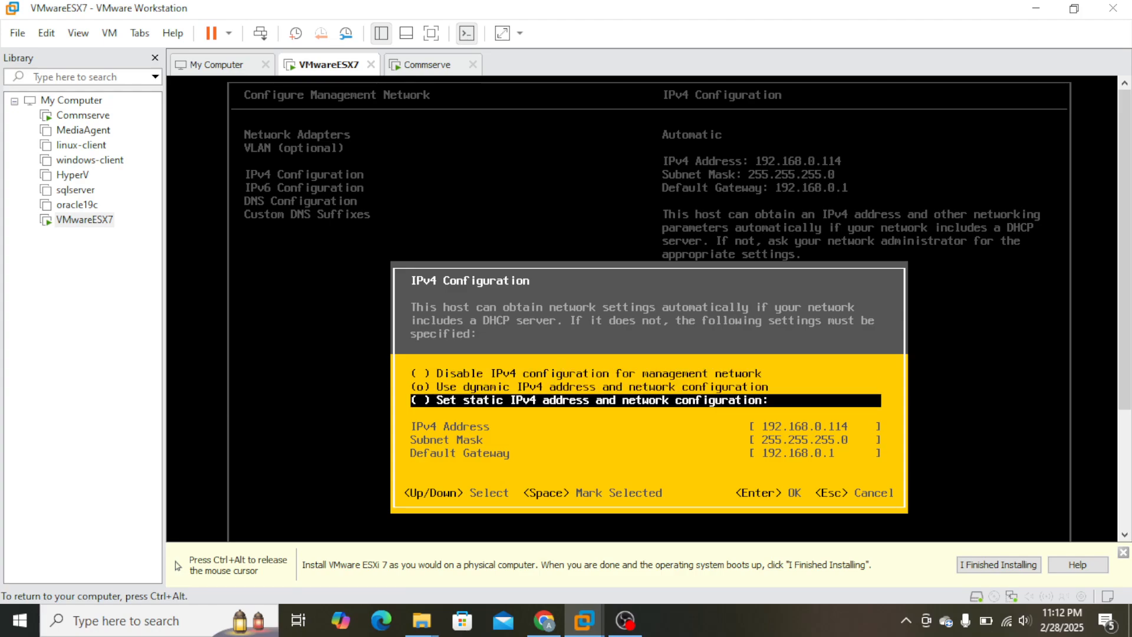
pyautogui.press('Up')
pyautogui.press('Down')
pyautogui.hotkey('ctrl', 'alt')
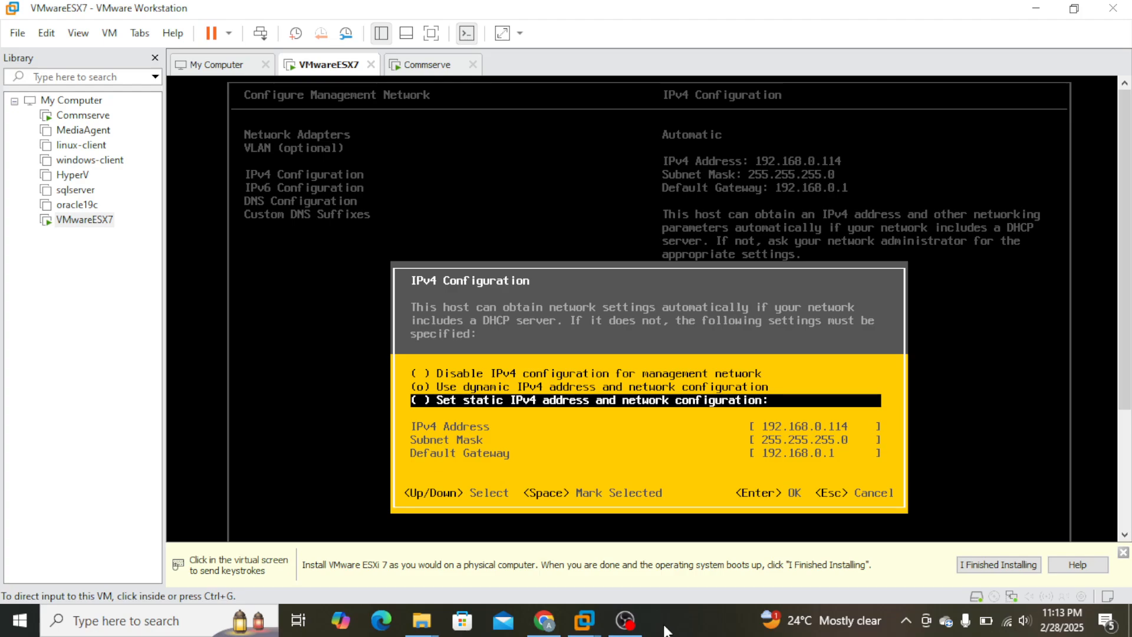
pyautogui.press('Up')
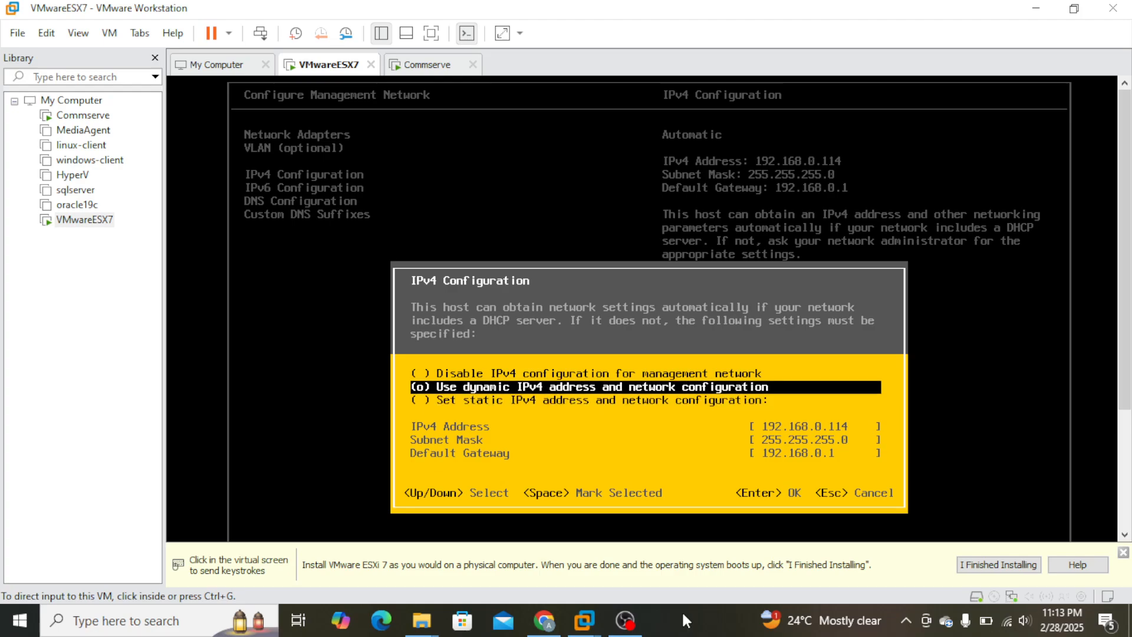
pyautogui.click(558, 401)
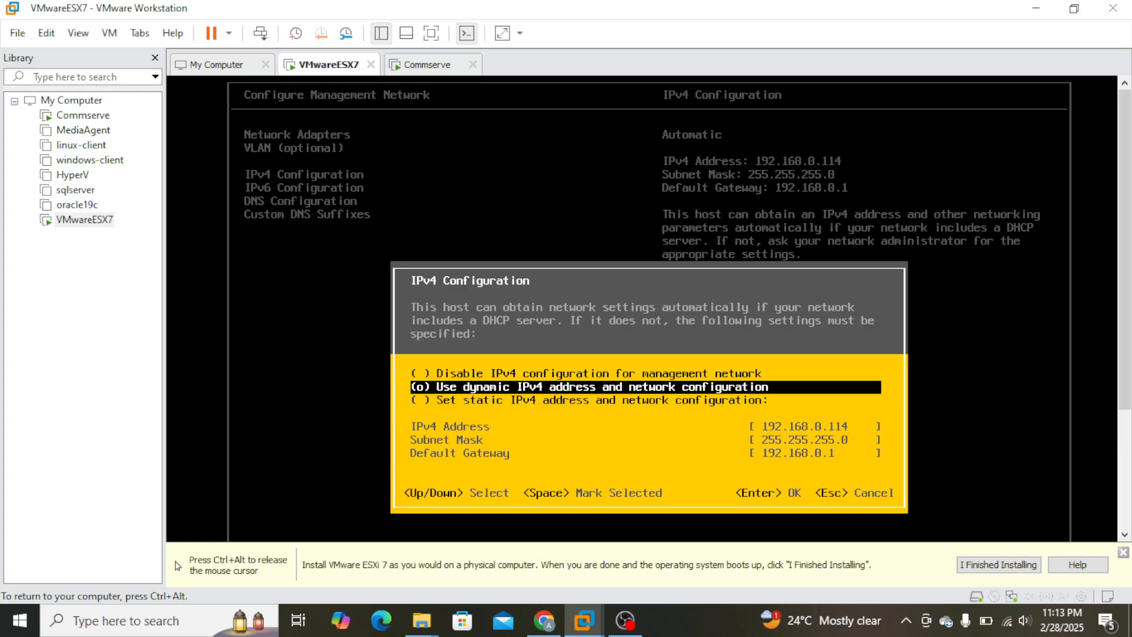
pyautogui.press('Down')
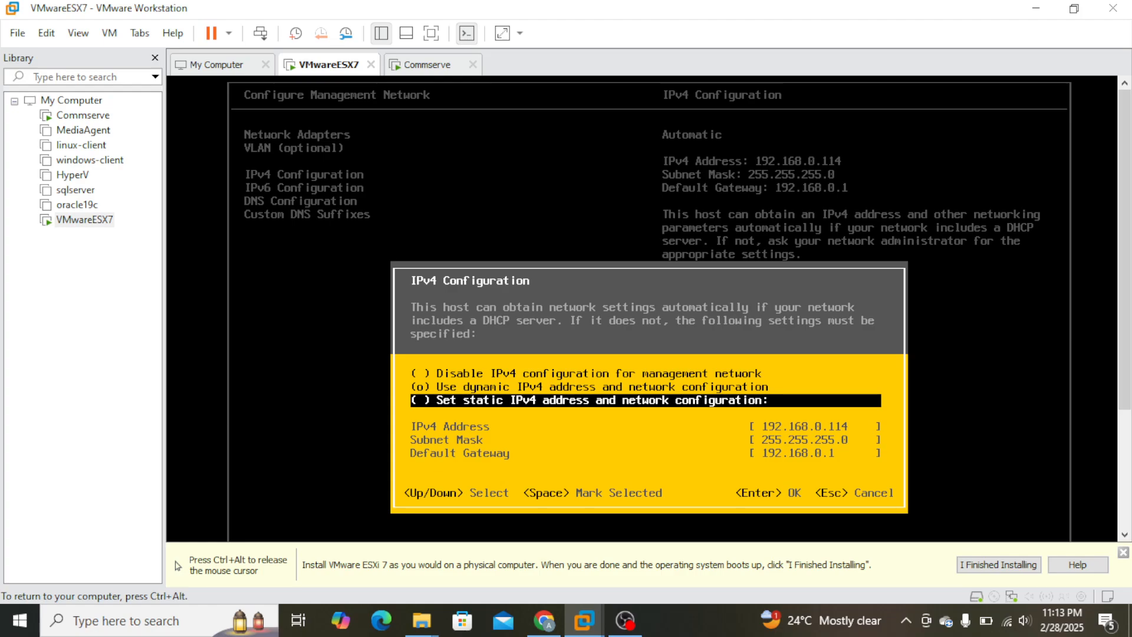
pyautogui.press('space')
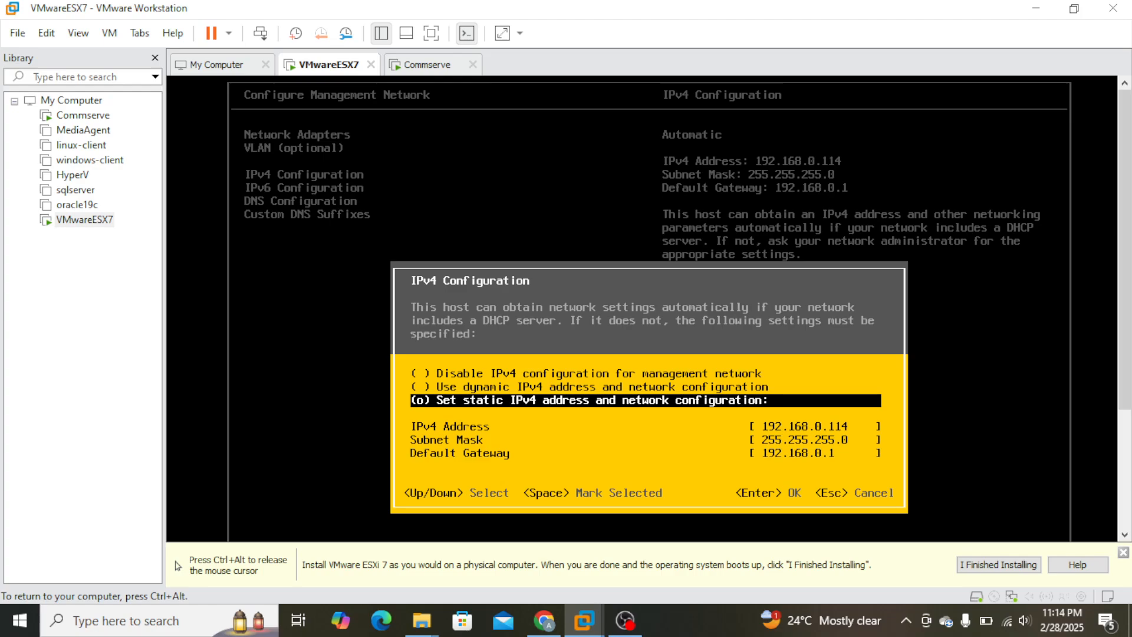
pyautogui.press('Return')
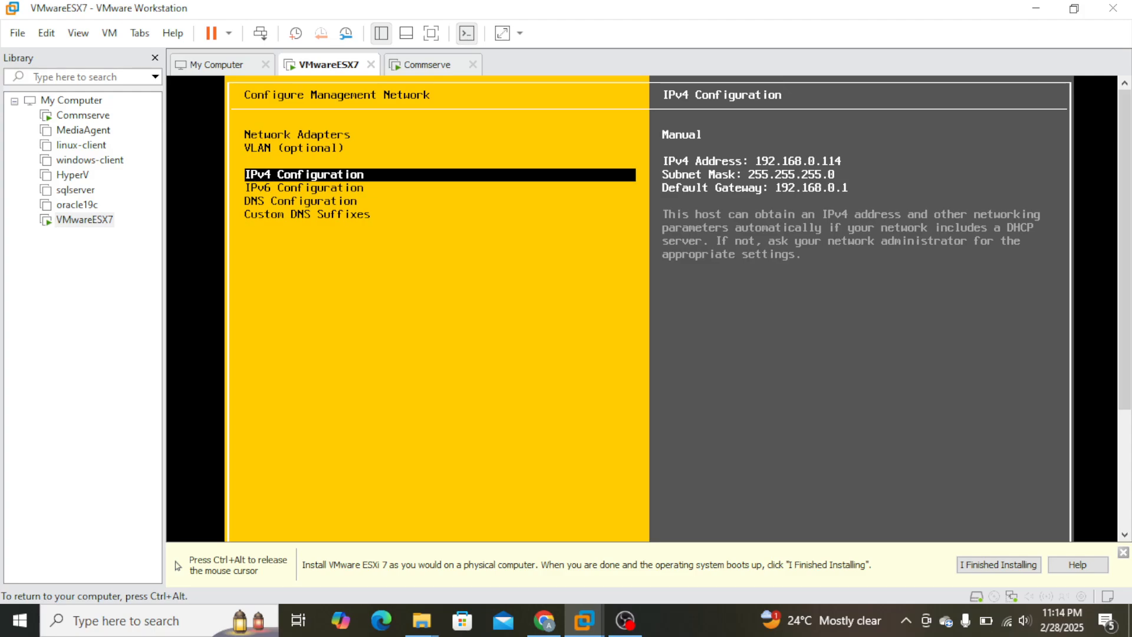
# Reopen the IPv4 Configuration and mark the static IPv4 address and network configuration option again.
pyautogui.press('Return')
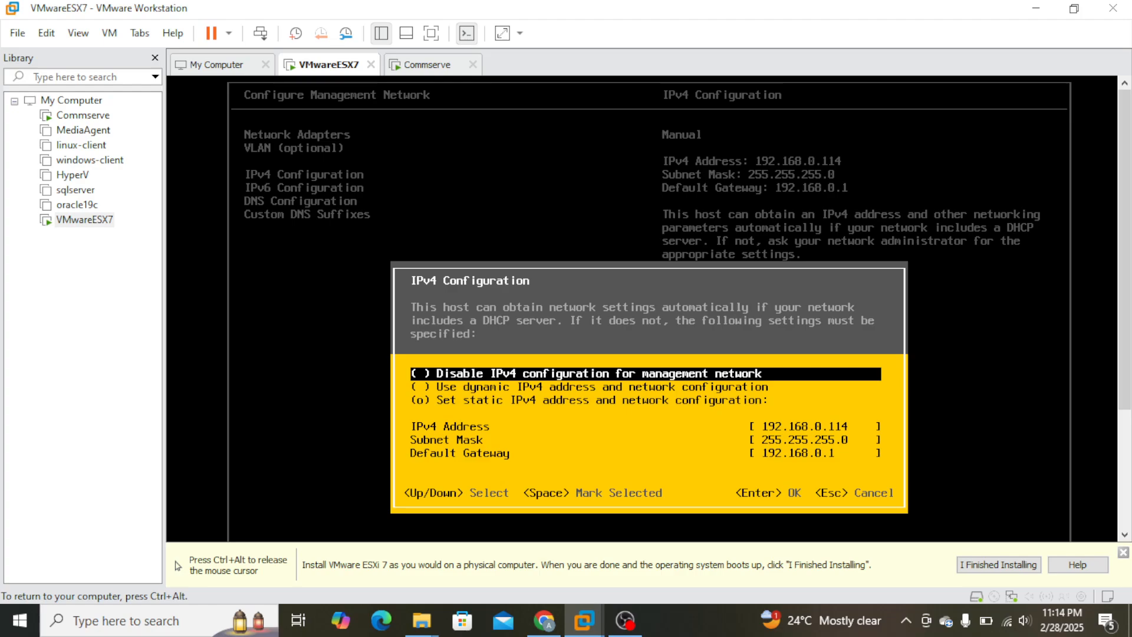
pyautogui.press('space')
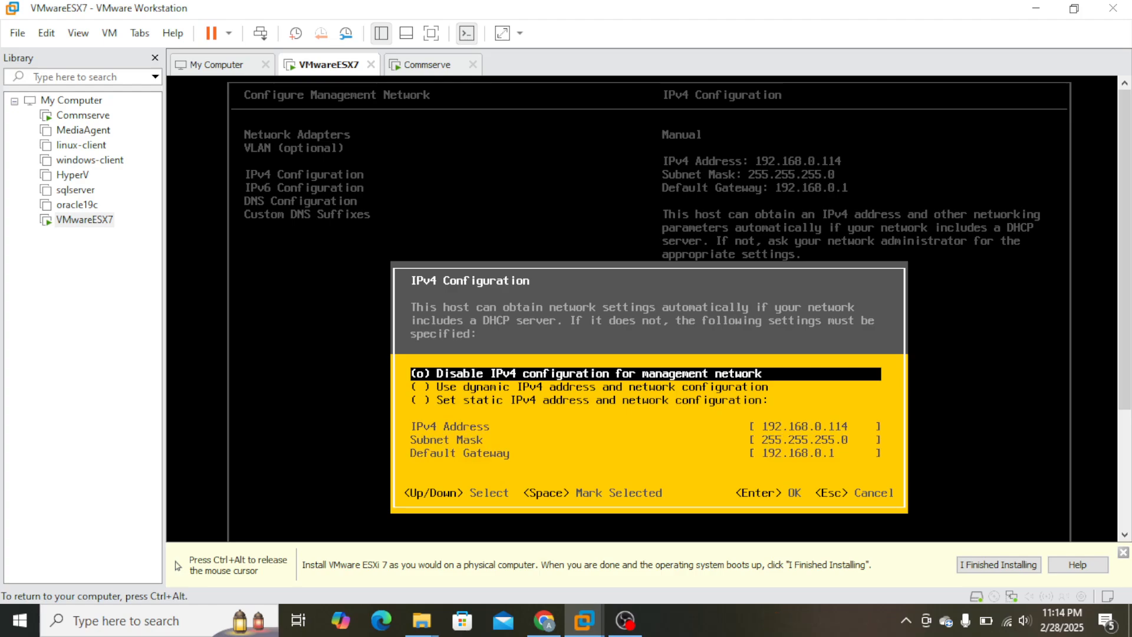
pyautogui.press('Down')
pyautogui.press('Down')
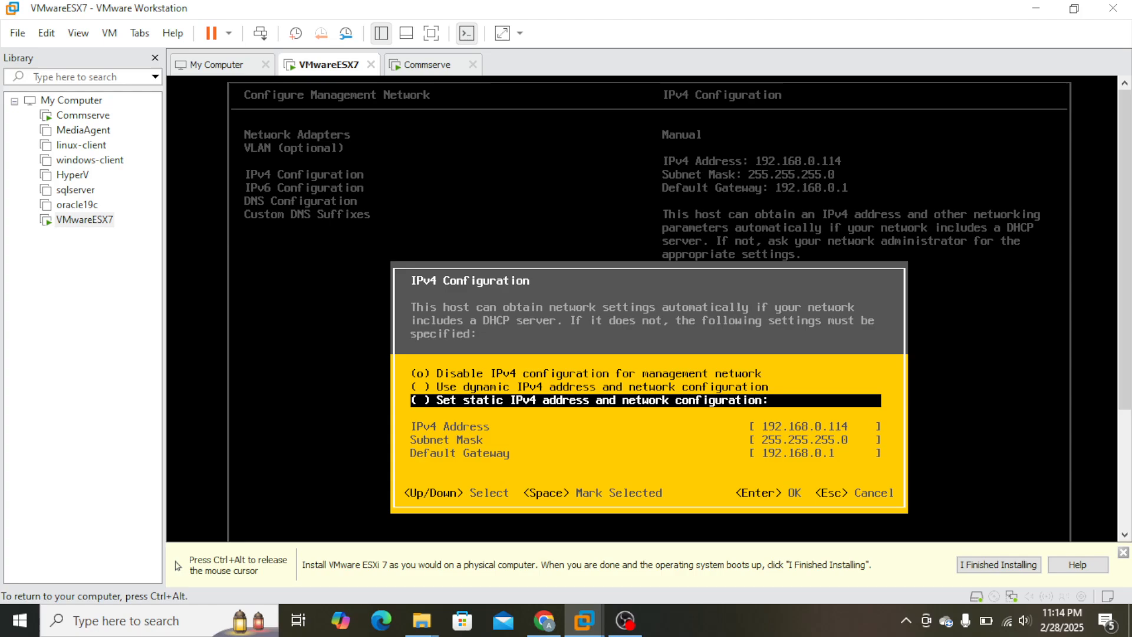
pyautogui.press('space')
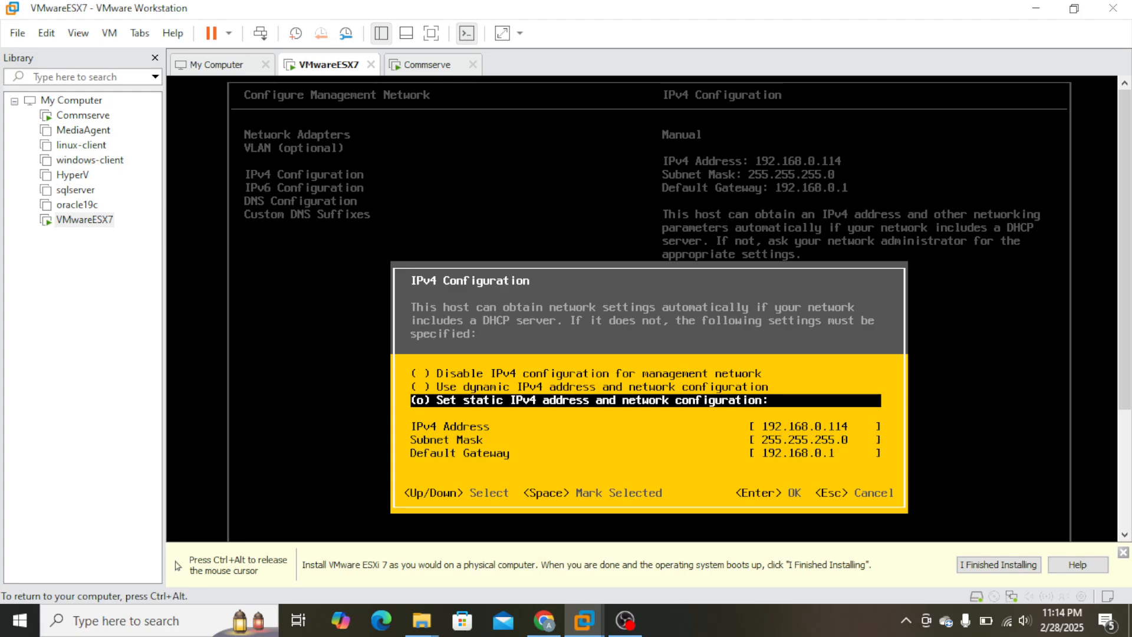
# Set the static IPv4 address to 192.168.0.225 and go past the subnet mask to the default gateway.
pyautogui.press('Down')
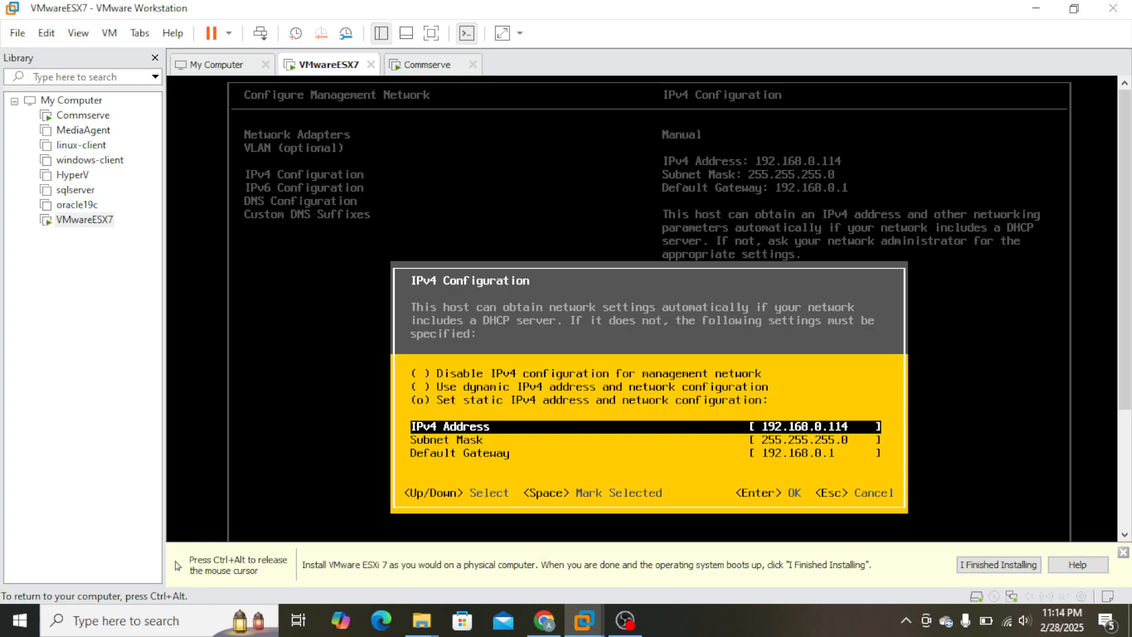
pyautogui.press('Up')
pyautogui.press('Down')
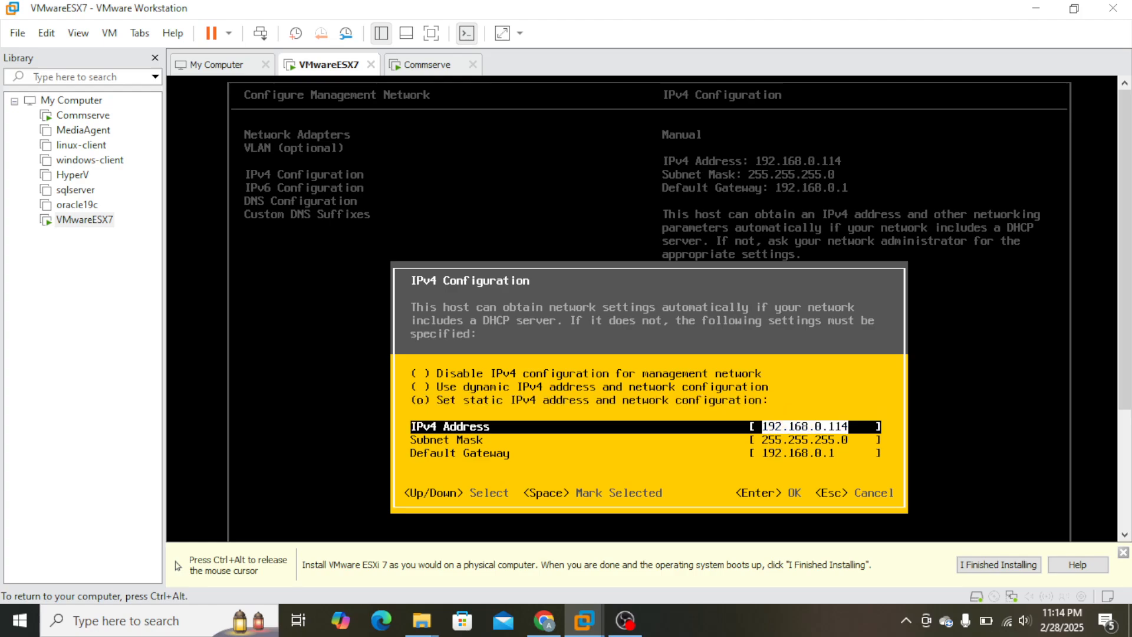
pyautogui.write('1')
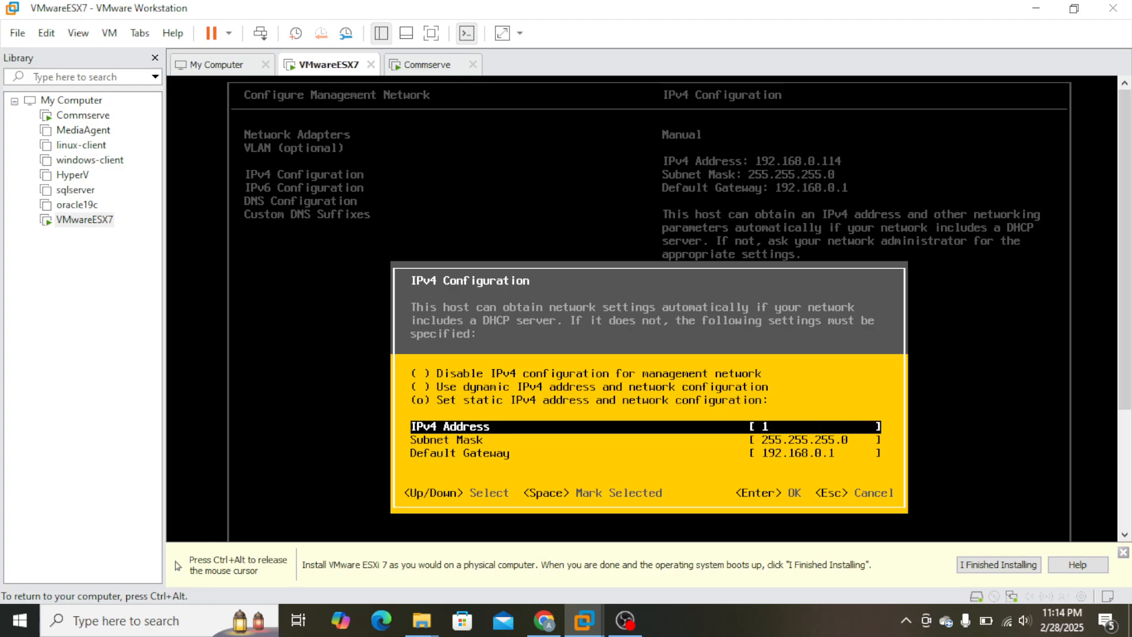
pyautogui.write('92.168.0.2')
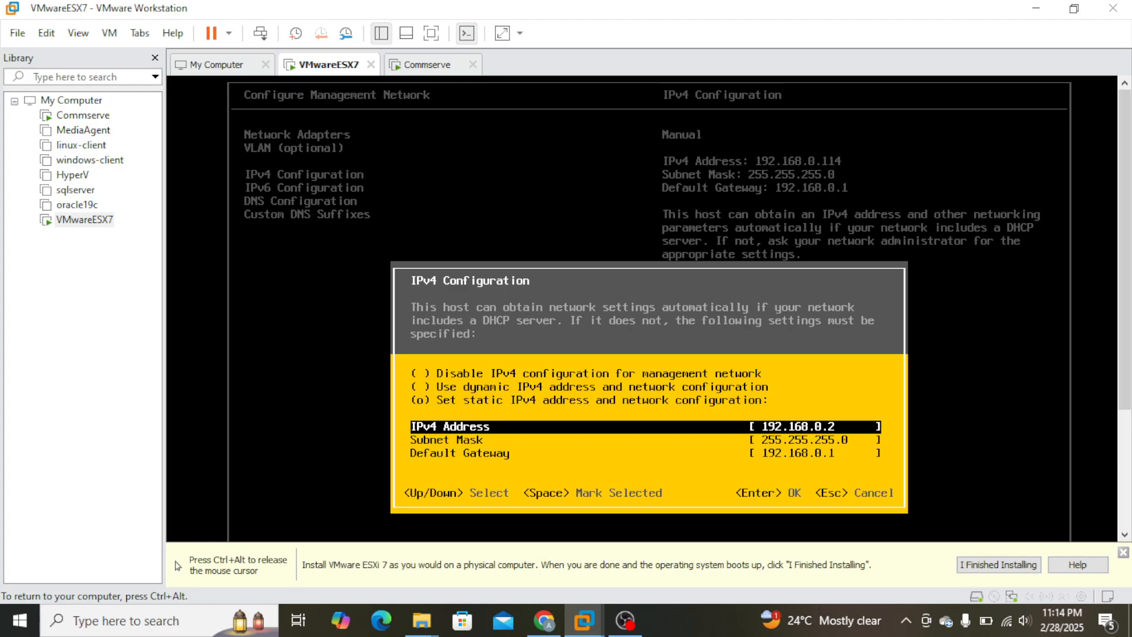
pyautogui.write('25')
pyautogui.press('Down')
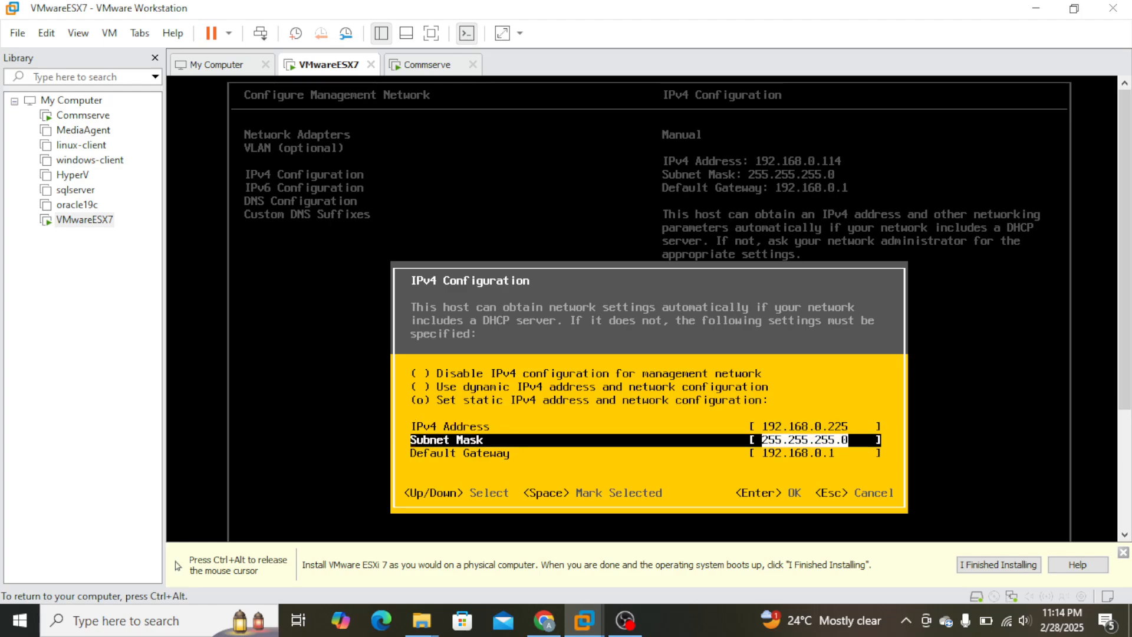
pyautogui.press('Down')
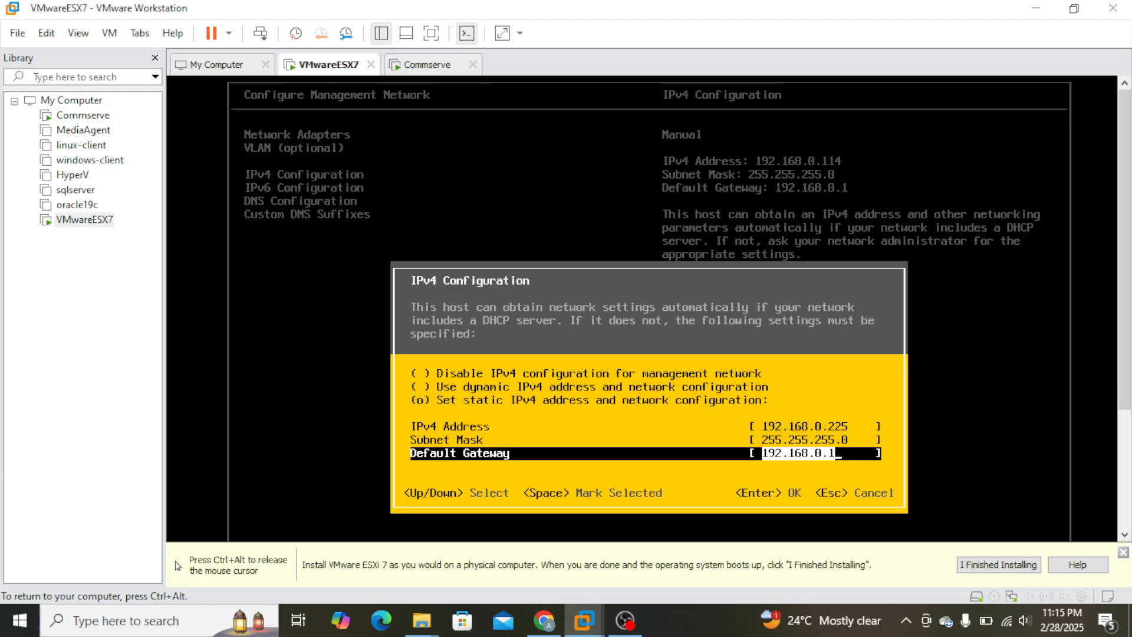
# Release the cursor from the ESXi console and switch to the Commserve virtual machine's desktop.
pyautogui.hotkey('ctrl', 'alt')
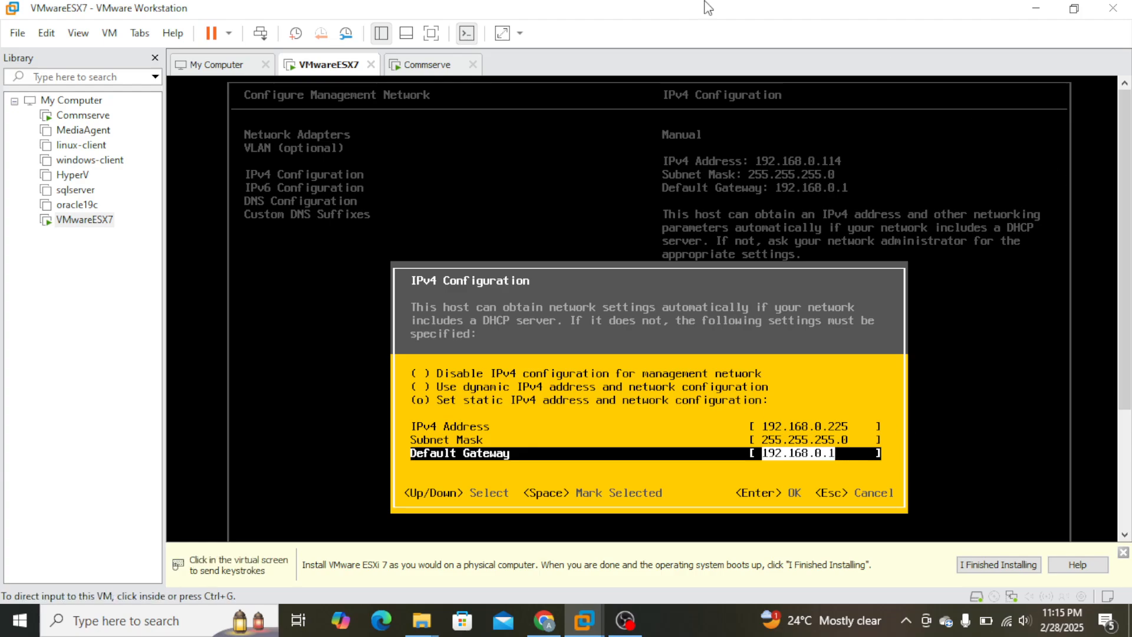
pyautogui.click(215, 65)
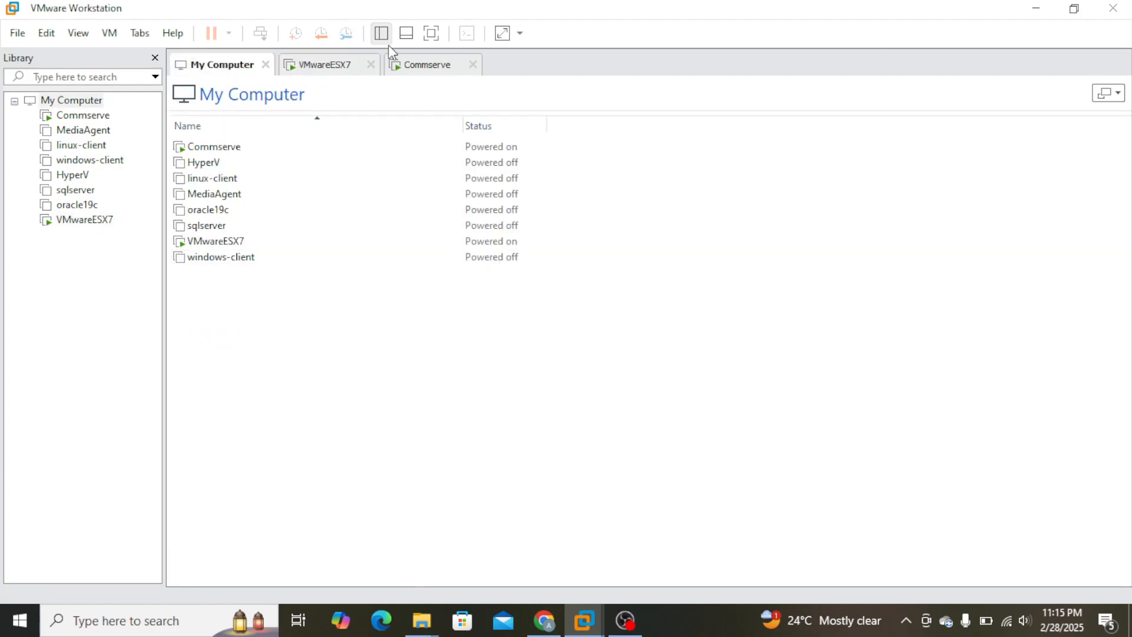
pyautogui.click(437, 66)
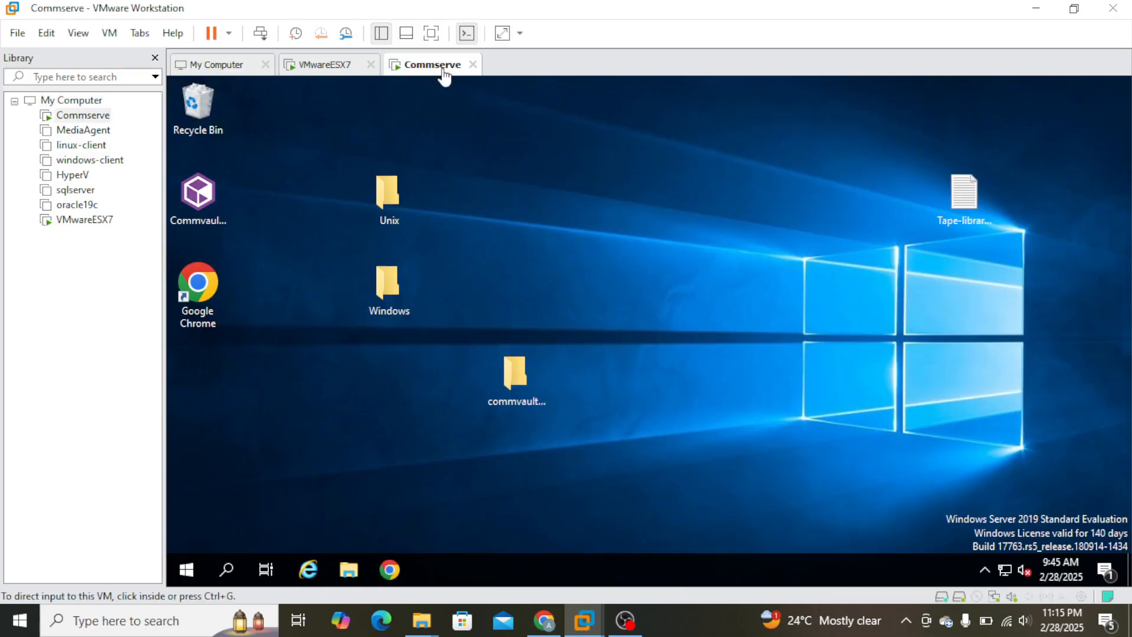
pyautogui.click(1008, 571)
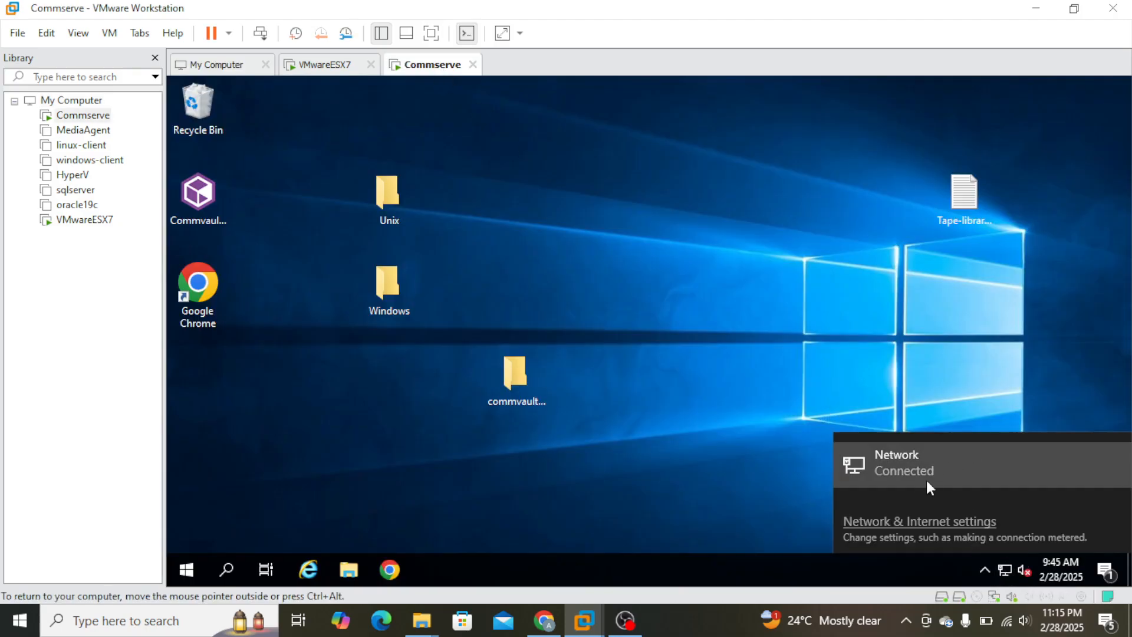
pyautogui.click(921, 523)
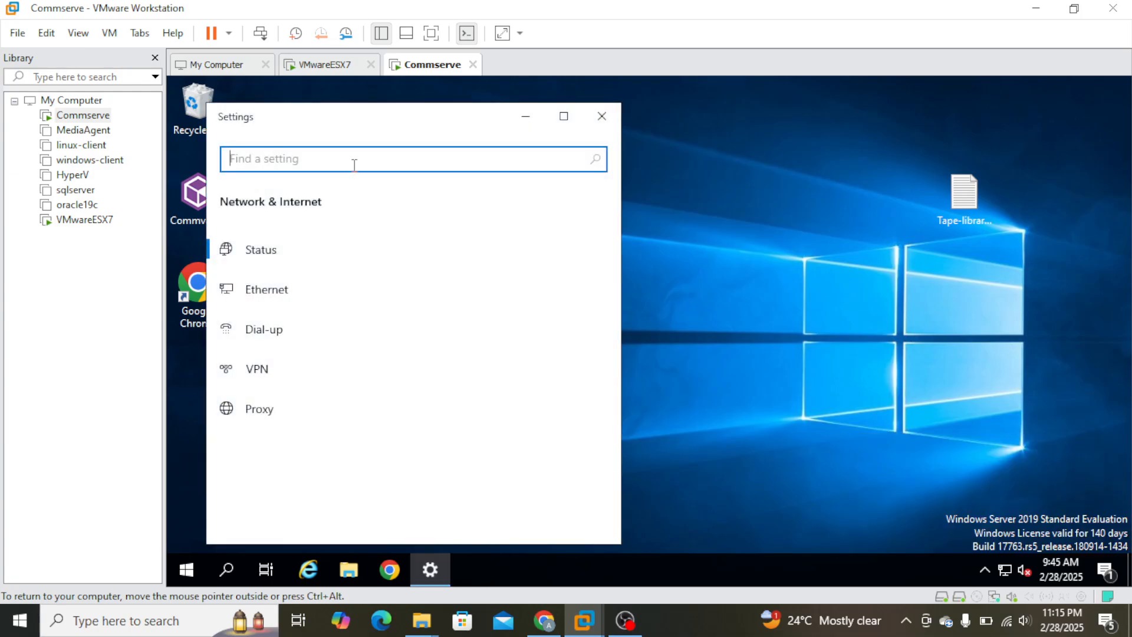
pyautogui.click(602, 116)
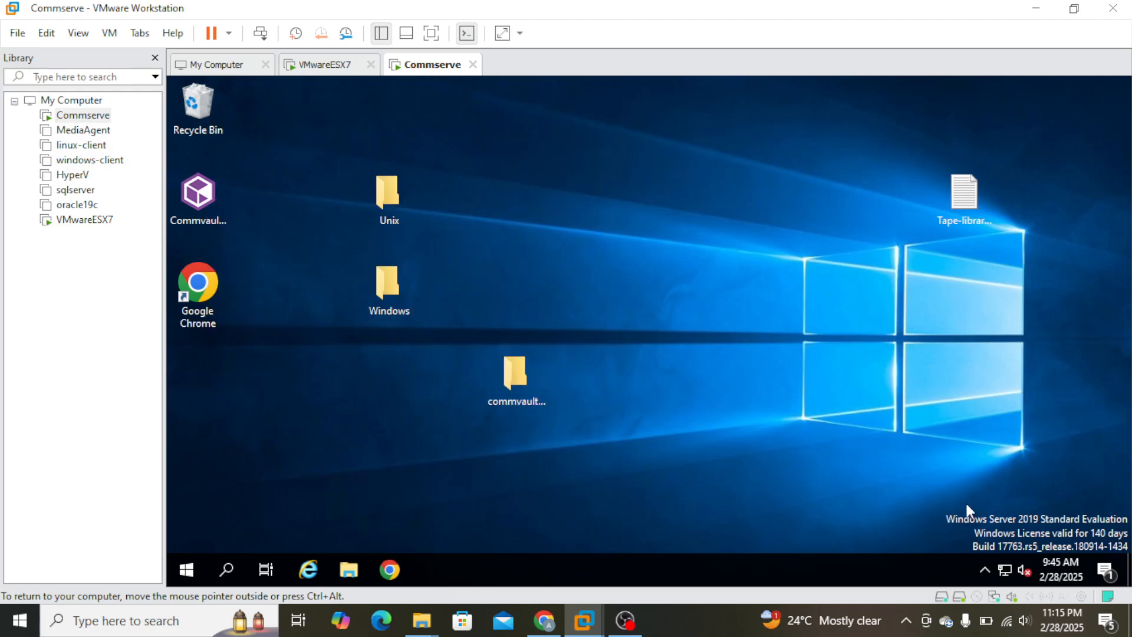
# Check the IPv4 address, subnet mask and default gateway in Commserve's Ethernet0 connection details, reached from the Network and Sharing Center.
pyautogui.click(1007, 567)
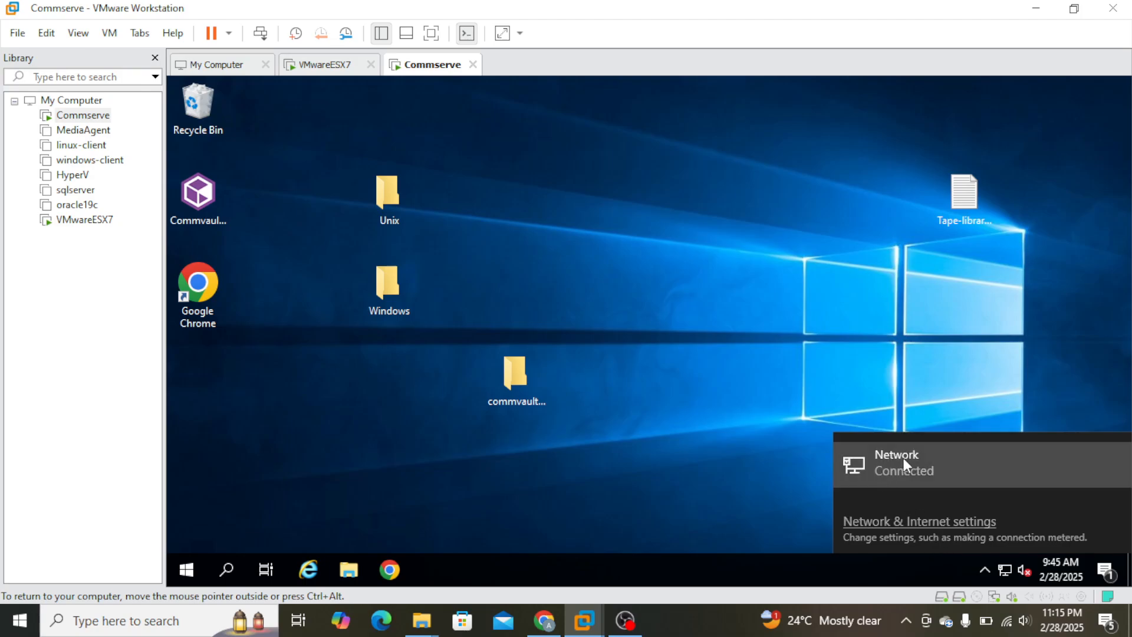
pyautogui.click(903, 460)
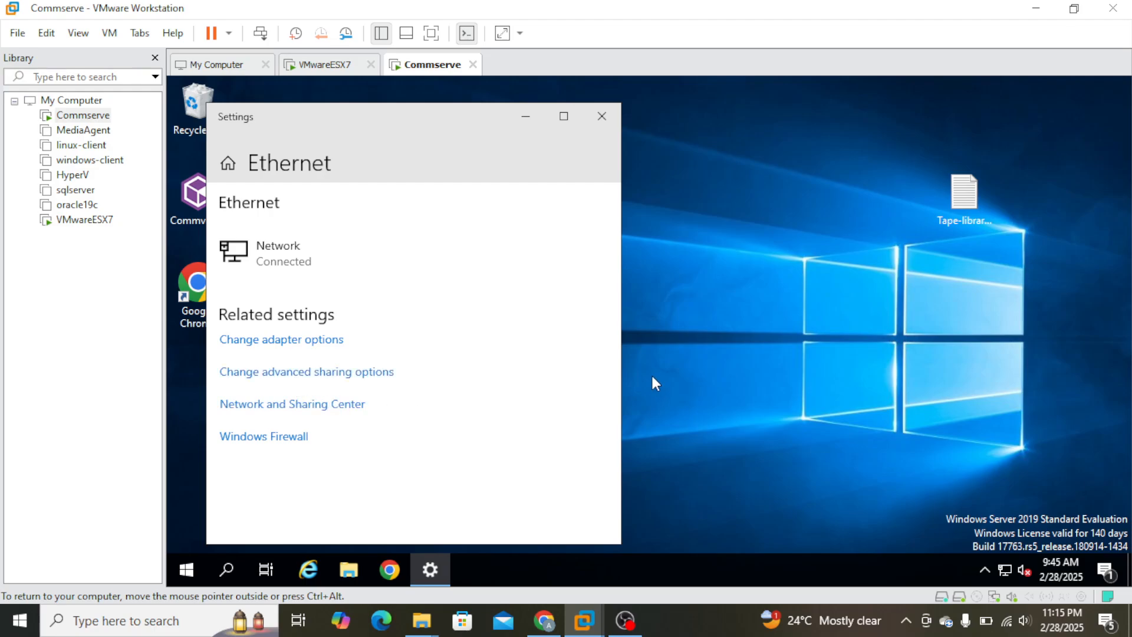
pyautogui.click(330, 404)
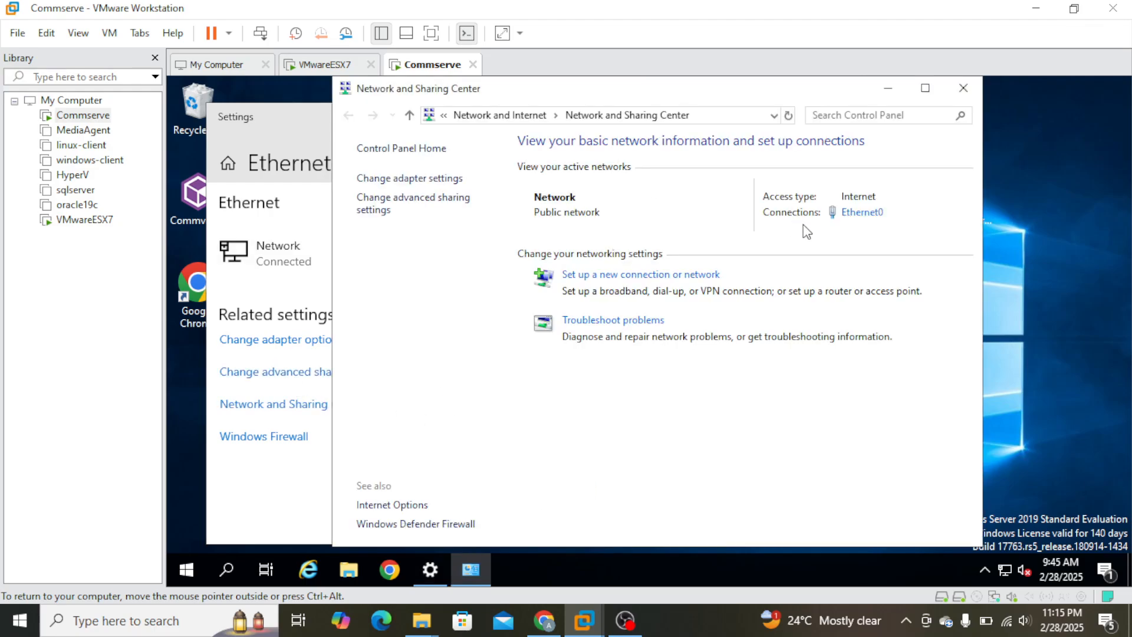
pyautogui.click(865, 213)
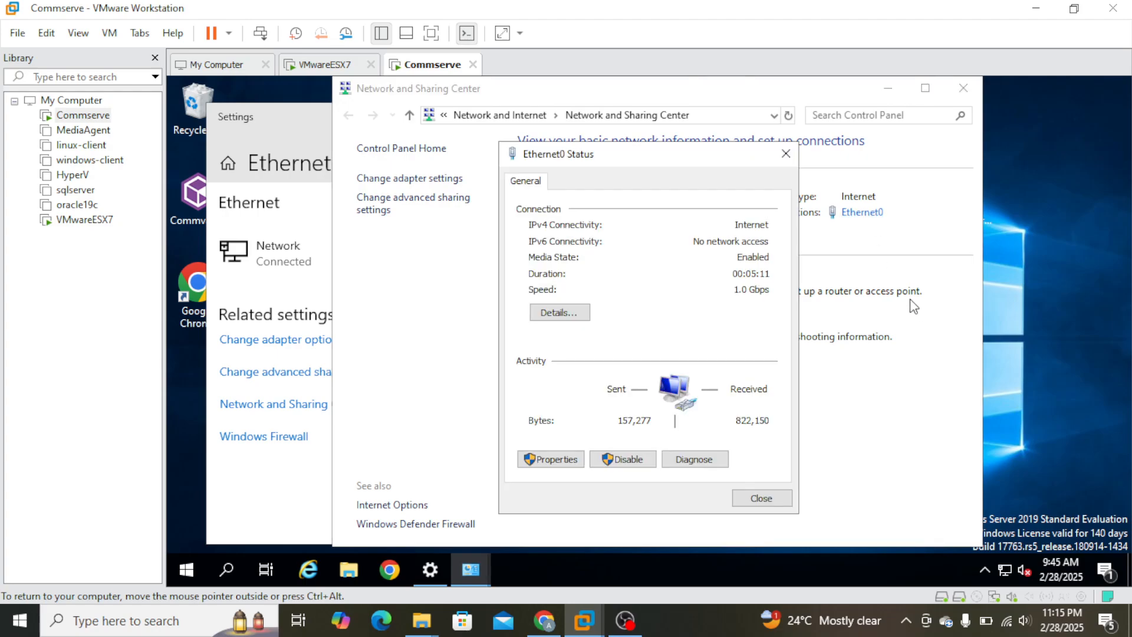
pyautogui.click(565, 316)
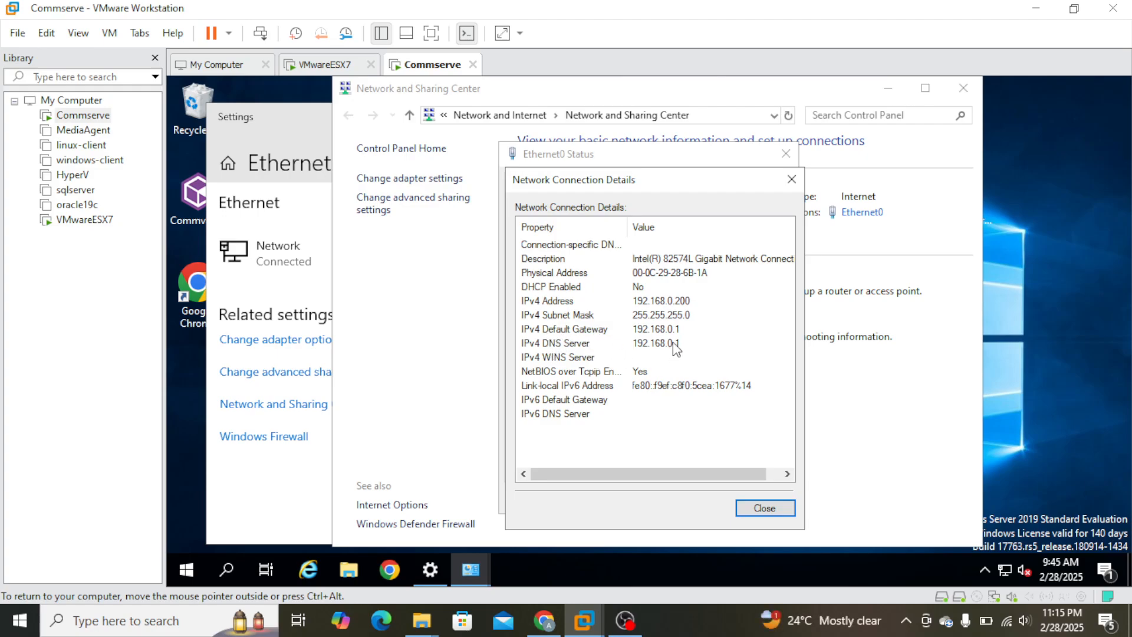
pyautogui.click(765, 509)
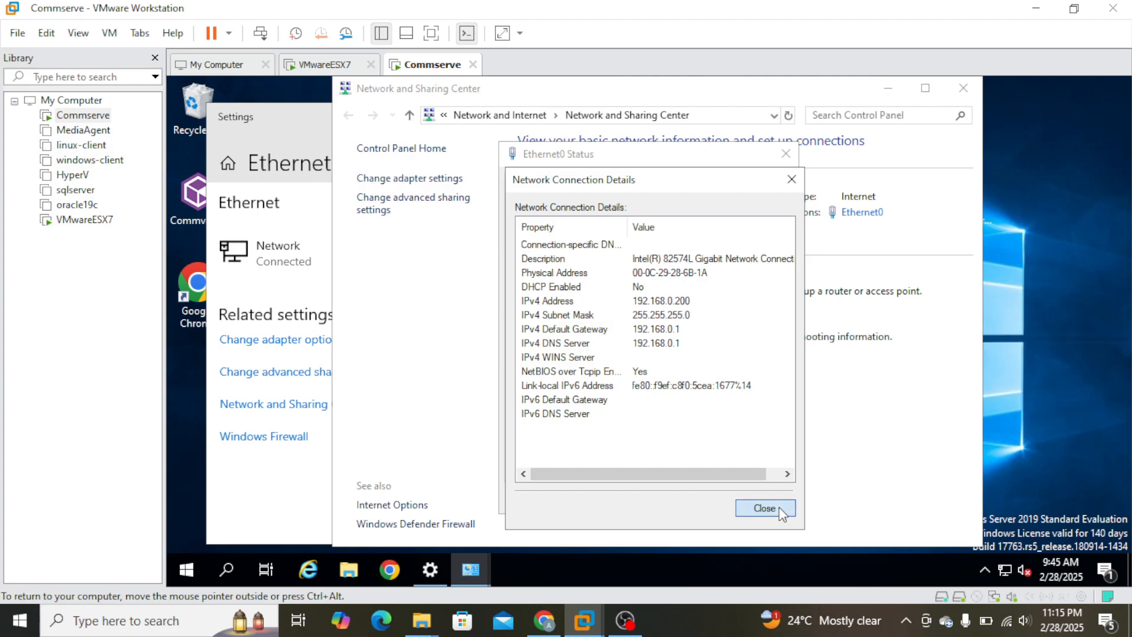
pyautogui.click(786, 154)
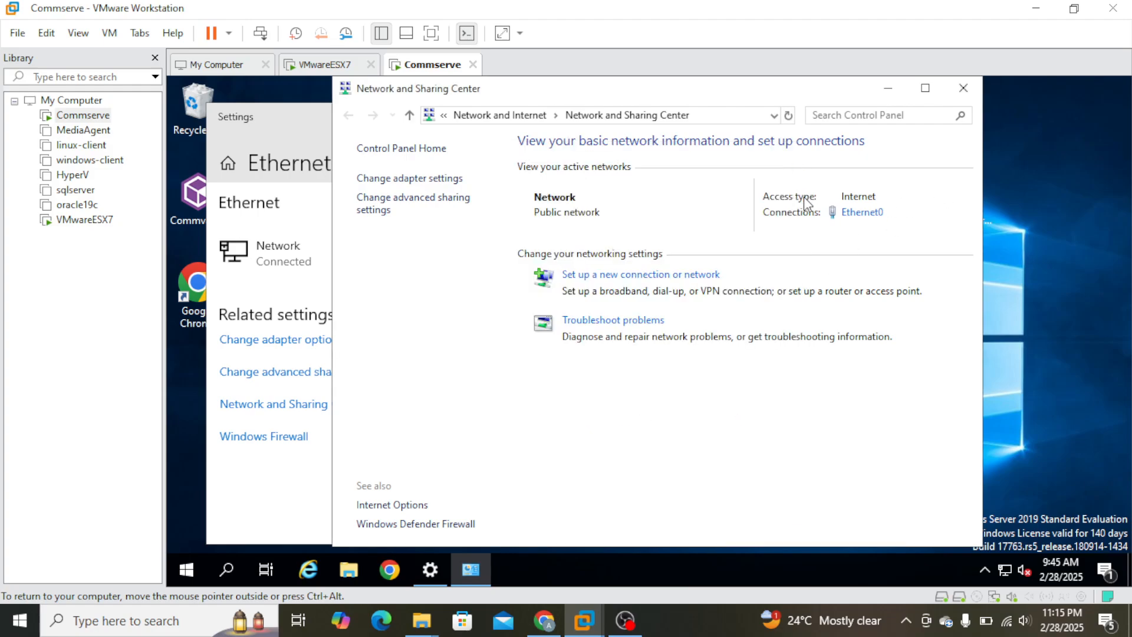
# Return to the VMwareESX7 console and accept the static IPv4 settings.
pyautogui.click(333, 65)
pyautogui.click(802, 453)
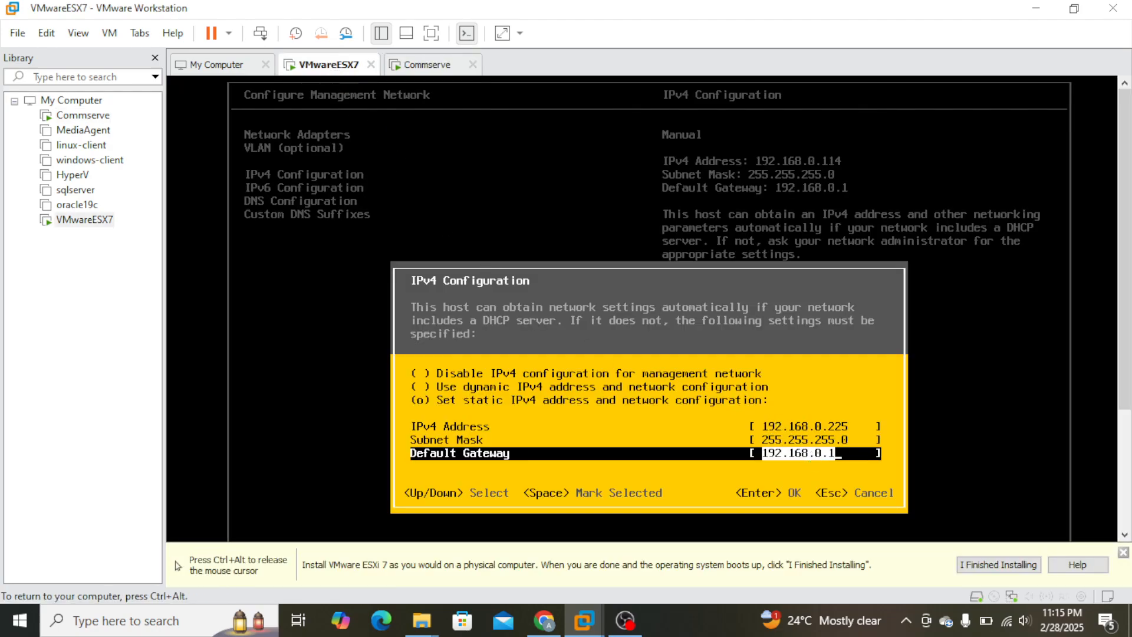
pyautogui.press('Return')
# Review the static IPv4 settings of the management network once more and accept them.
pyautogui.press('Return')
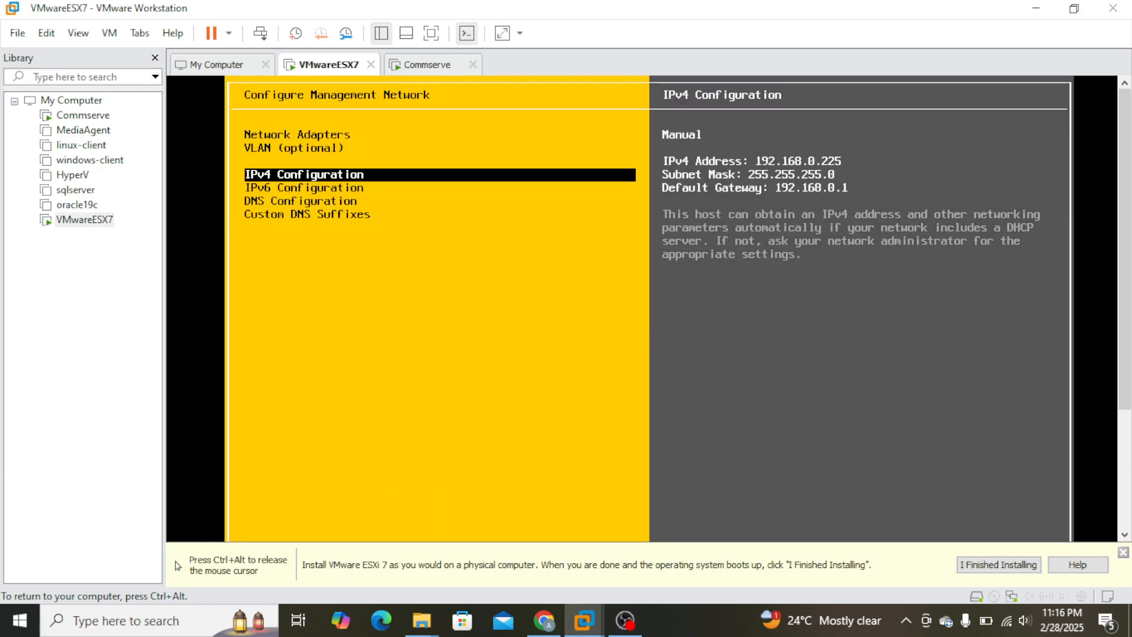
pyautogui.press('Return')
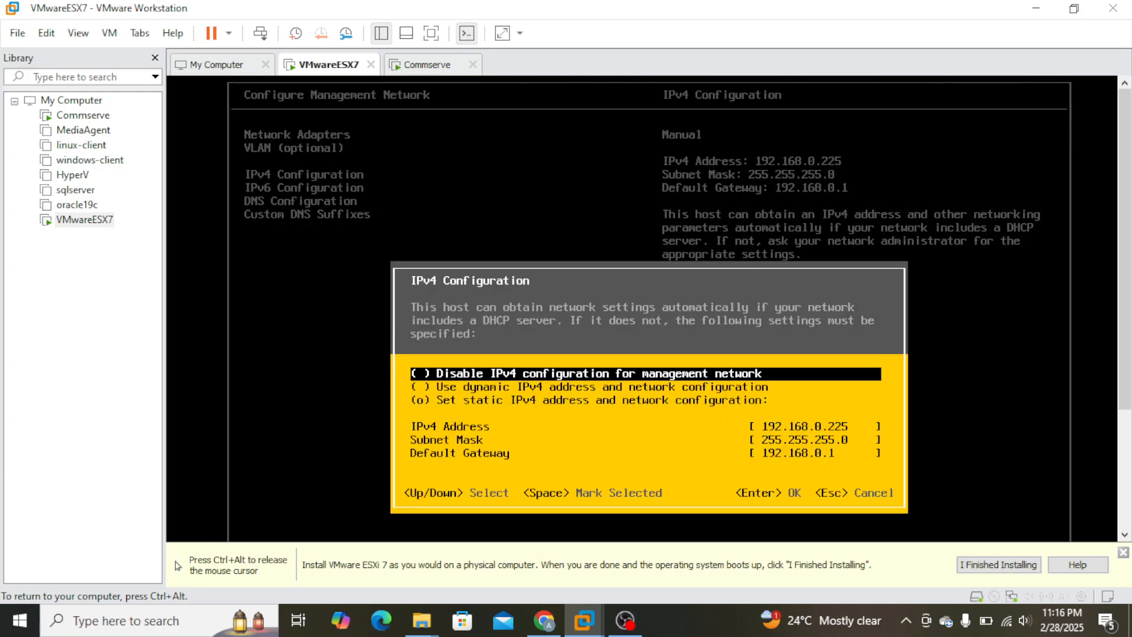
pyautogui.press('Down')
pyautogui.press('Down')
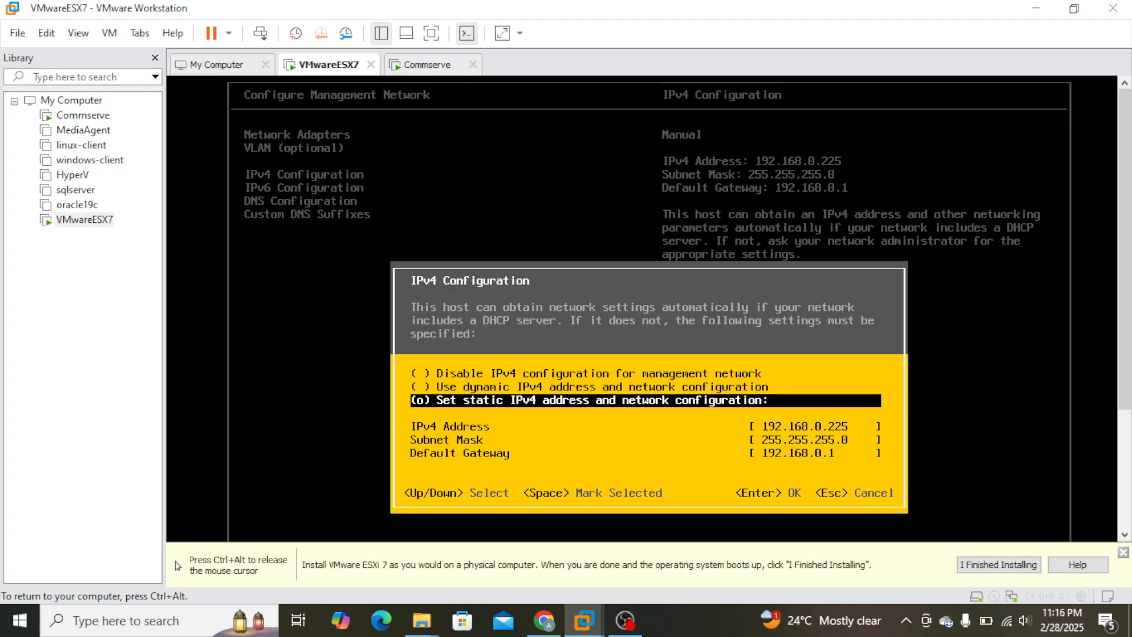
pyautogui.press('Return')
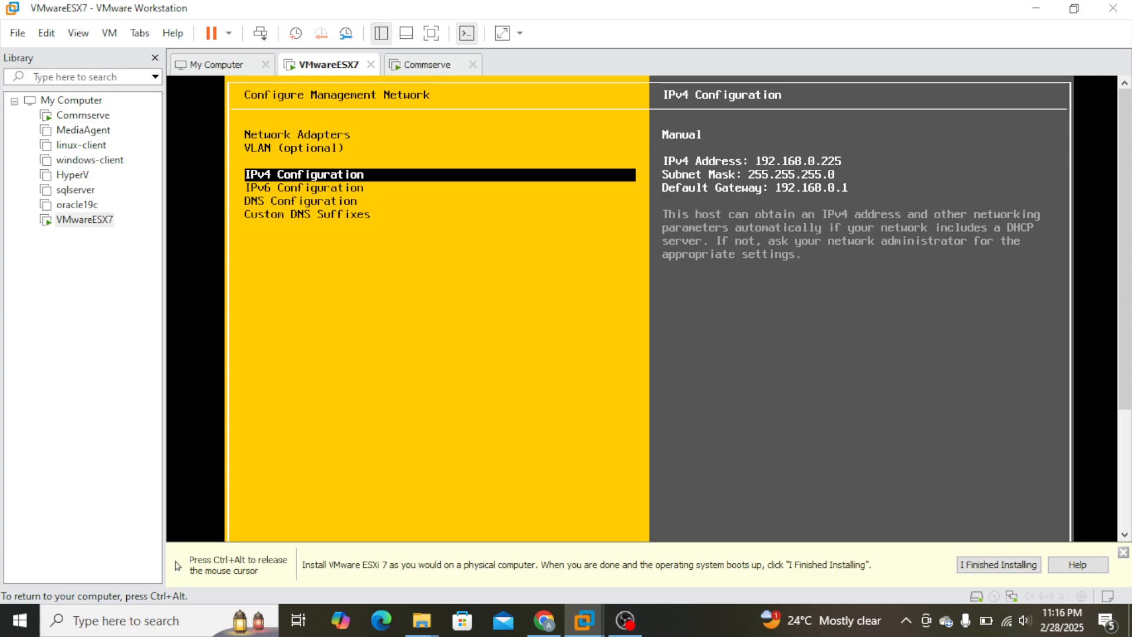
# Disable IPv6 for the ESXi host's management network and accept the setting.
pyautogui.press('Down')
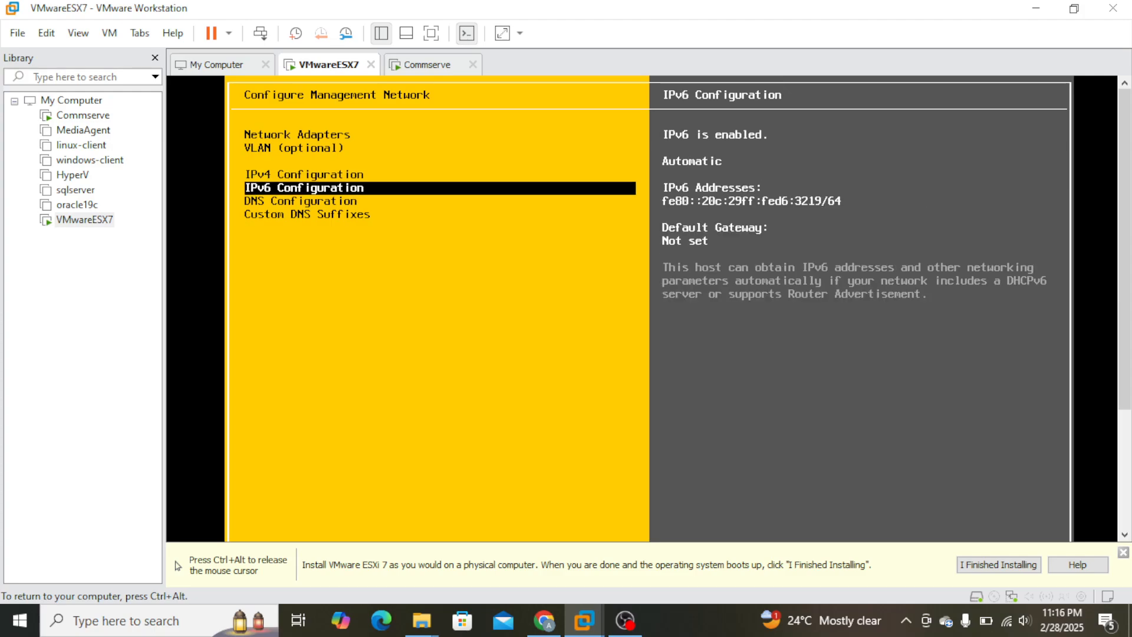
pyautogui.press('Return')
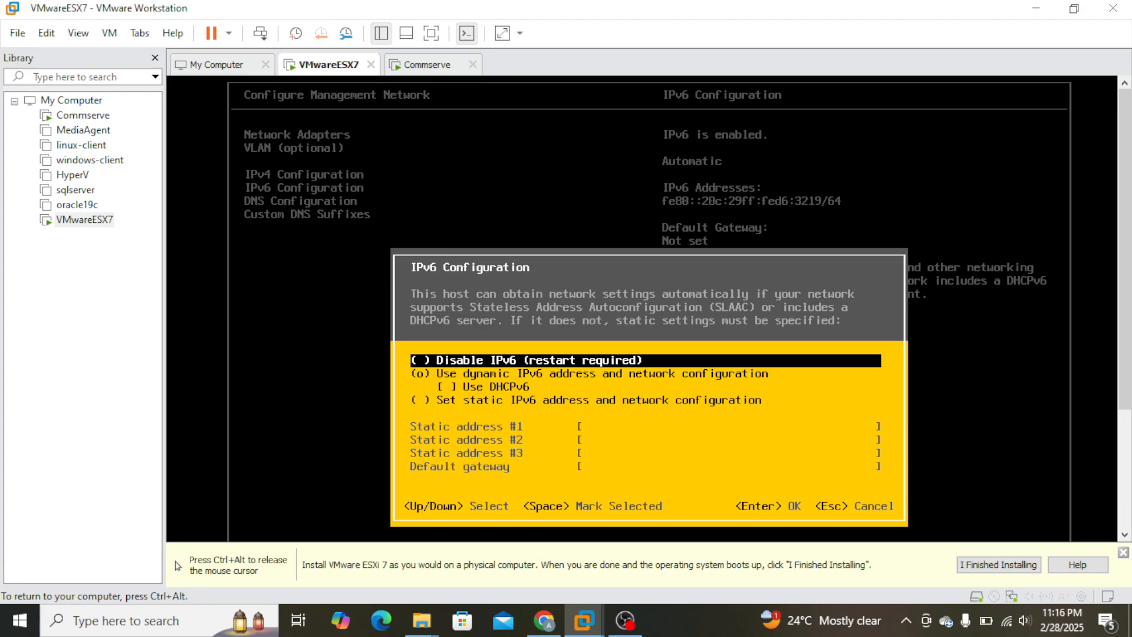
pyautogui.press('space')
pyautogui.press('Return')
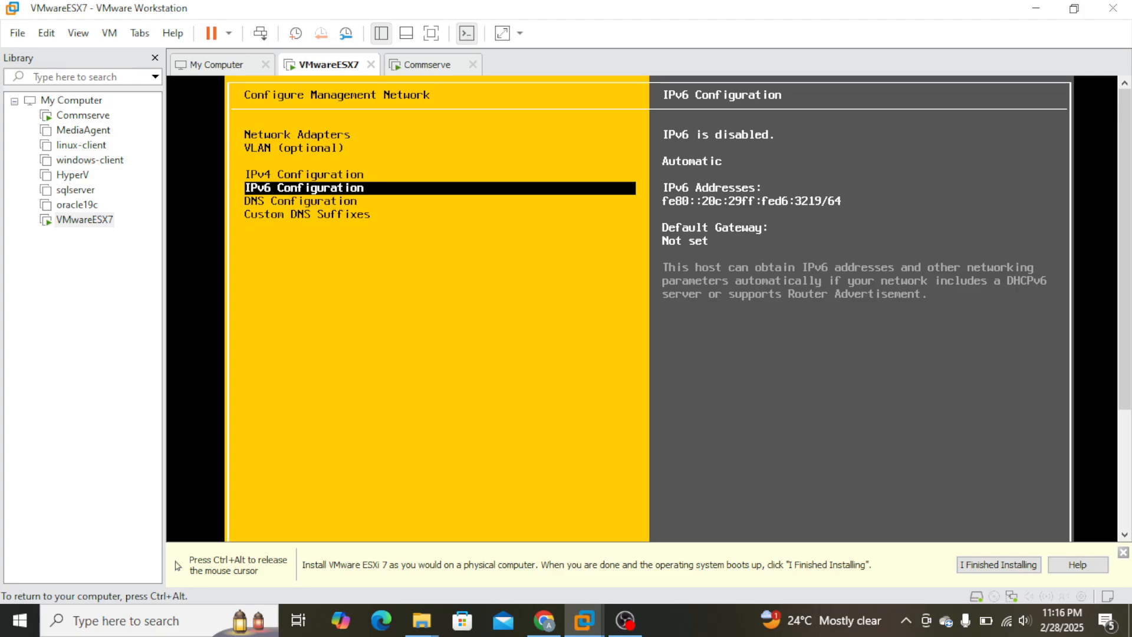
# Check the DNS configuration, then exit the management network configuration, applying the changes and rebooting the host.
pyautogui.press('Down')
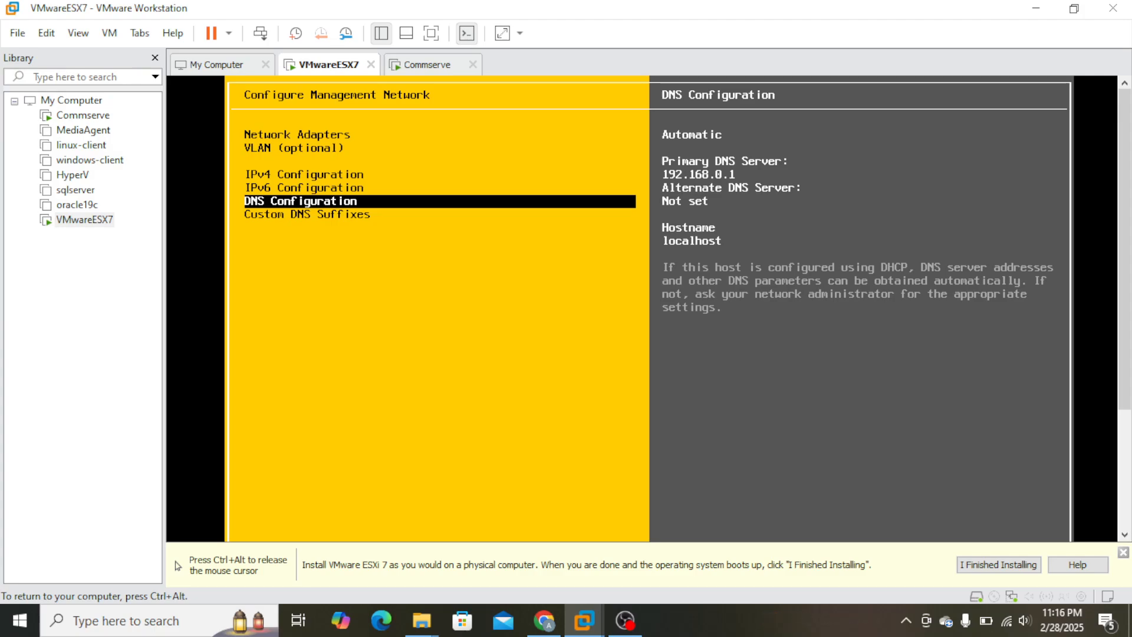
pyautogui.hotkey('ctrl', 'alt')
pyautogui.scroll(-3, 1123, 505)
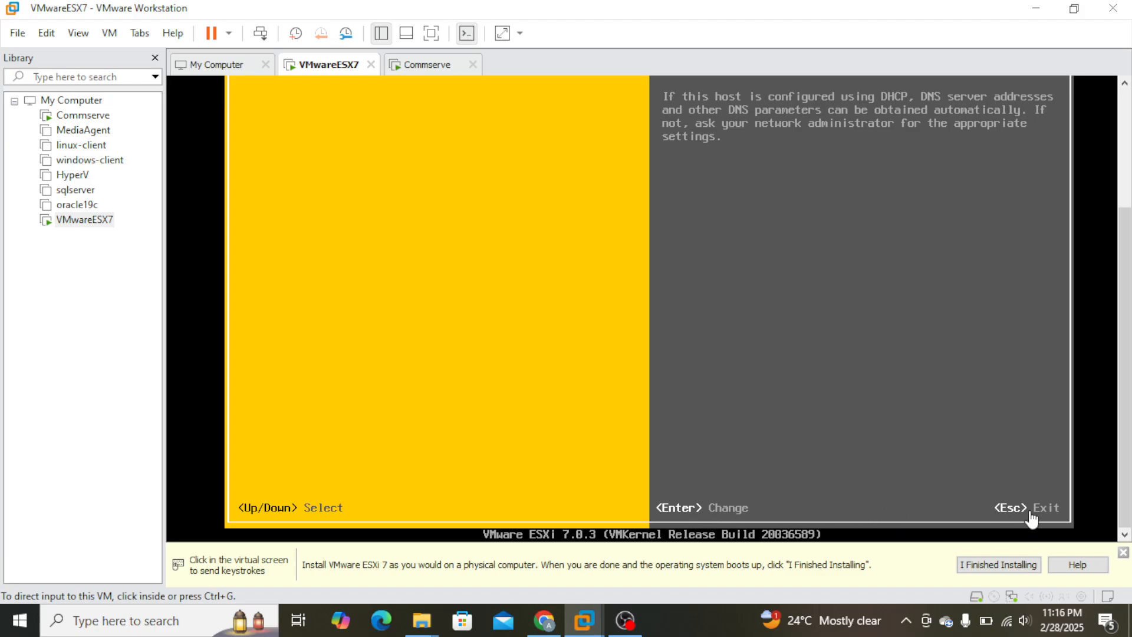
pyautogui.moveTo(1125, 479); pyautogui.dragTo(1098, 302)
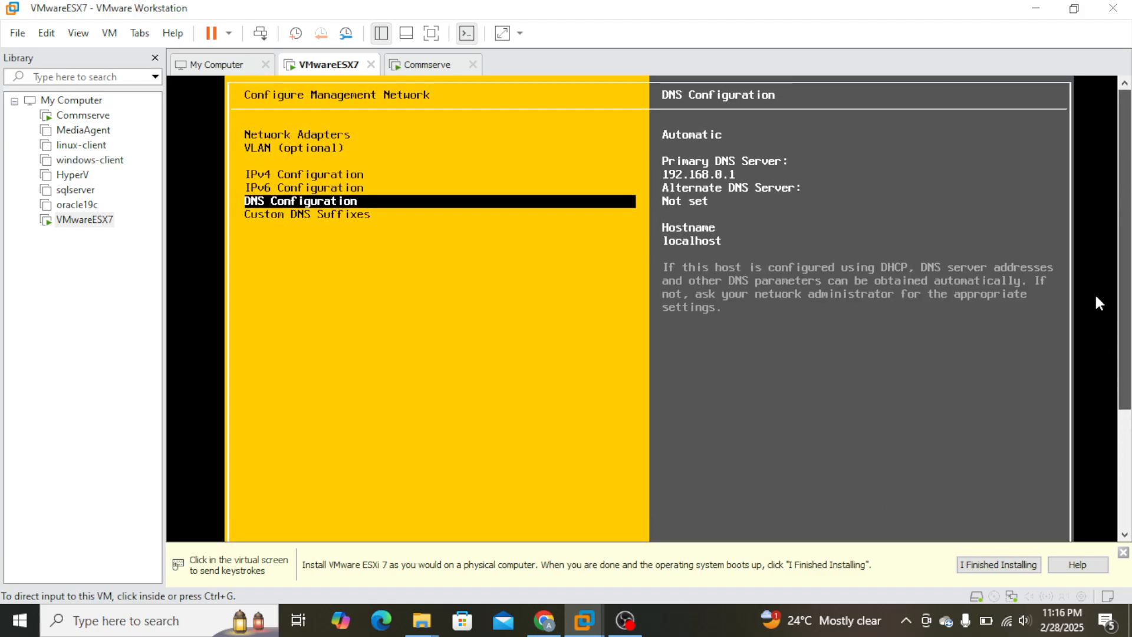
pyautogui.click(883, 373)
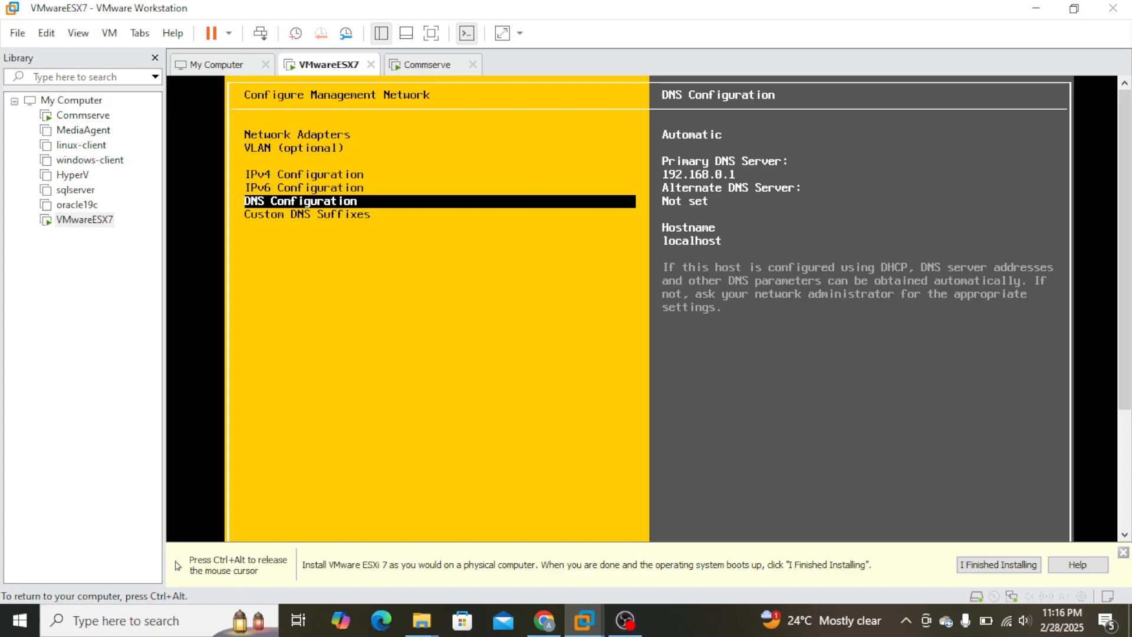
pyautogui.press('Escape')
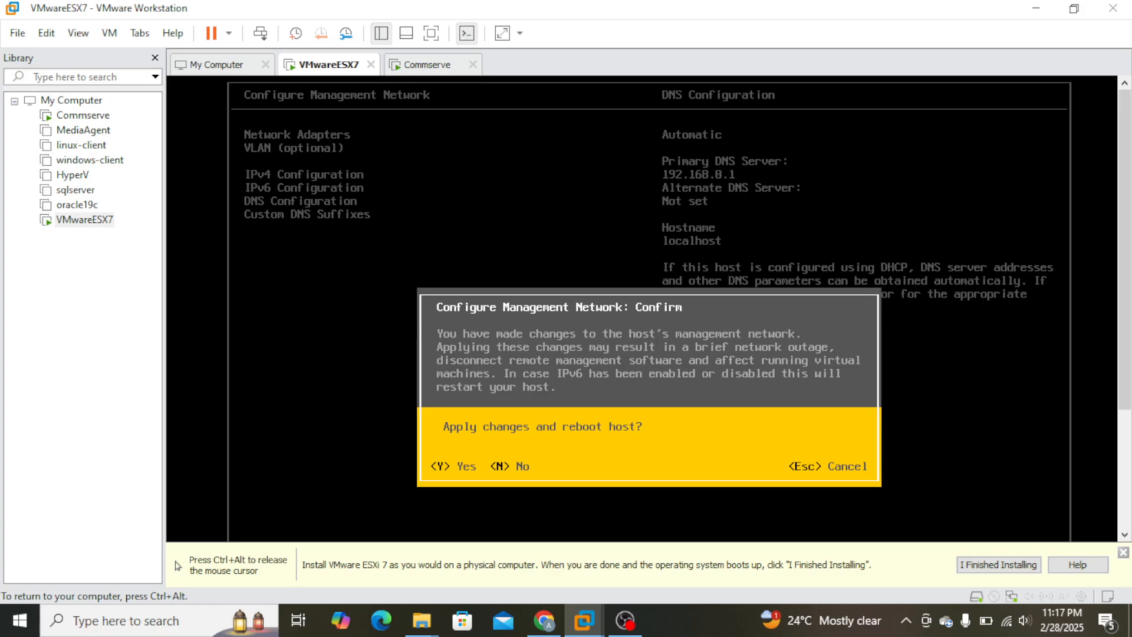
pyautogui.press('Escape')
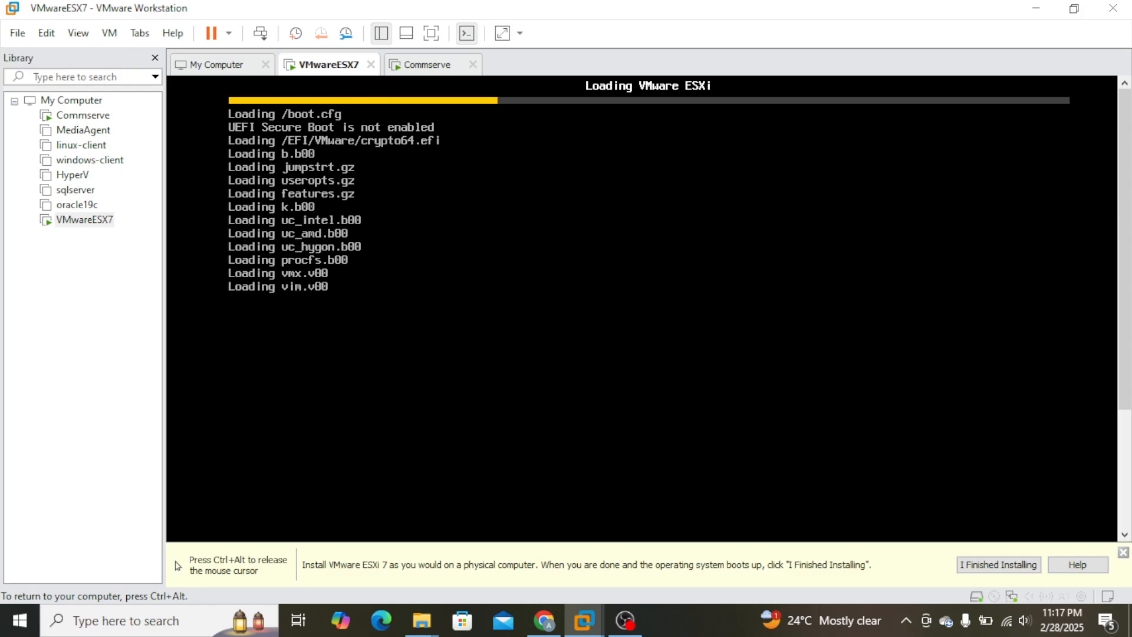
# Release the cursor from the rebooted ESXi console, switch to Chrome and open 192.168.0.225 in a new tab.
pyautogui.hotkey('ctrl', 'alt')
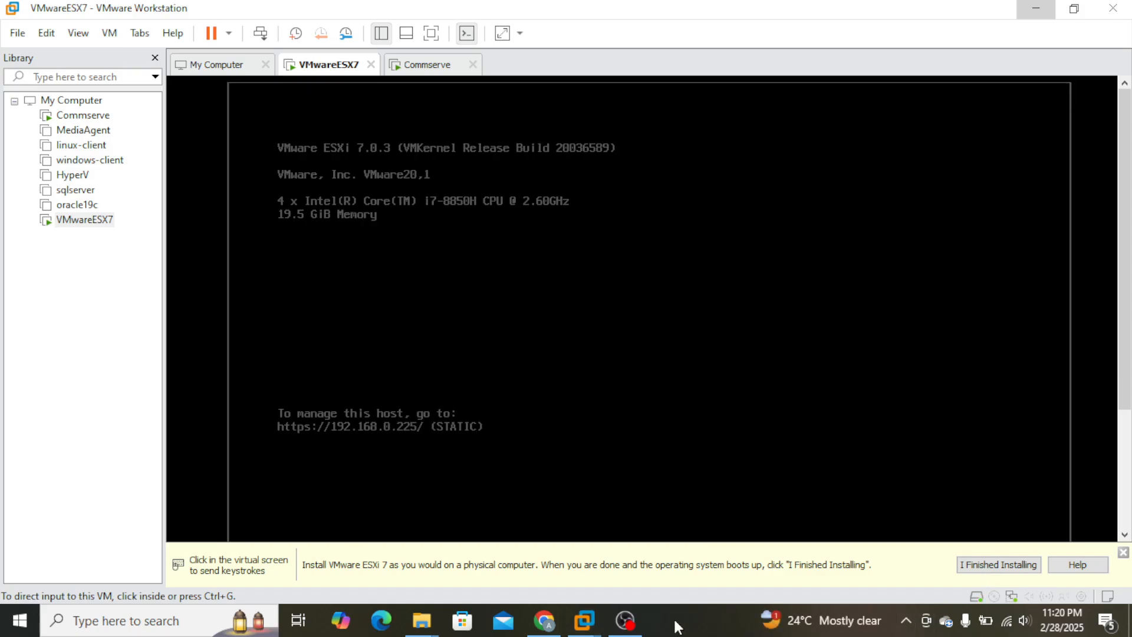
pyautogui.click(382, 351)
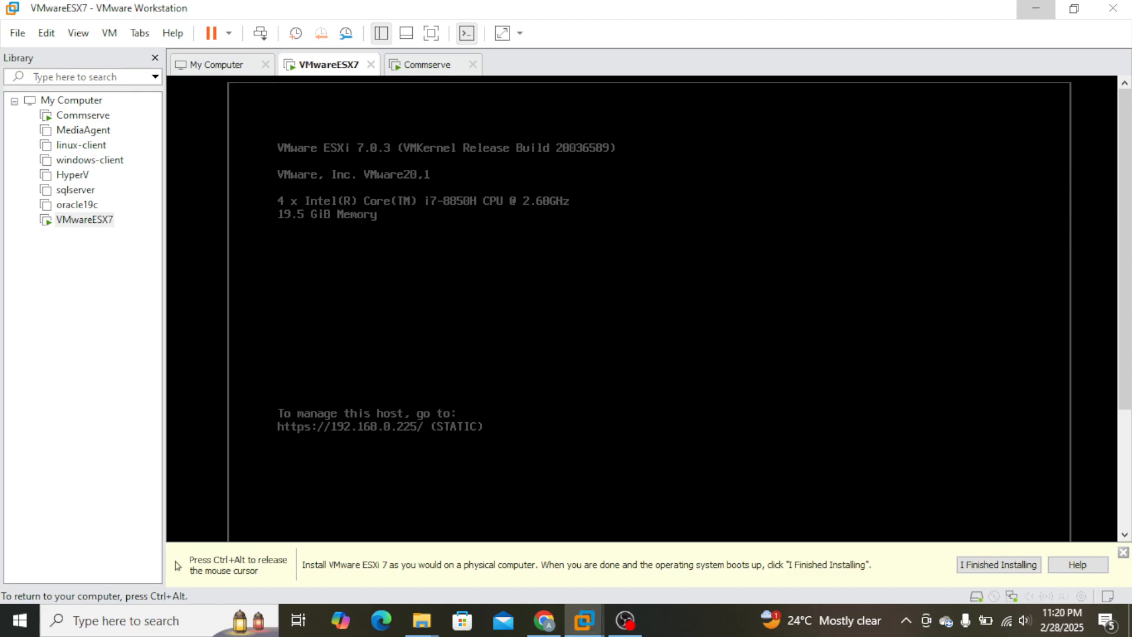
pyautogui.hotkey('ctrl', 'alt')
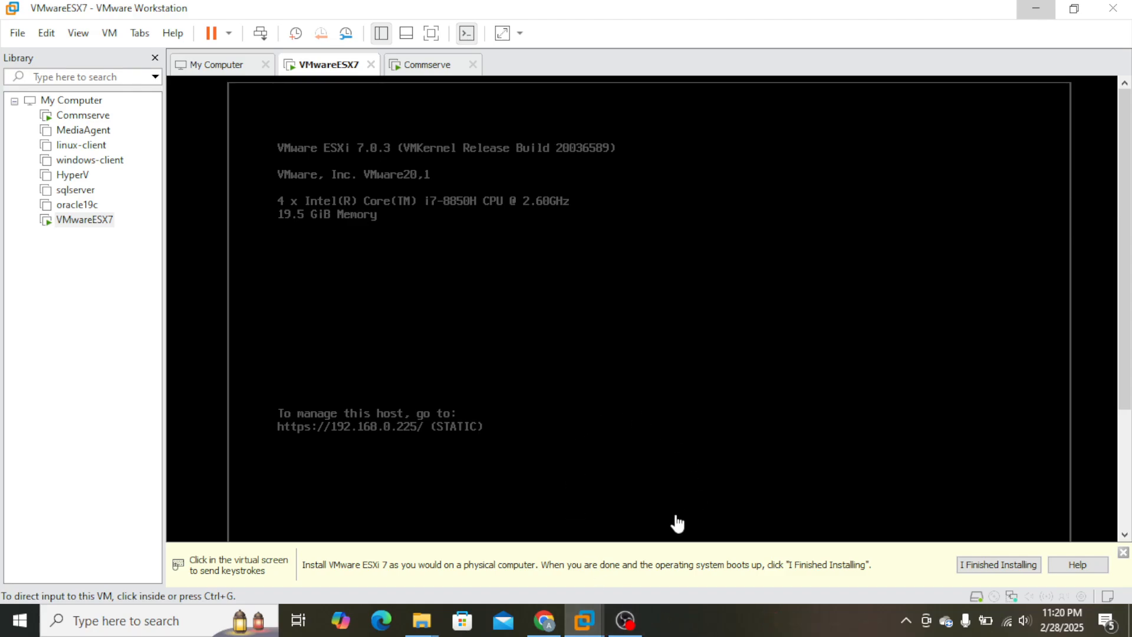
pyautogui.click(548, 621)
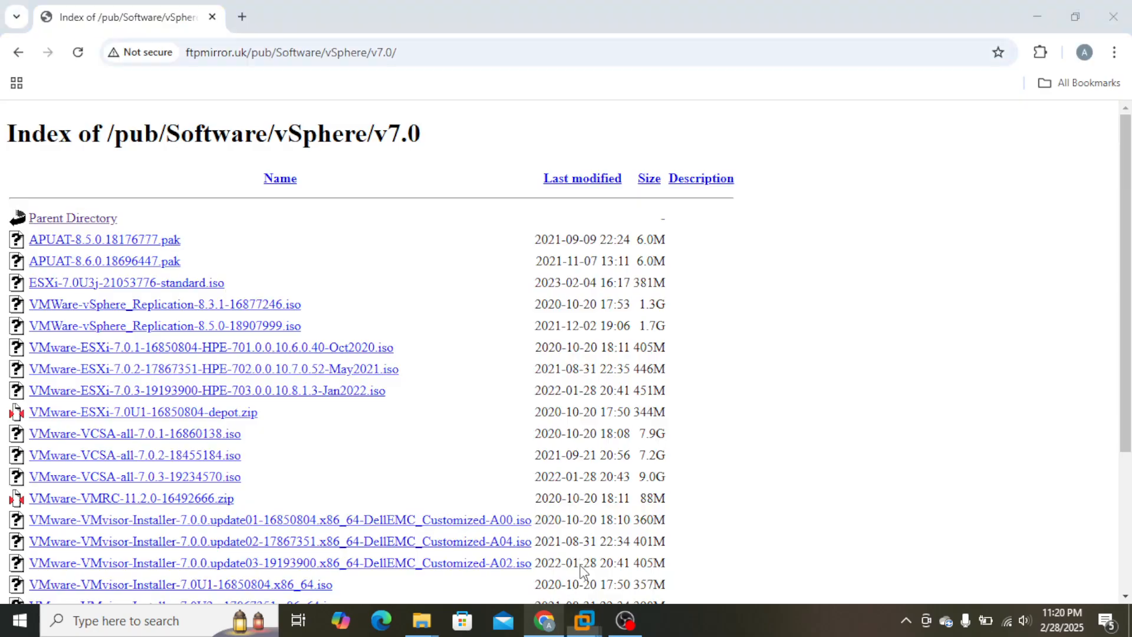
pyautogui.click(242, 19)
pyautogui.write('19')
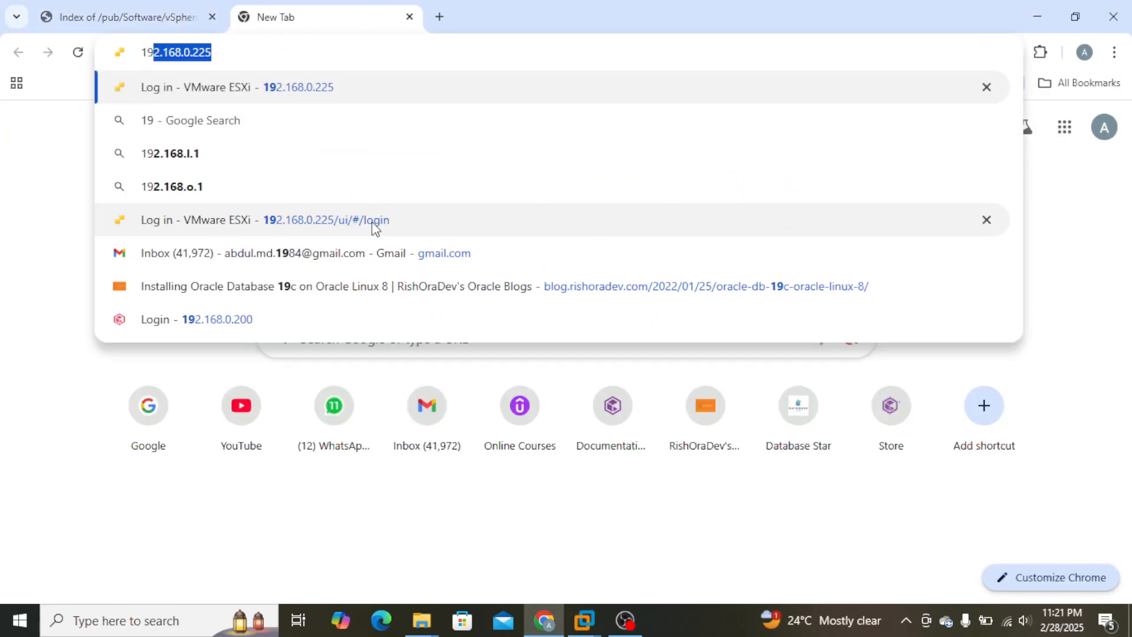
pyautogui.write('2.168.0.225')
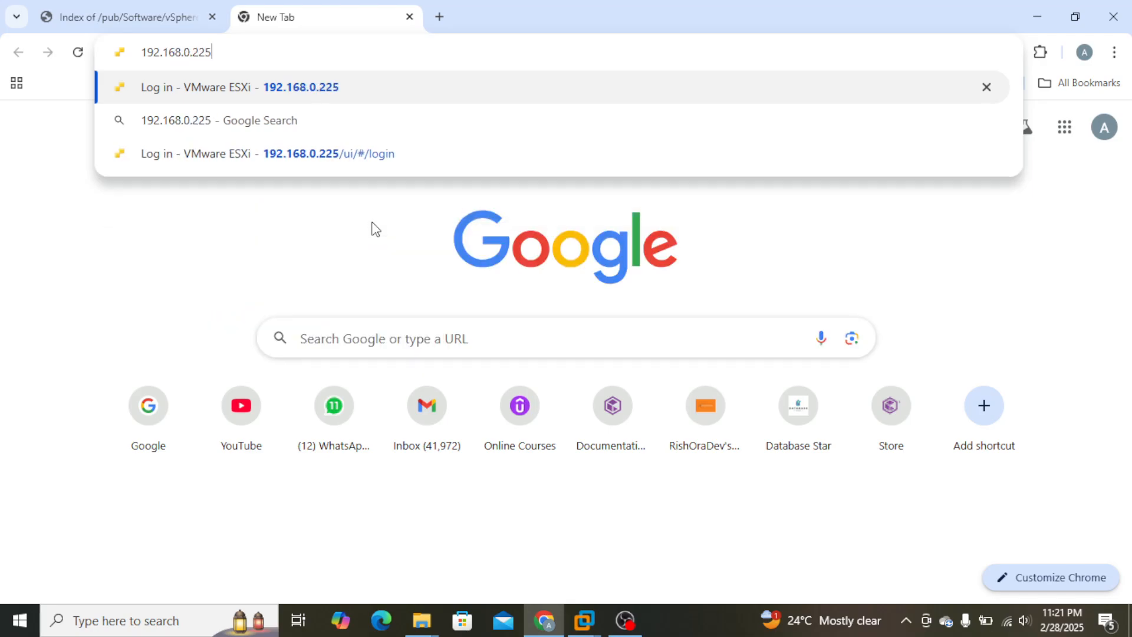
pyautogui.press('Return')
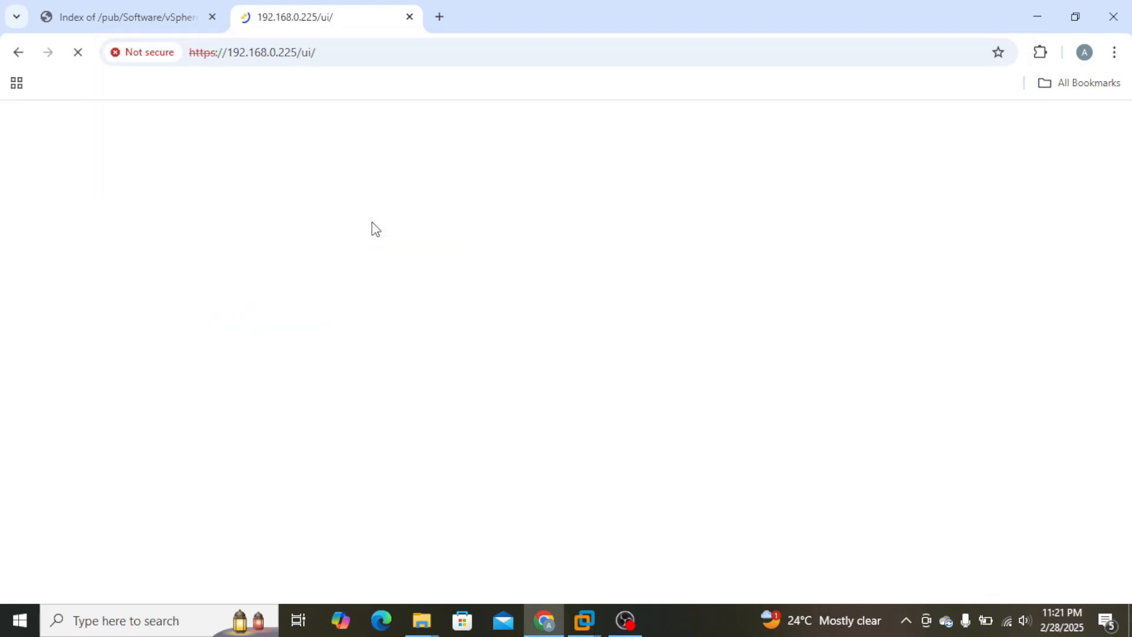
# Log in to the ESXi host client as root with the account password and opt out of the Customer Experience Improvement Program.
pyautogui.click(143, 385)
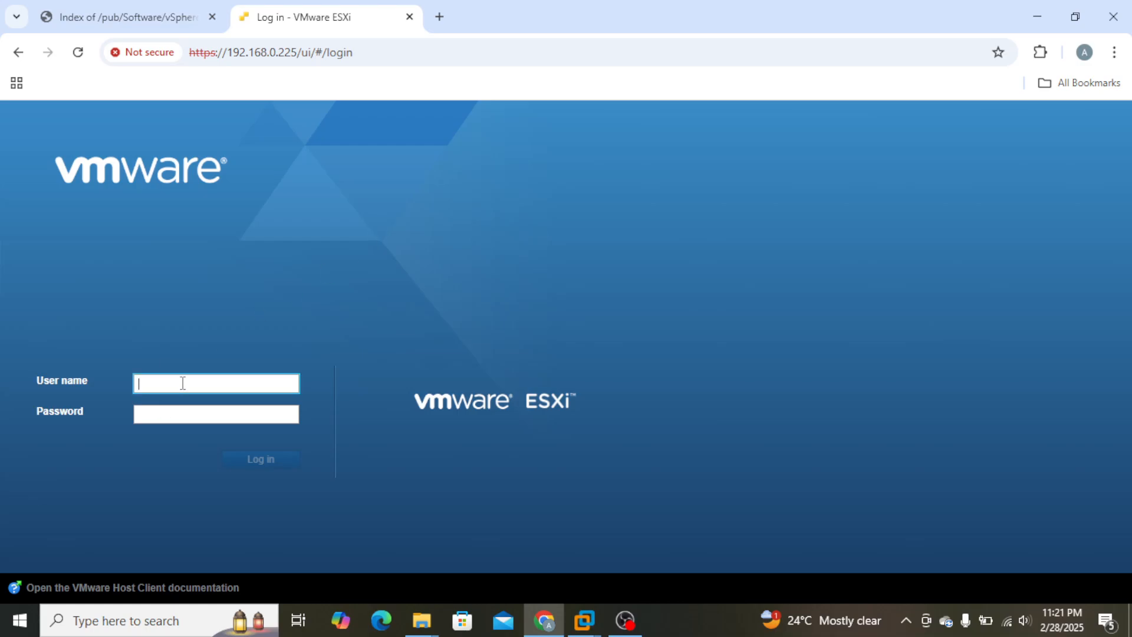
pyautogui.write('root')
pyautogui.press('Tab')
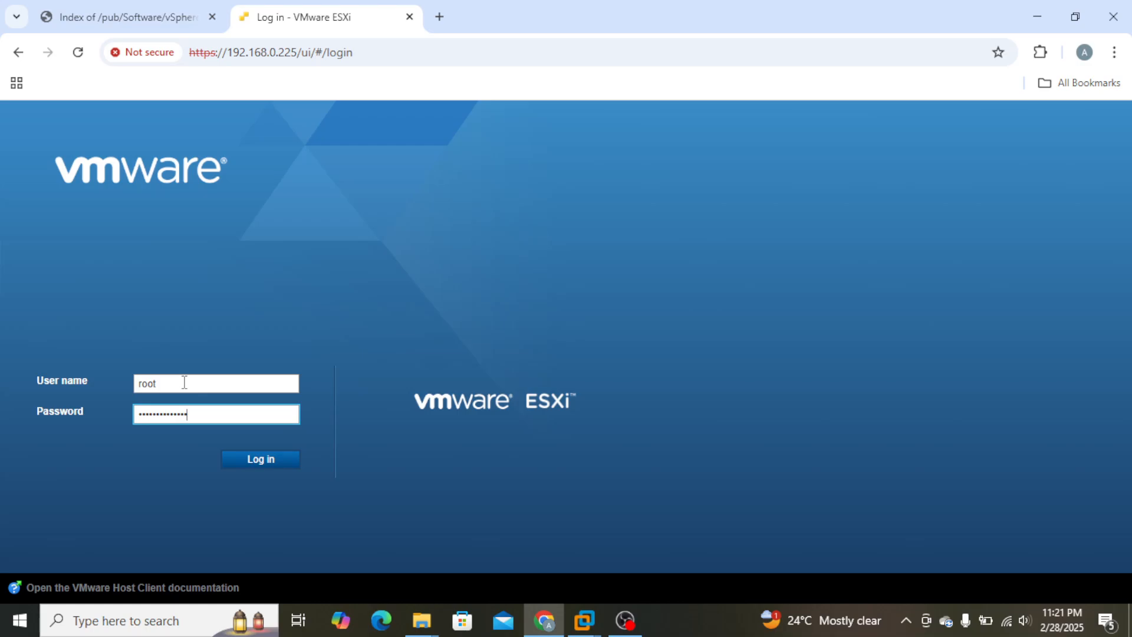
pyautogui.press('Return')
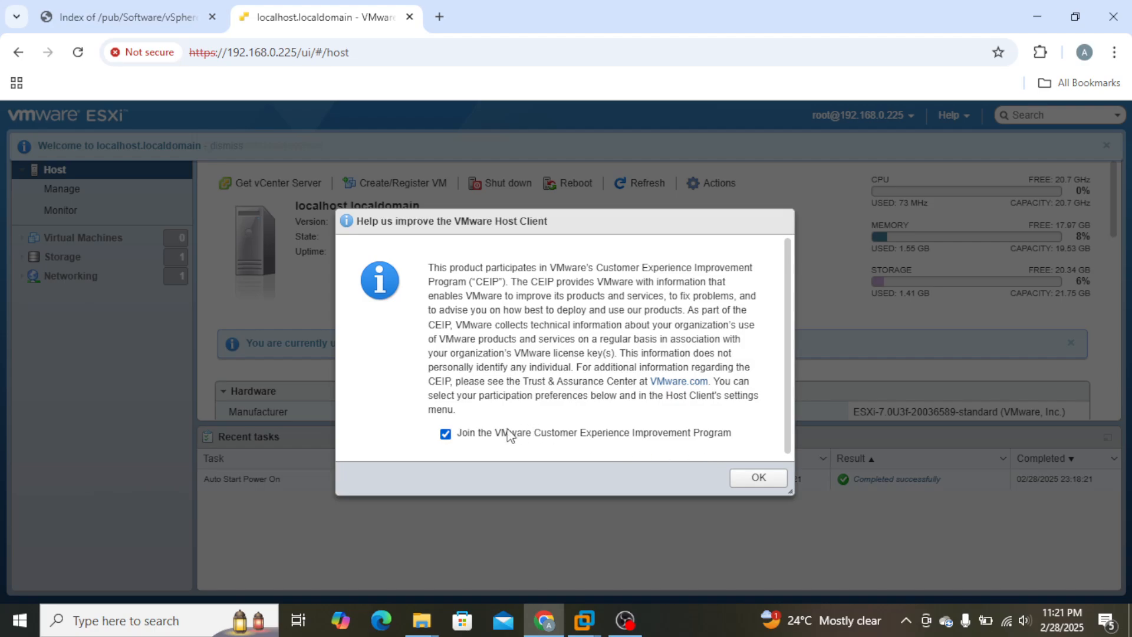
pyautogui.click(447, 435)
pyautogui.click(761, 478)
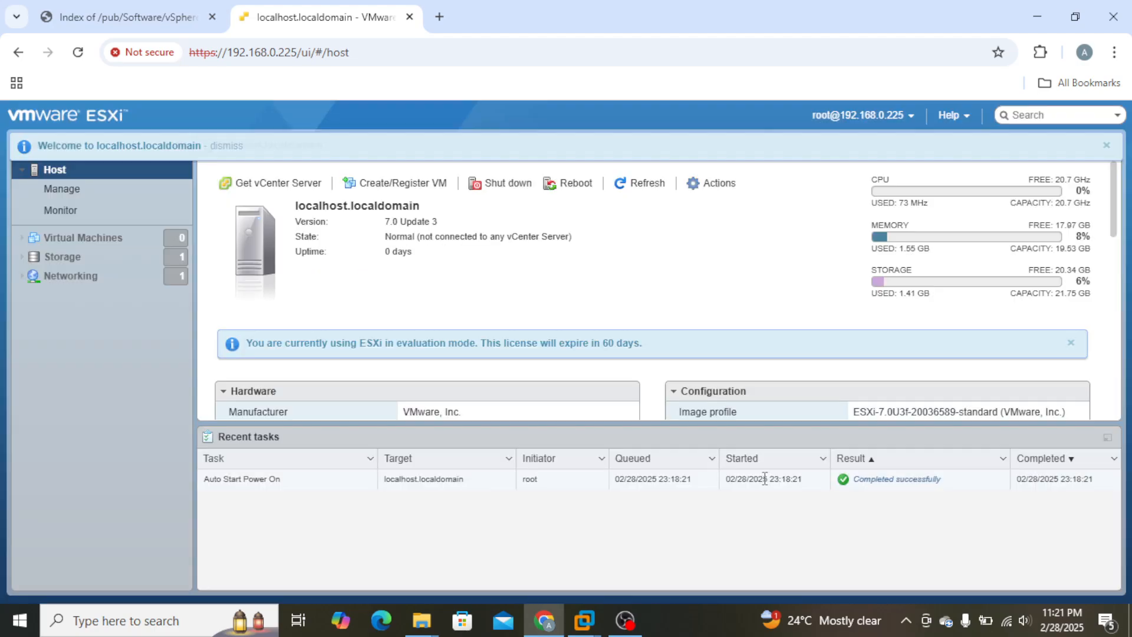
# Examine the host's virtual machines, networking port groups, and storage datastores, devices and adapters.
pyautogui.click(87, 236)
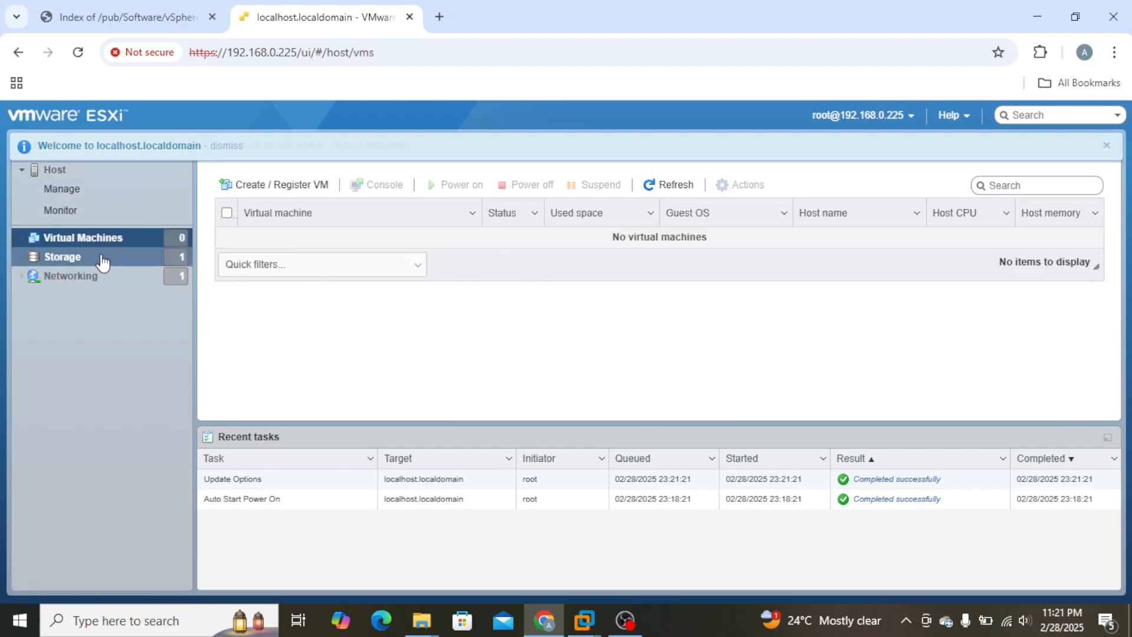
pyautogui.click(72, 258)
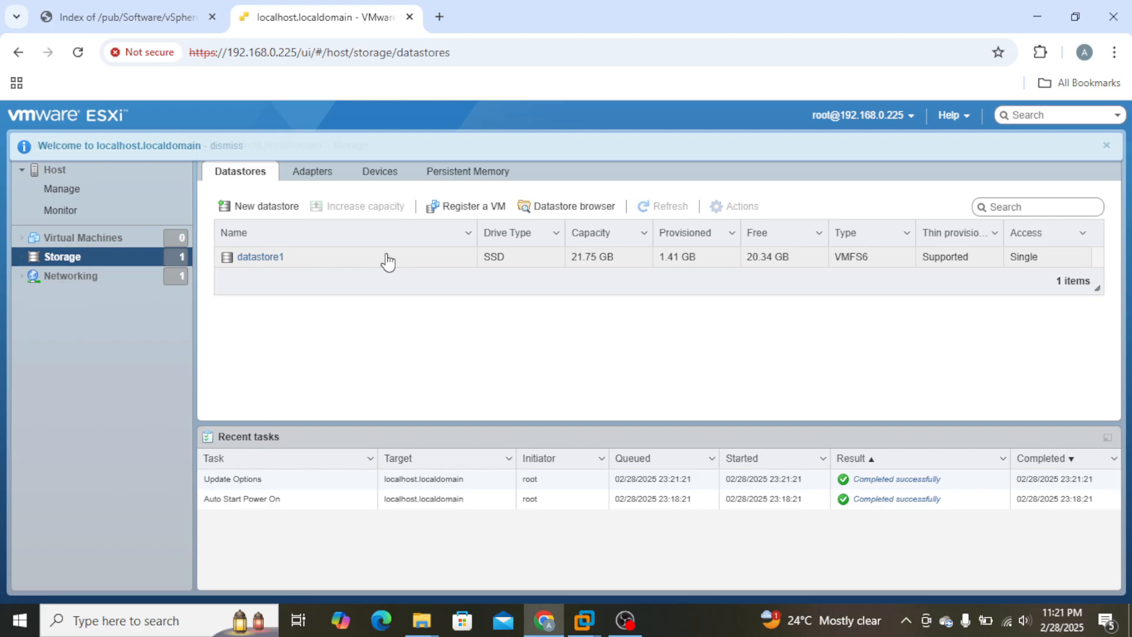
pyautogui.click(383, 176)
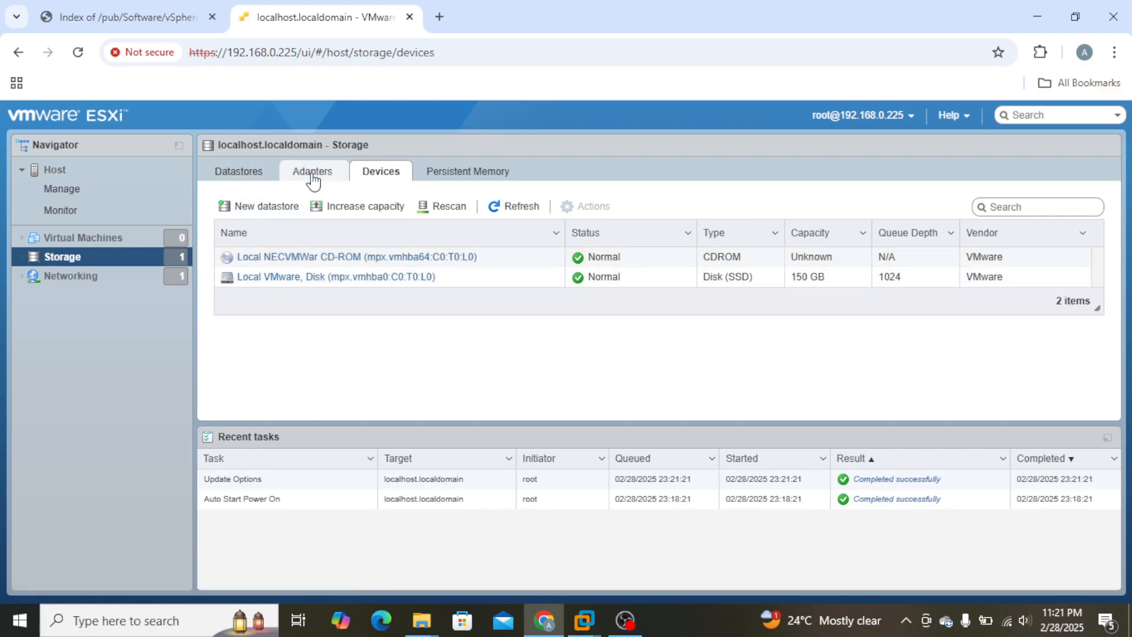
pyautogui.click(80, 282)
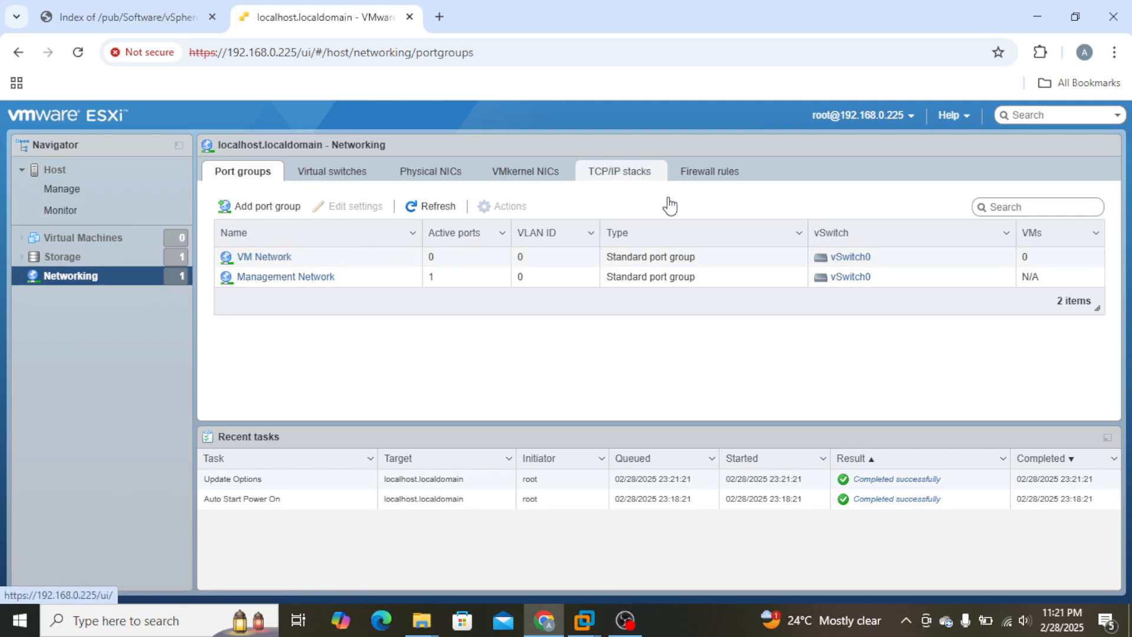
pyautogui.click(82, 259)
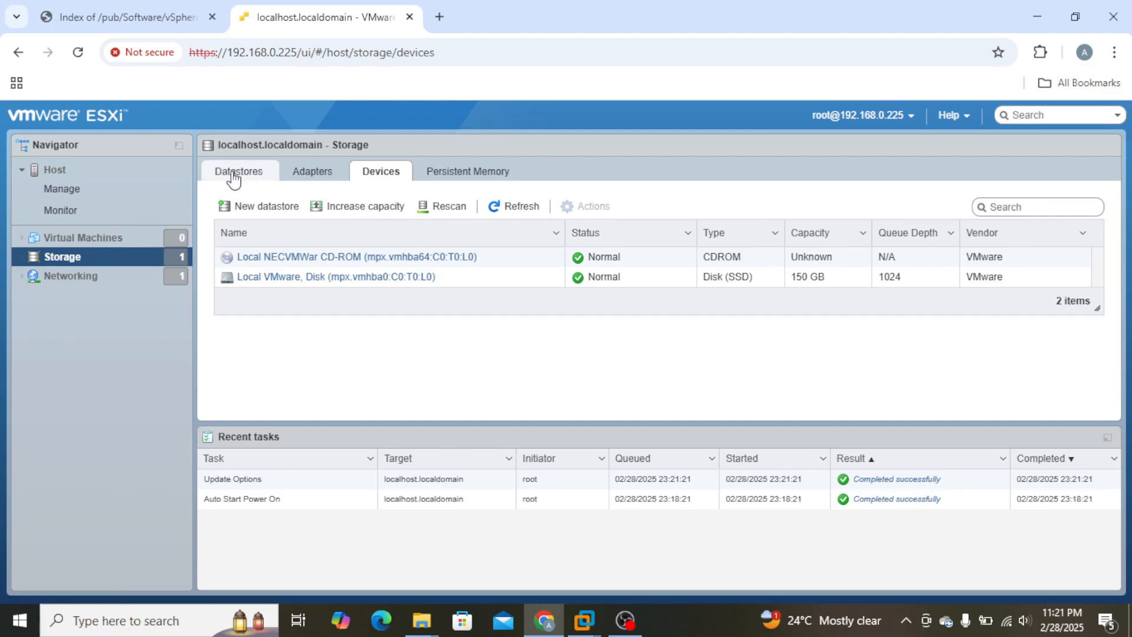
pyautogui.click(235, 176)
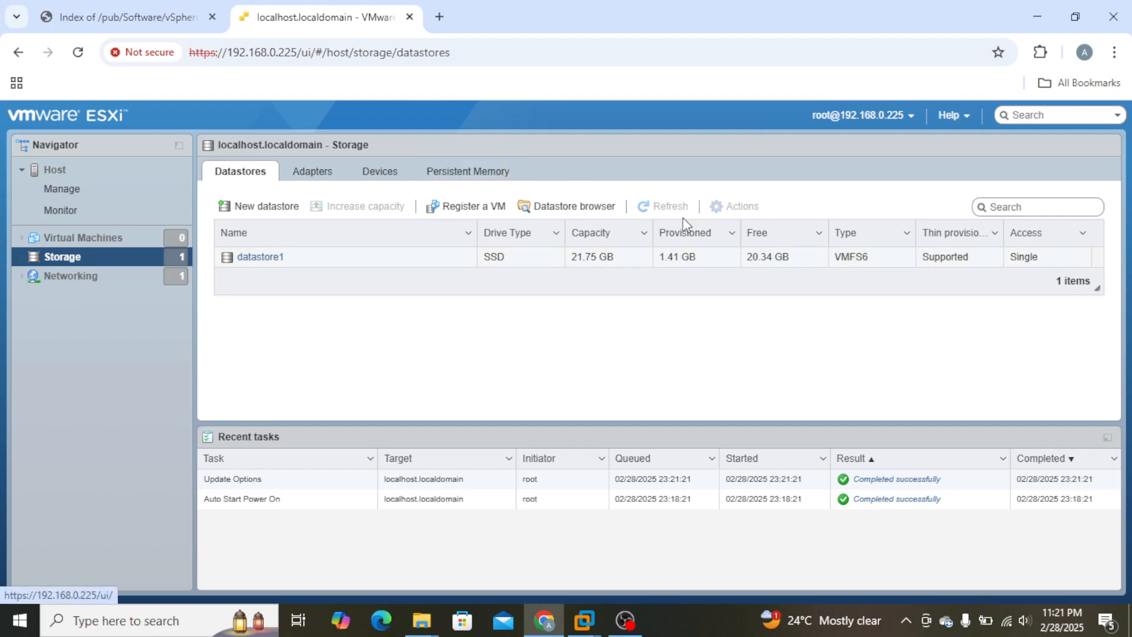
pyautogui.click(387, 173)
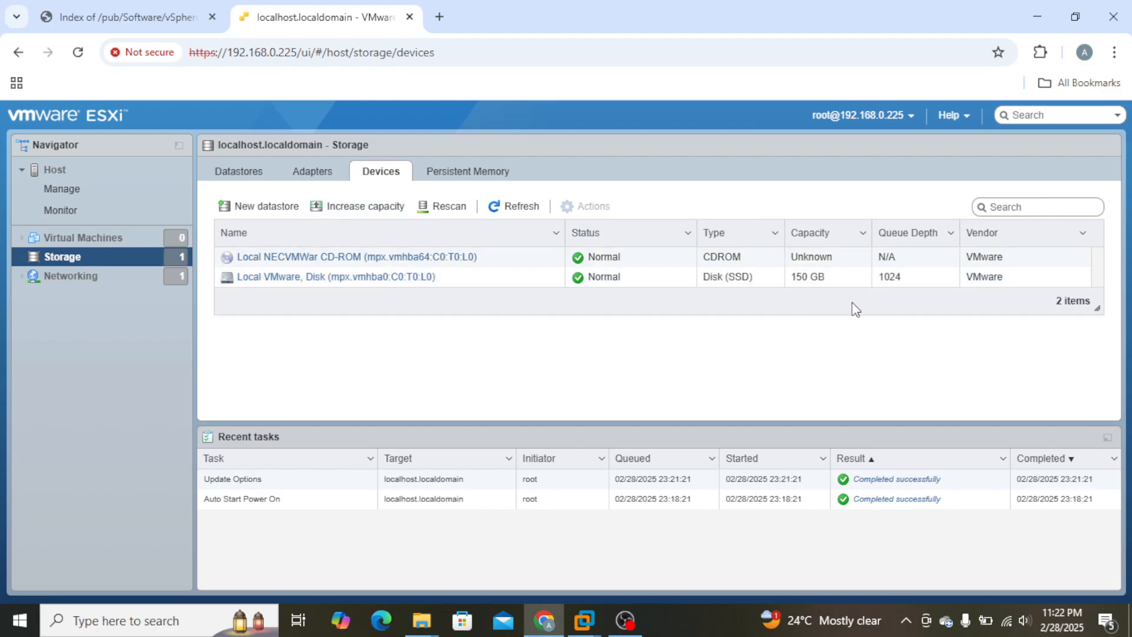
pyautogui.click(308, 175)
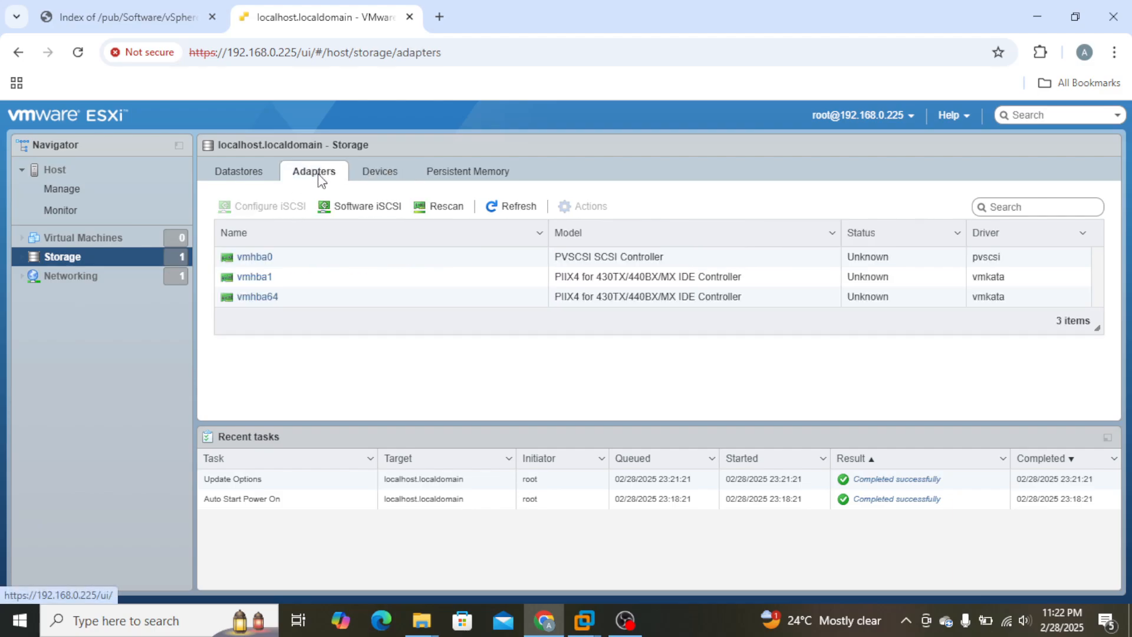
pyautogui.click(248, 177)
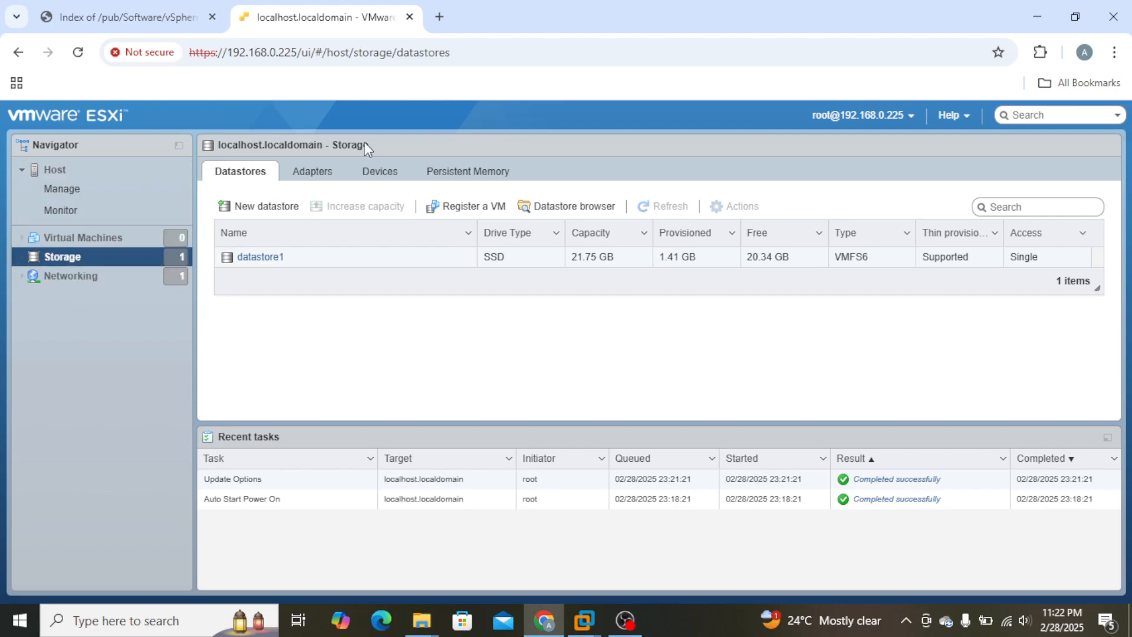
# Switch to VMware Workstation and shut down the VMwareESX7 guest, confirming the shutdown and releasing the cursor from its console.
pyautogui.moveTo(590, 624)
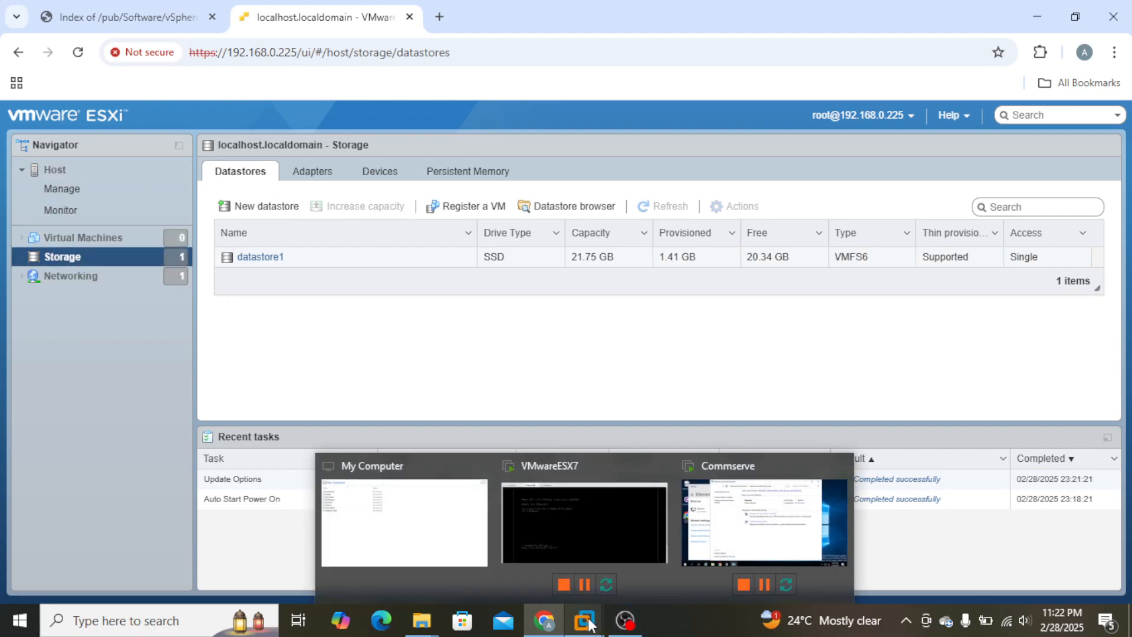
pyautogui.click(575, 522)
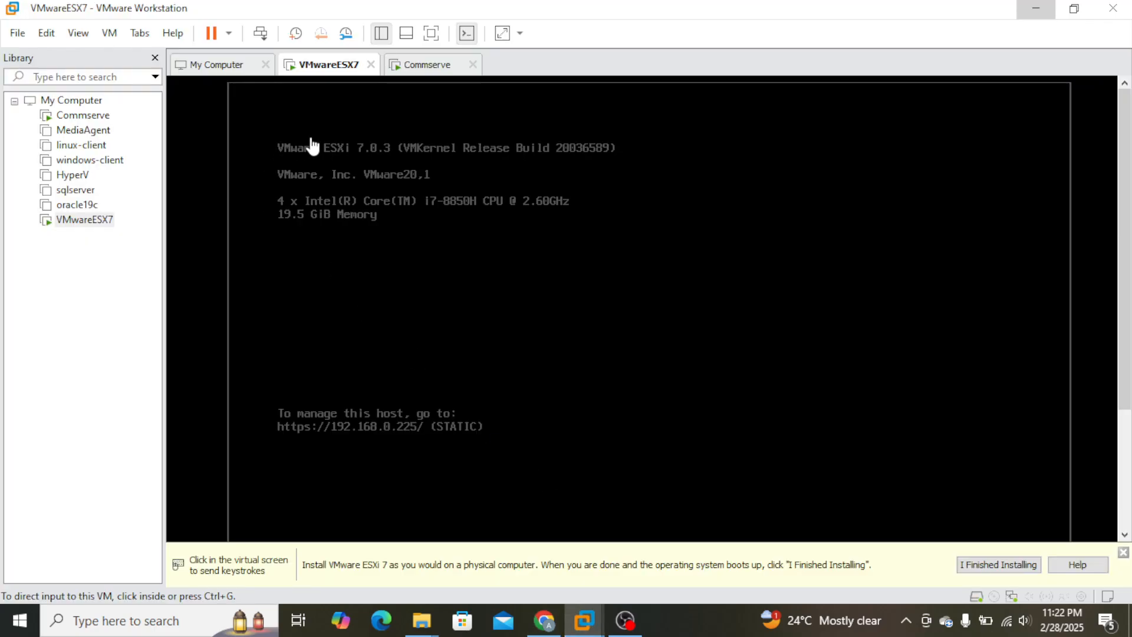
pyautogui.rightClick(92, 223)
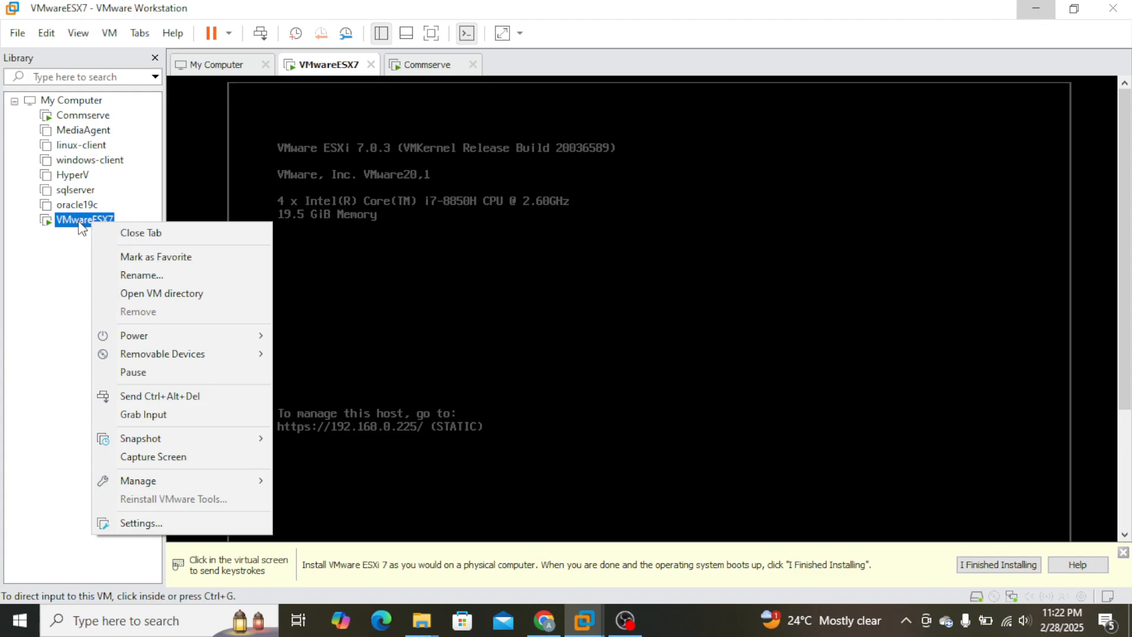
pyautogui.click(84, 224)
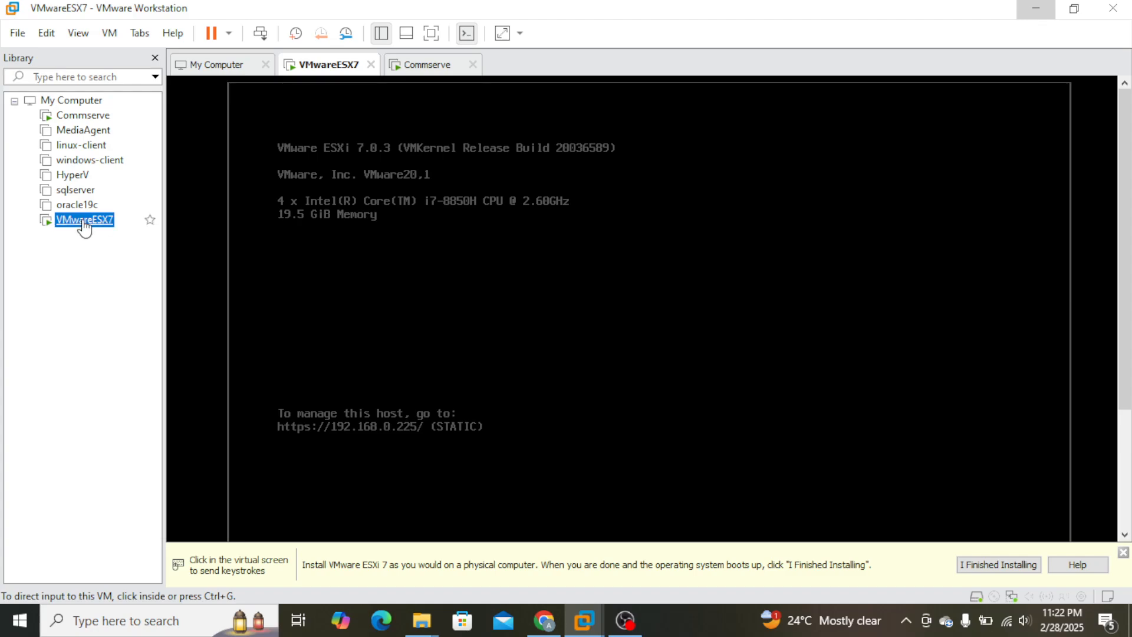
pyautogui.rightClick(84, 223)
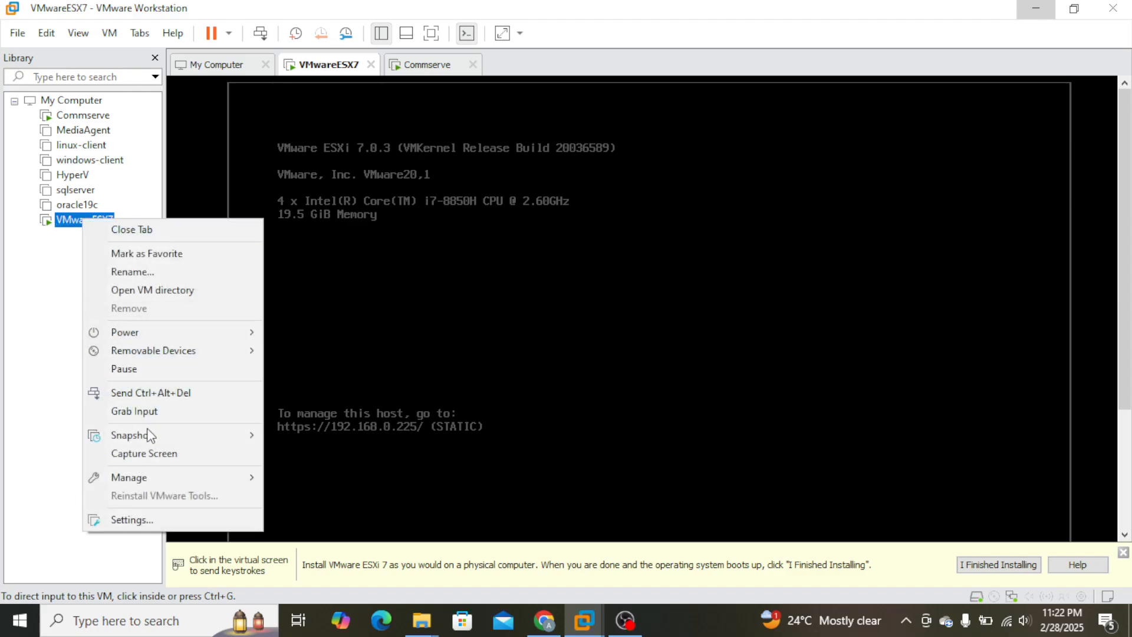
pyautogui.moveTo(241, 330)
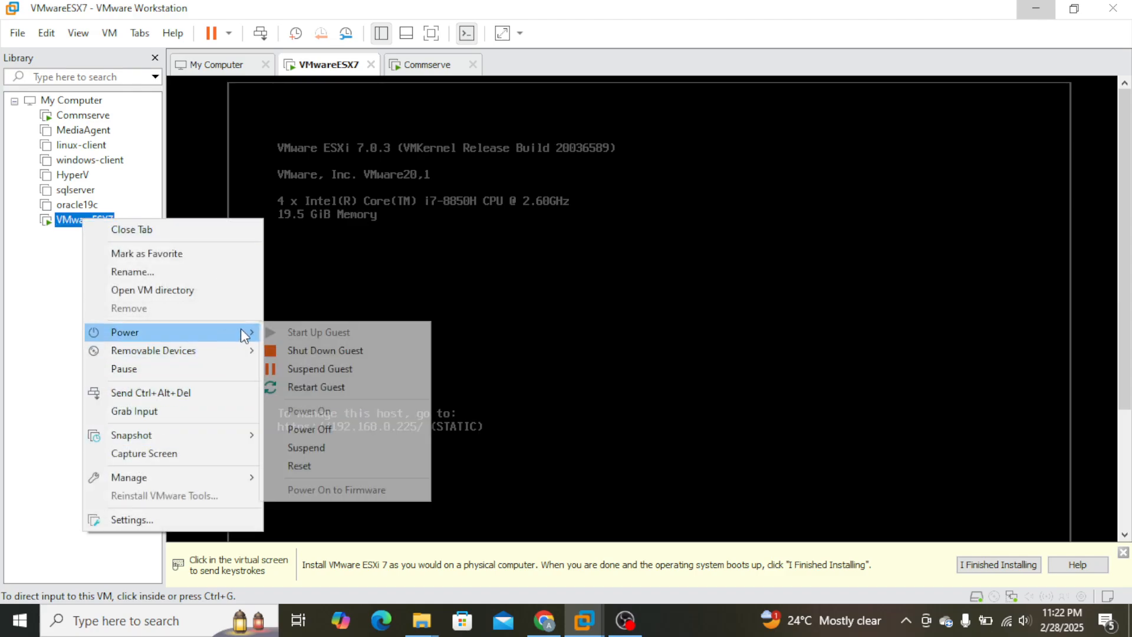
pyautogui.click(359, 351)
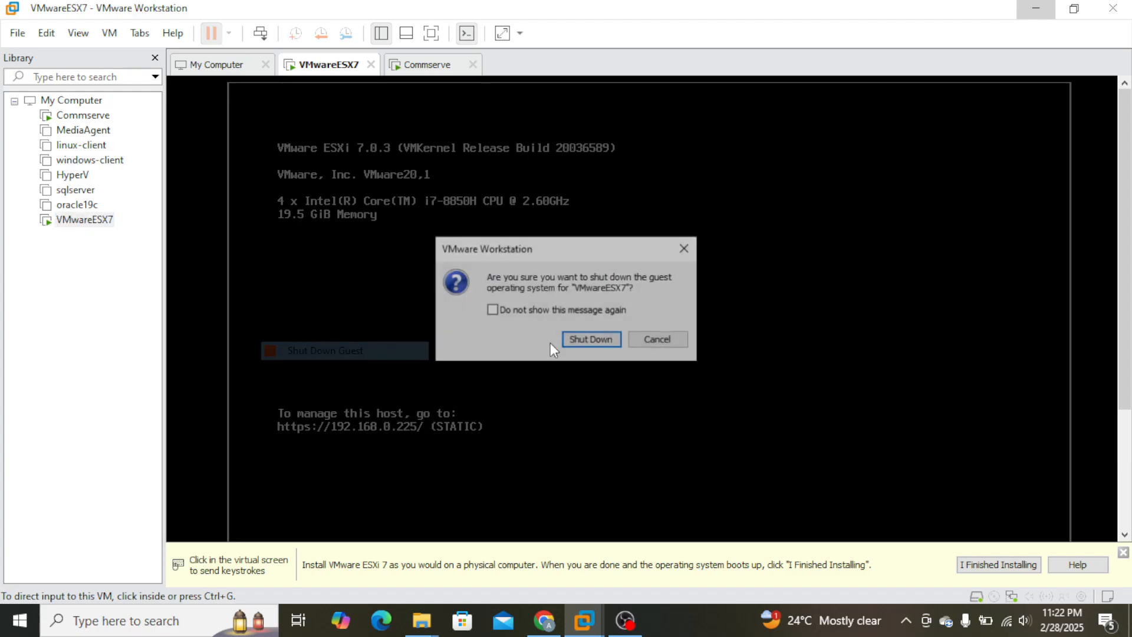
pyautogui.click(592, 340)
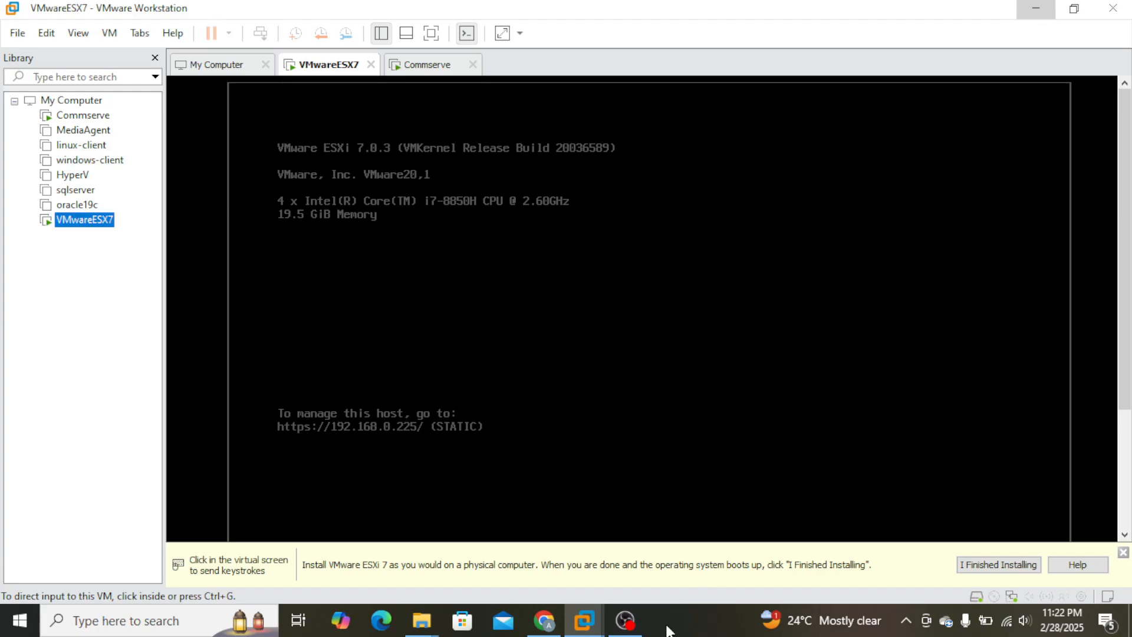
pyautogui.click(475, 290)
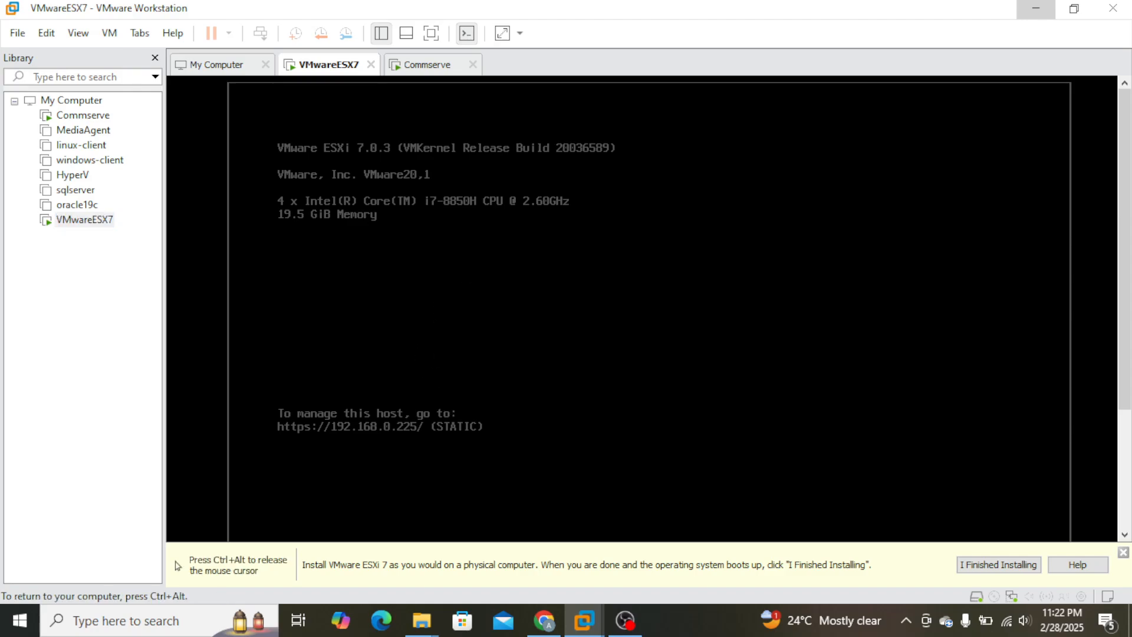
pyautogui.hotkey('ctrl', 'alt')
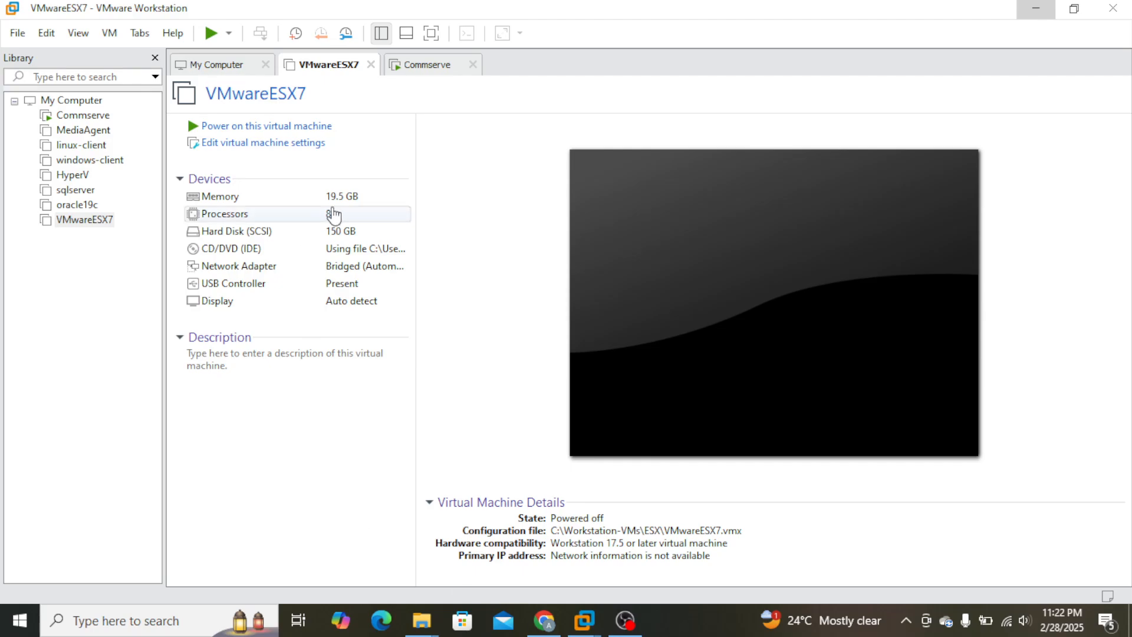
# Open the VMwareESX7 virtual machine settings and compact its 150 GB SCSI hard disk.
pyautogui.click(307, 142)
pyautogui.press('Down')
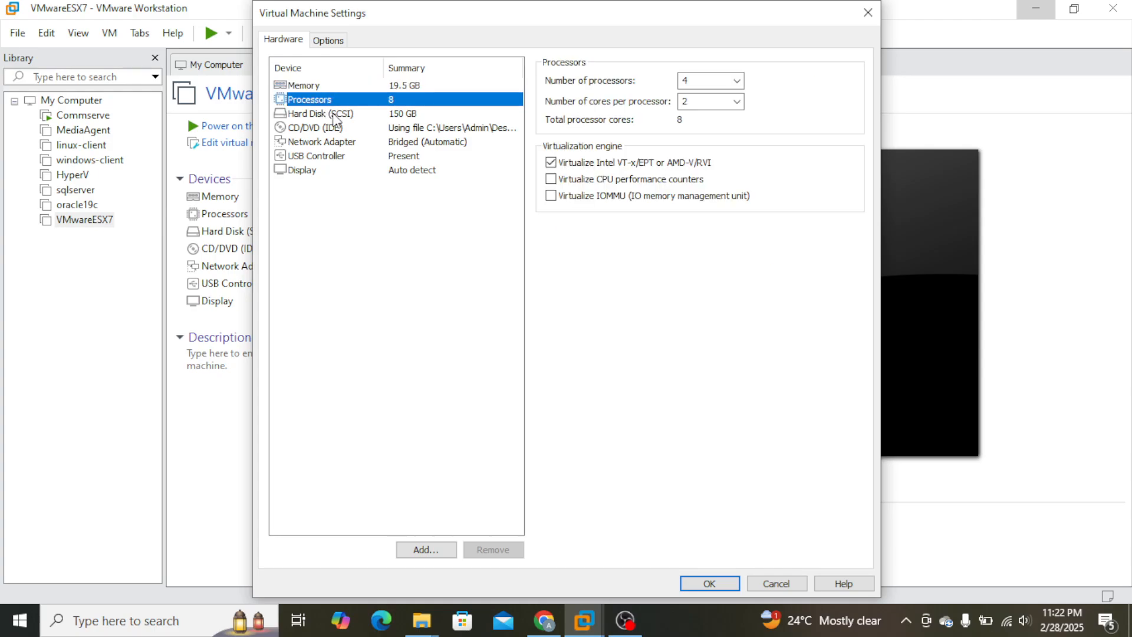
pyautogui.press('Down')
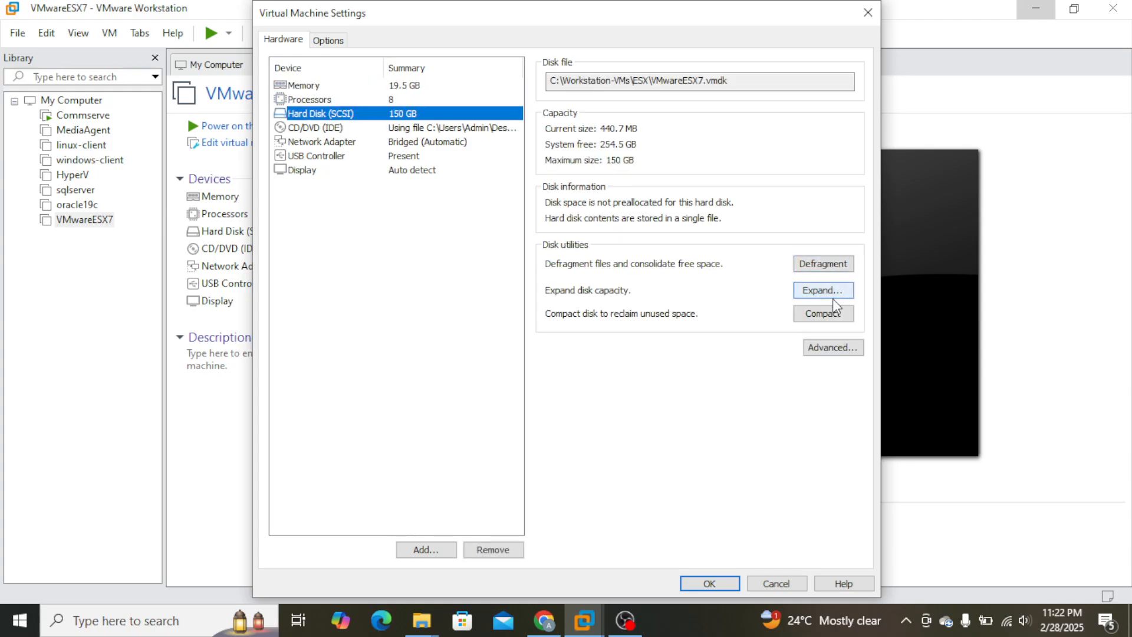
pyautogui.click(834, 317)
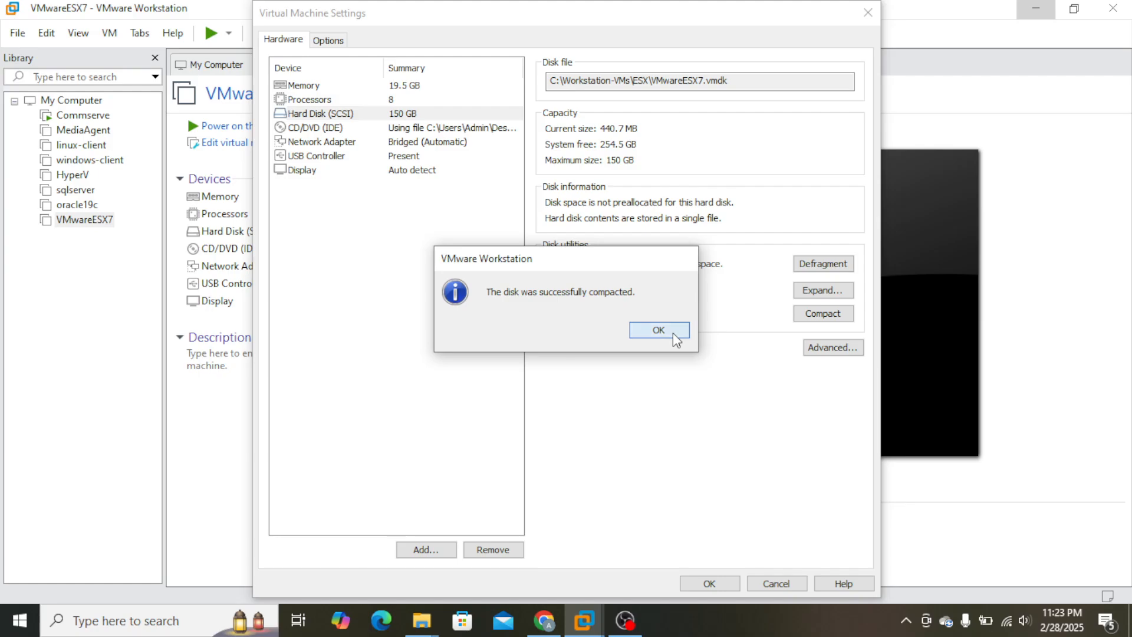
pyautogui.click(675, 336)
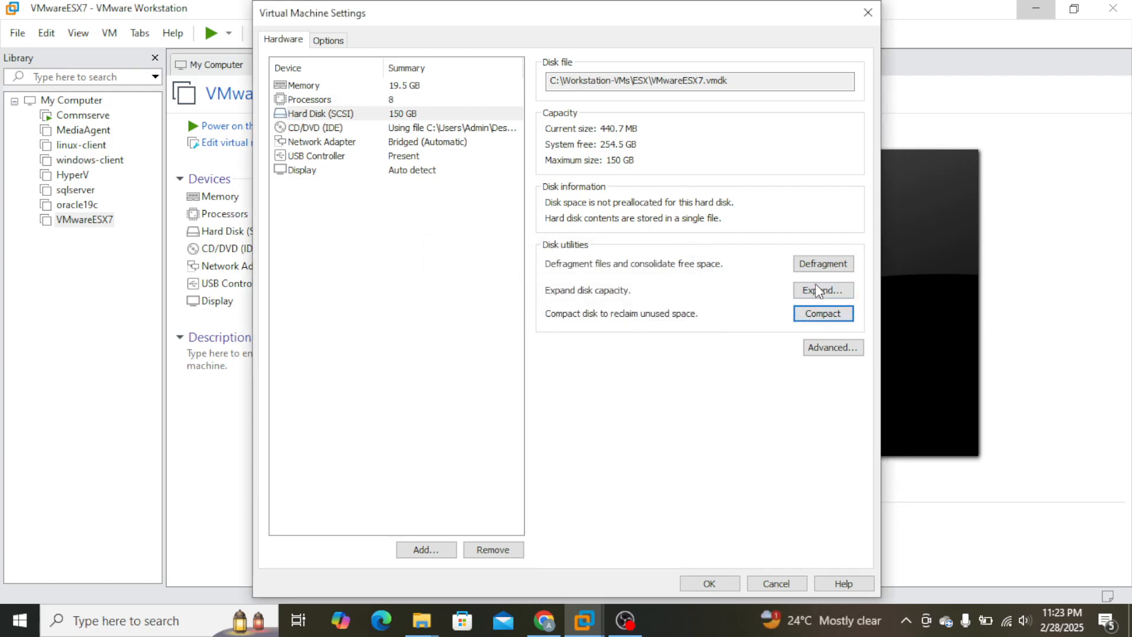
pyautogui.click(826, 292)
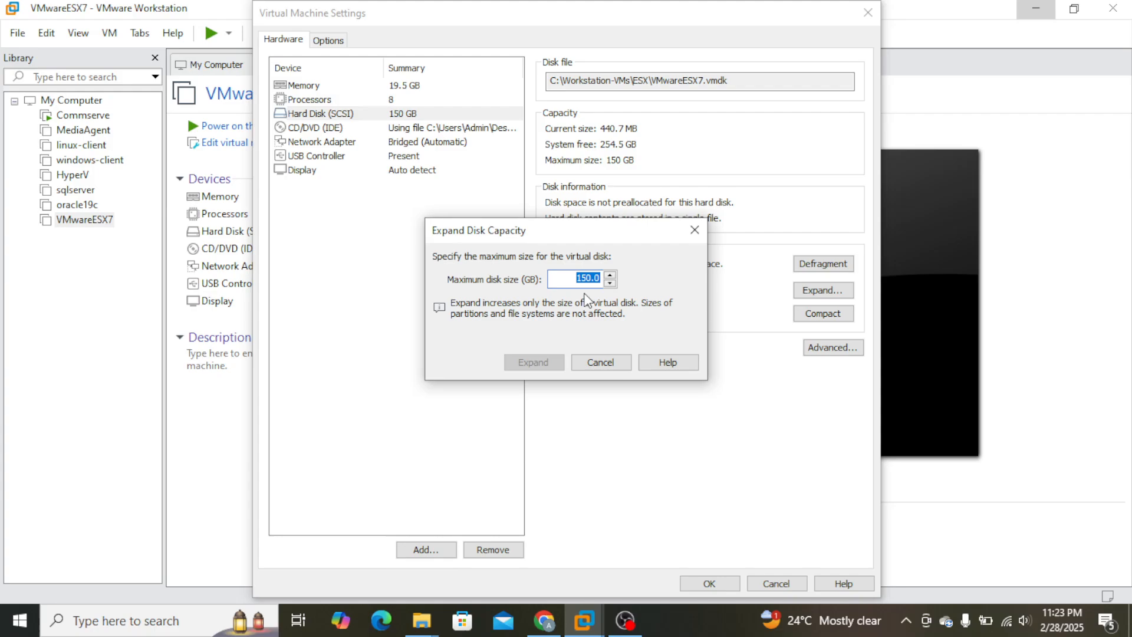
pyautogui.write('50')
pyautogui.click(694, 232)
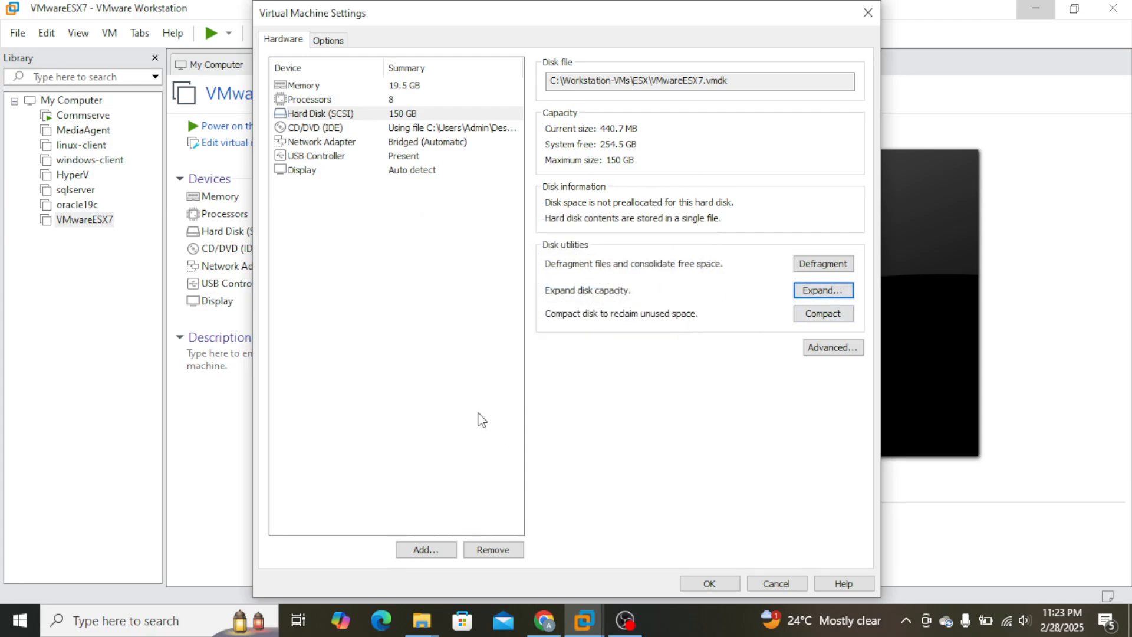
pyautogui.click(411, 117)
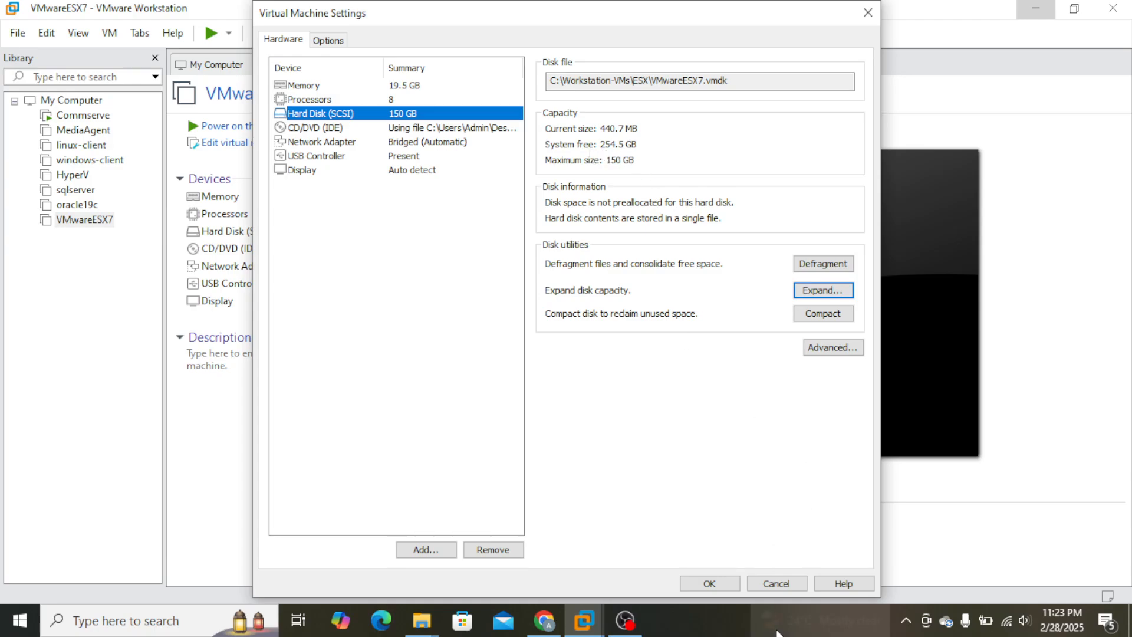
pyautogui.click(686, 624)
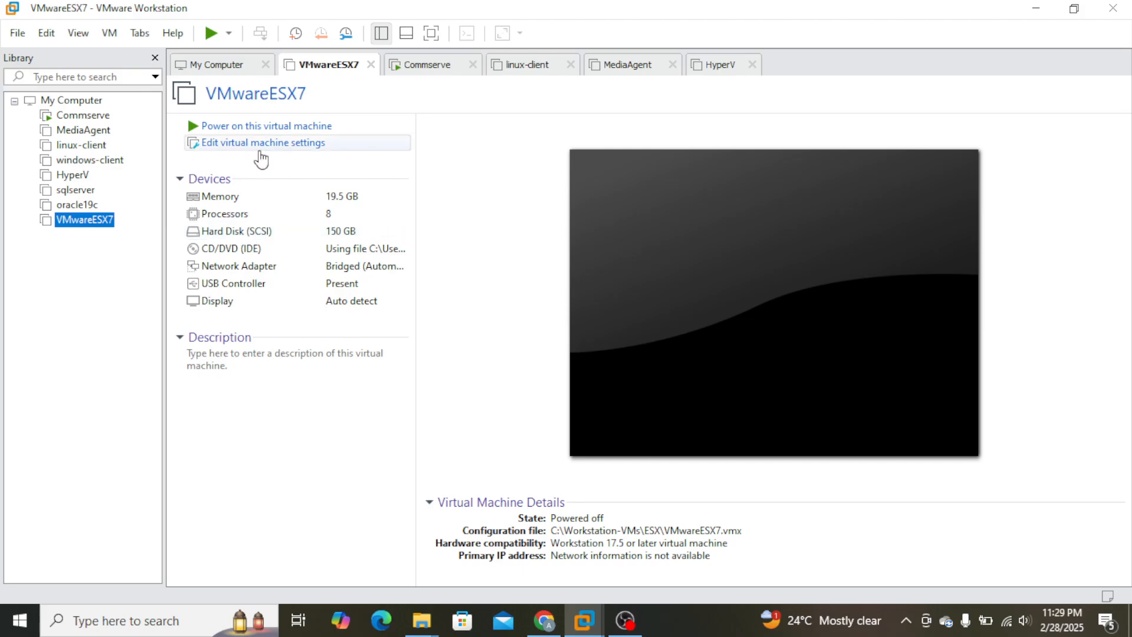
# In the VMwareESX7 settings, start adding another hard disk, using the SCSI type and a new virtual disk.
pyautogui.click(263, 144)
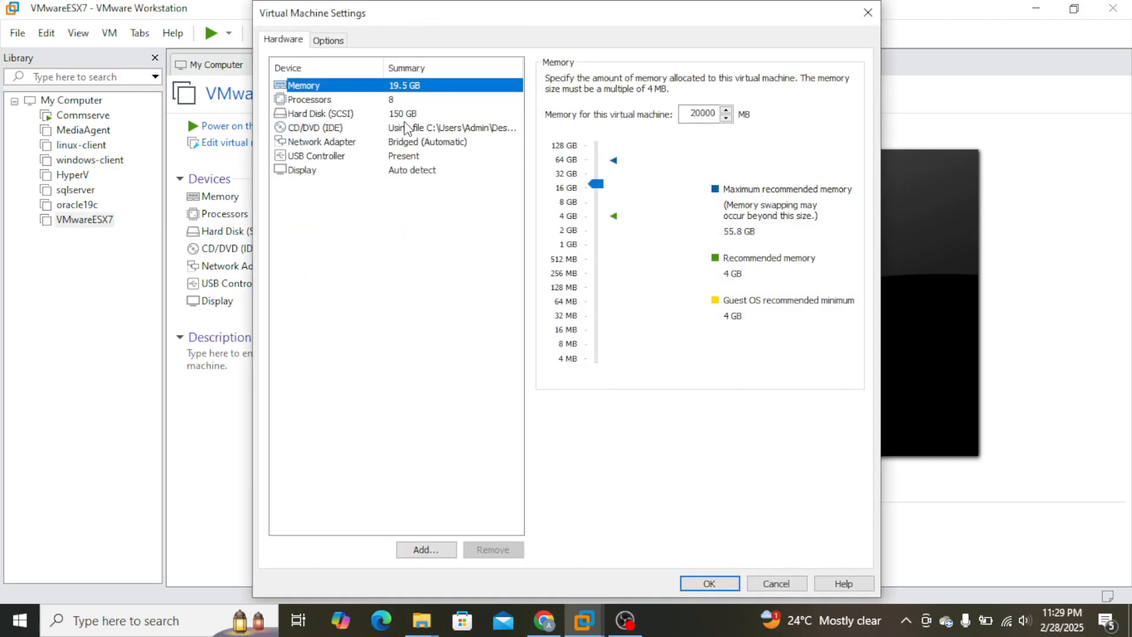
pyautogui.click(329, 114)
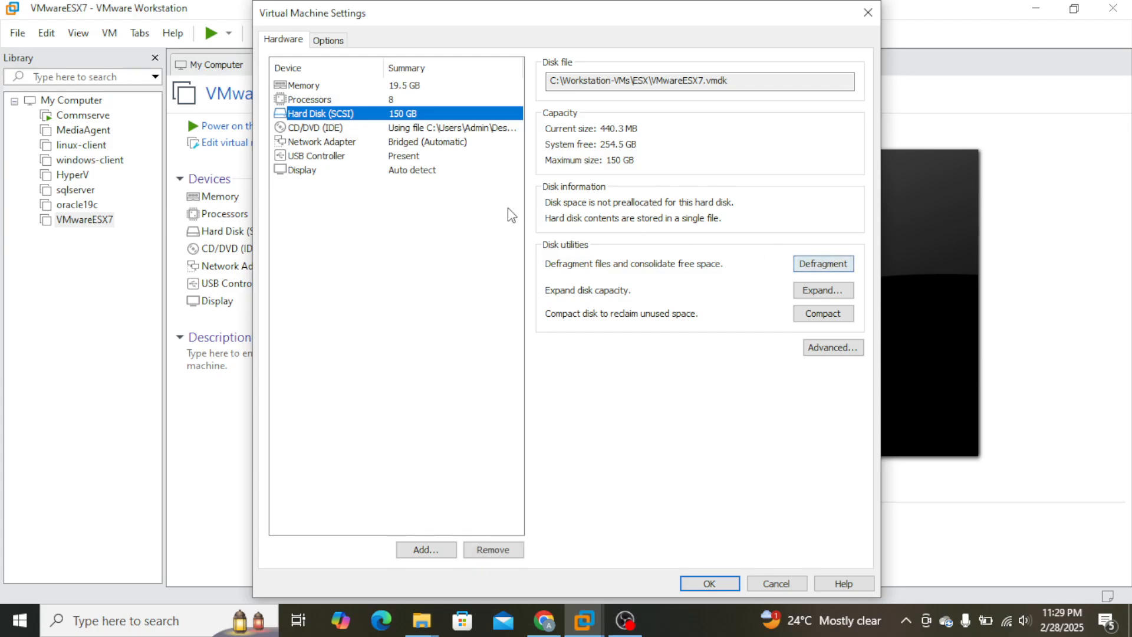
pyautogui.click(435, 550)
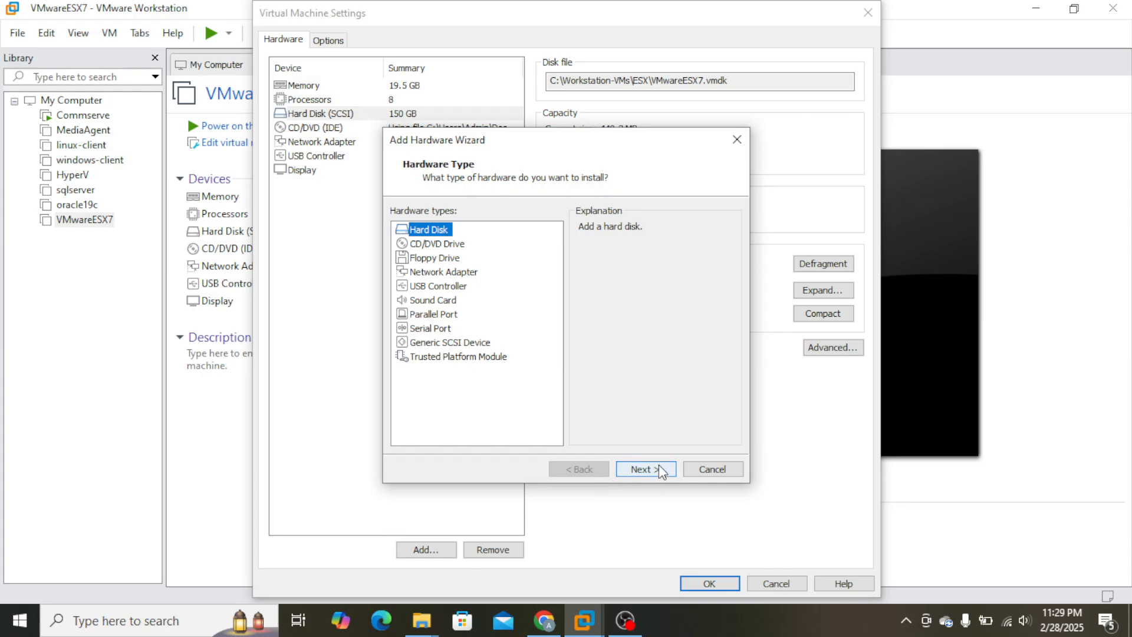
pyautogui.click(640, 469)
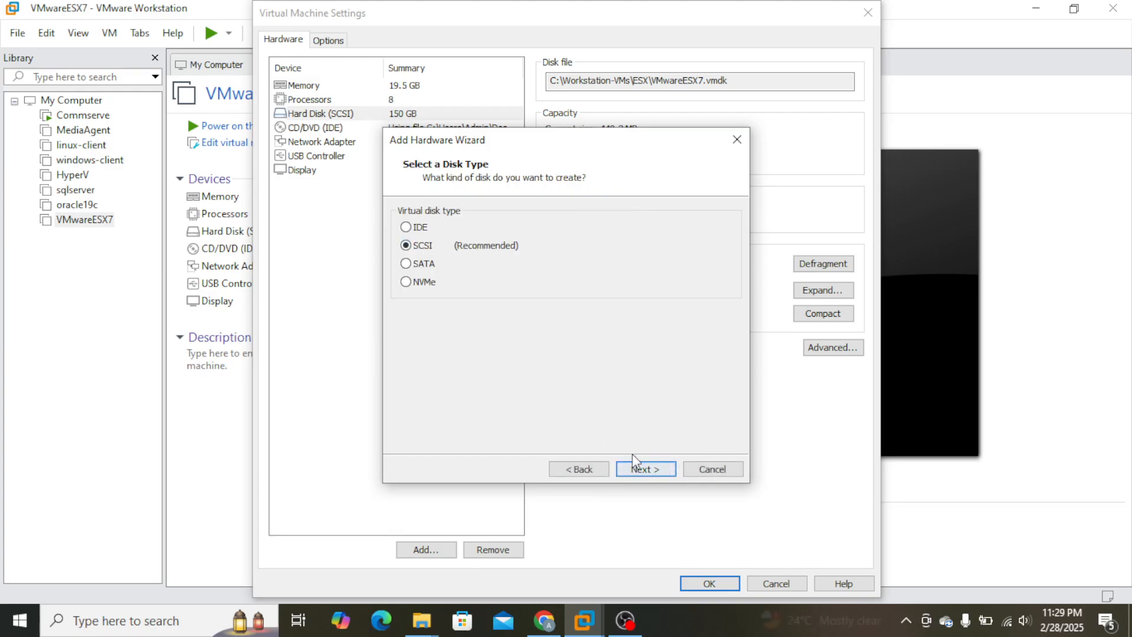
pyautogui.click(650, 469)
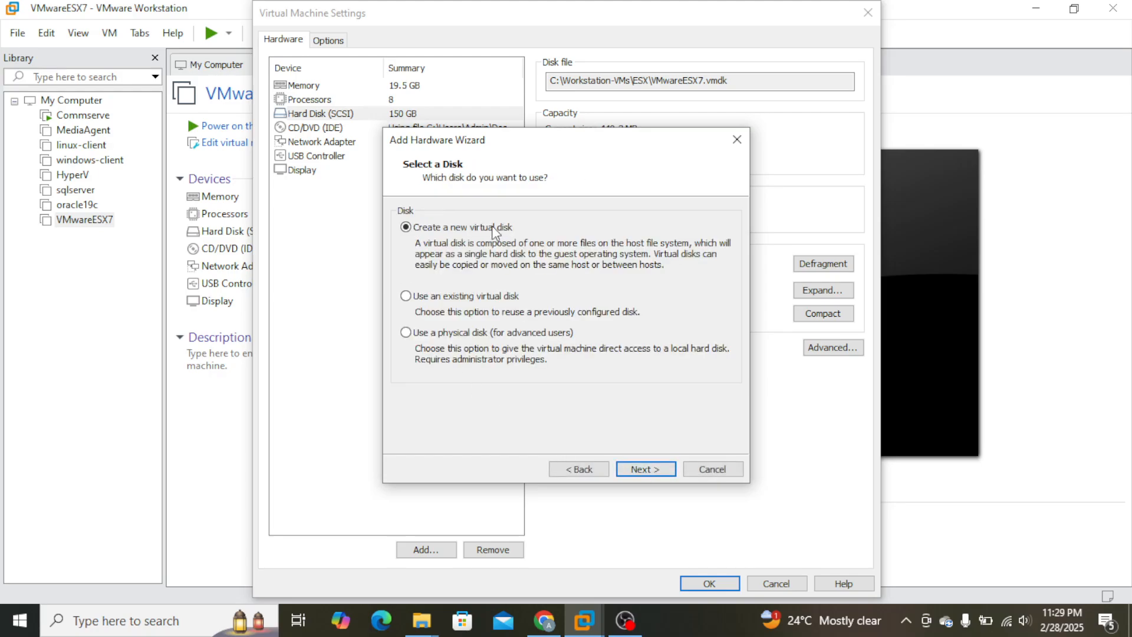
pyautogui.click(663, 470)
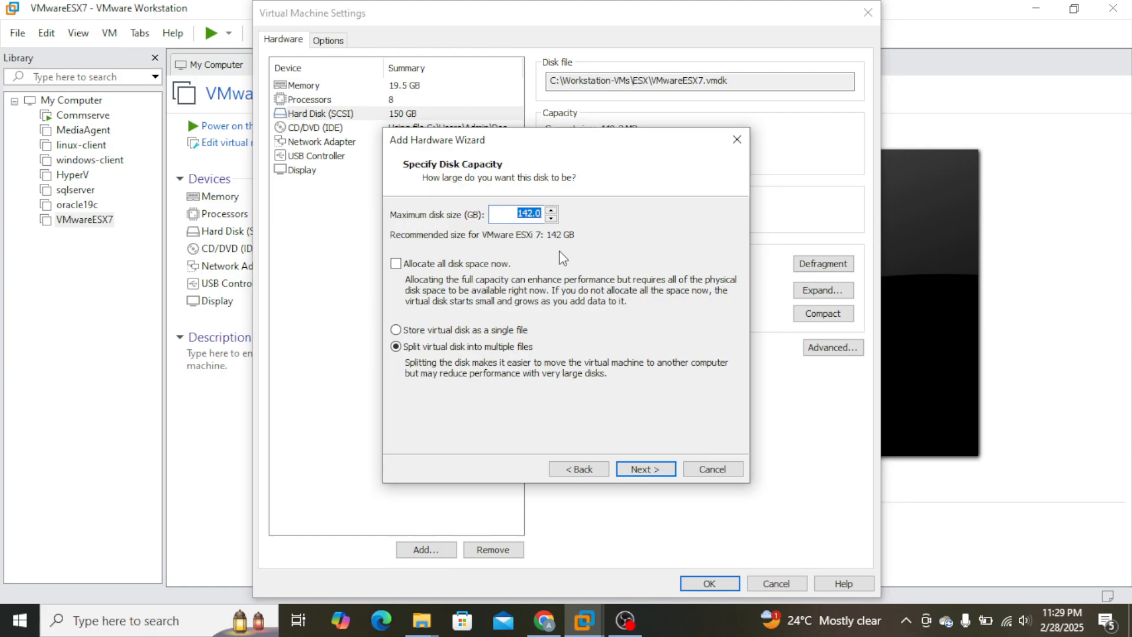
# Set the new disk's maximum size to 50 GB, store it as a single file, and finish adding it with the default file name.
pyautogui.press('XF86AudioLowerVolume')
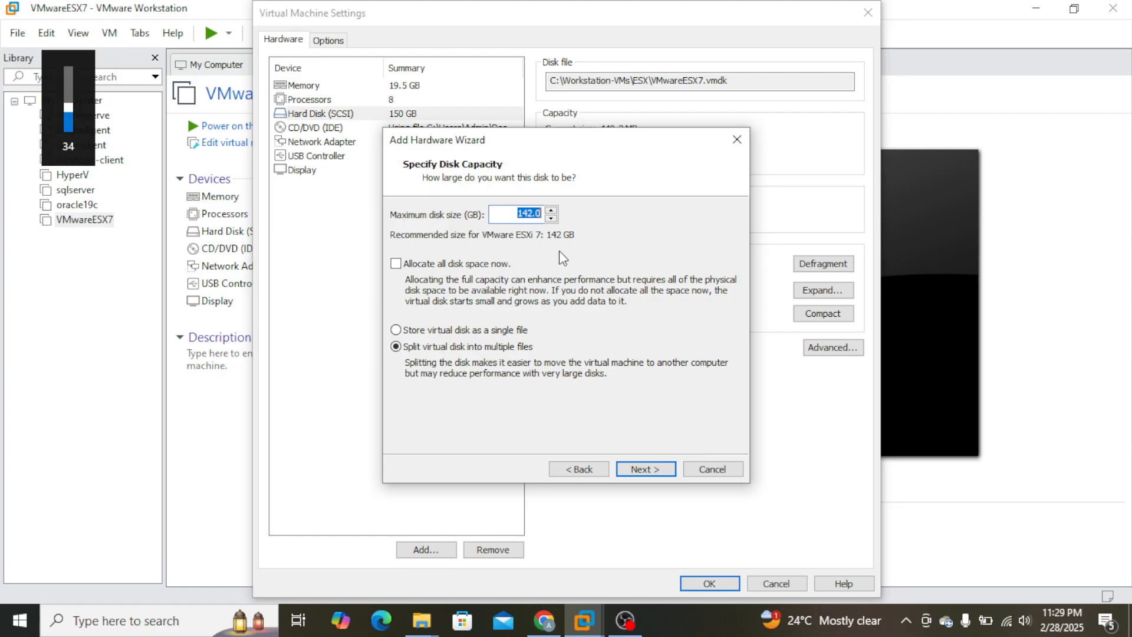
pyautogui.press('XF86AudioRaiseVolume')
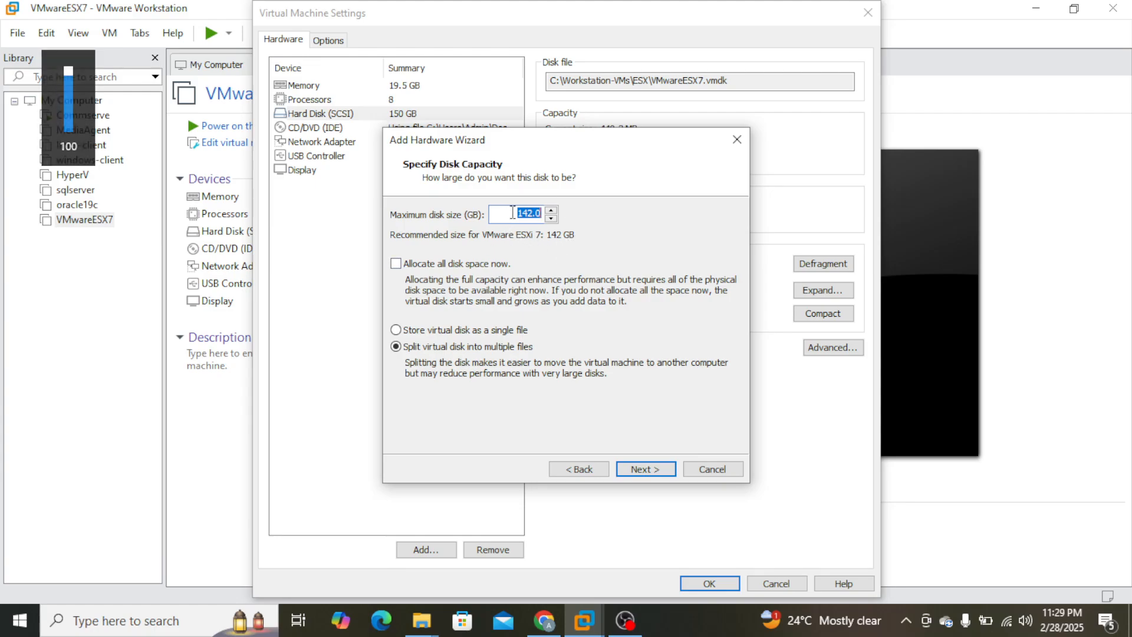
pyautogui.click(513, 213)
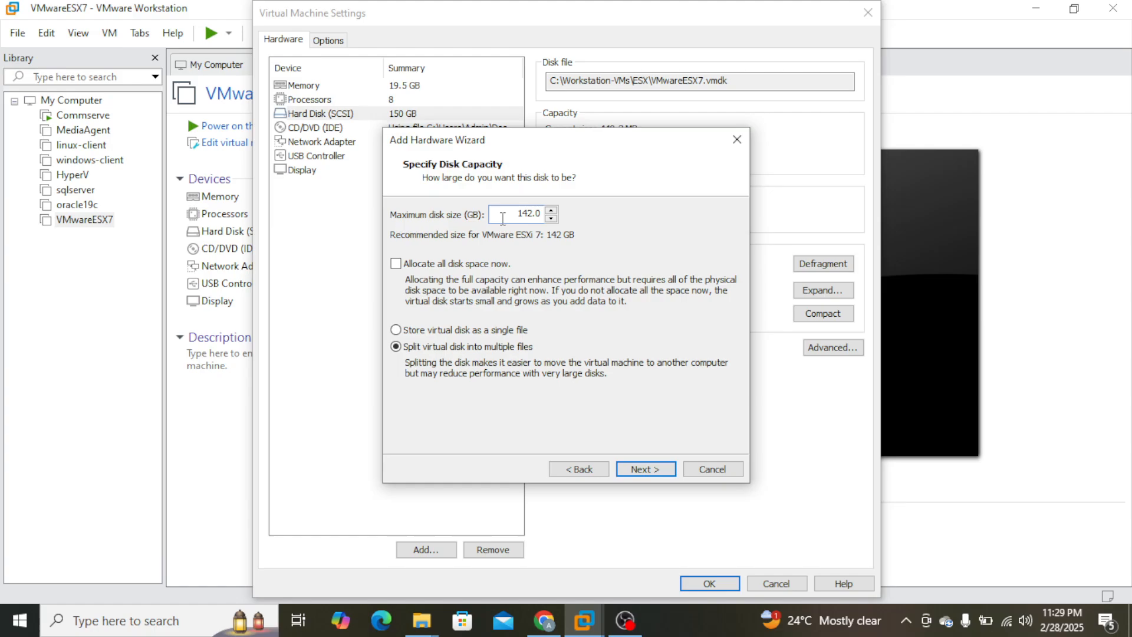
pyautogui.moveTo(513, 214); pyautogui.dragTo(538, 213)
pyautogui.write('50')
pyautogui.click(440, 332)
pyautogui.click(664, 470)
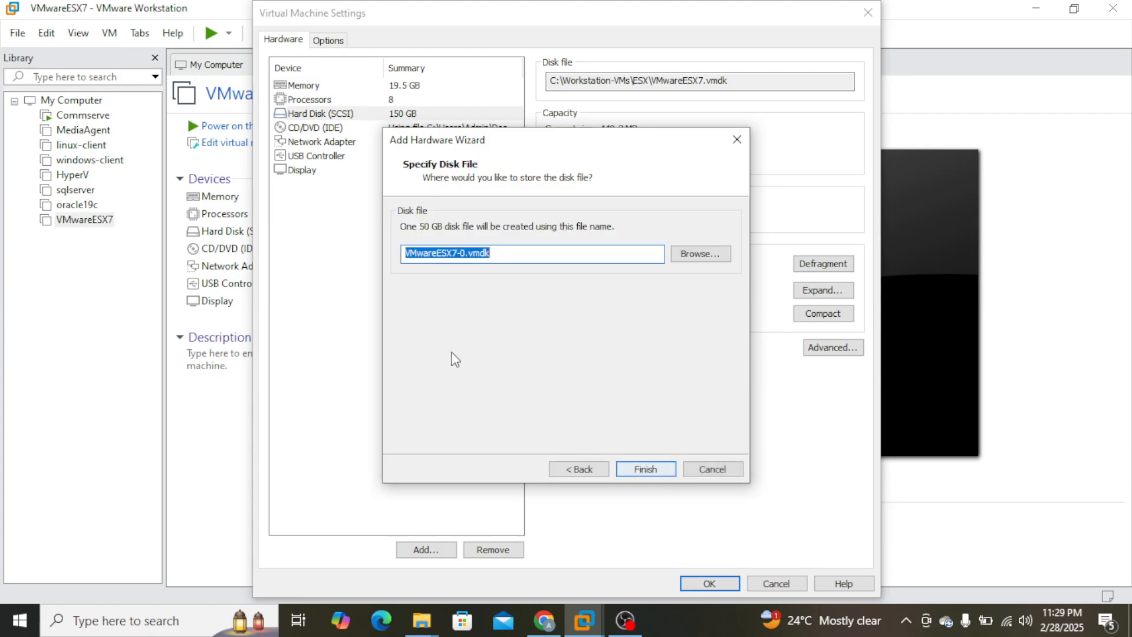
pyautogui.click(654, 473)
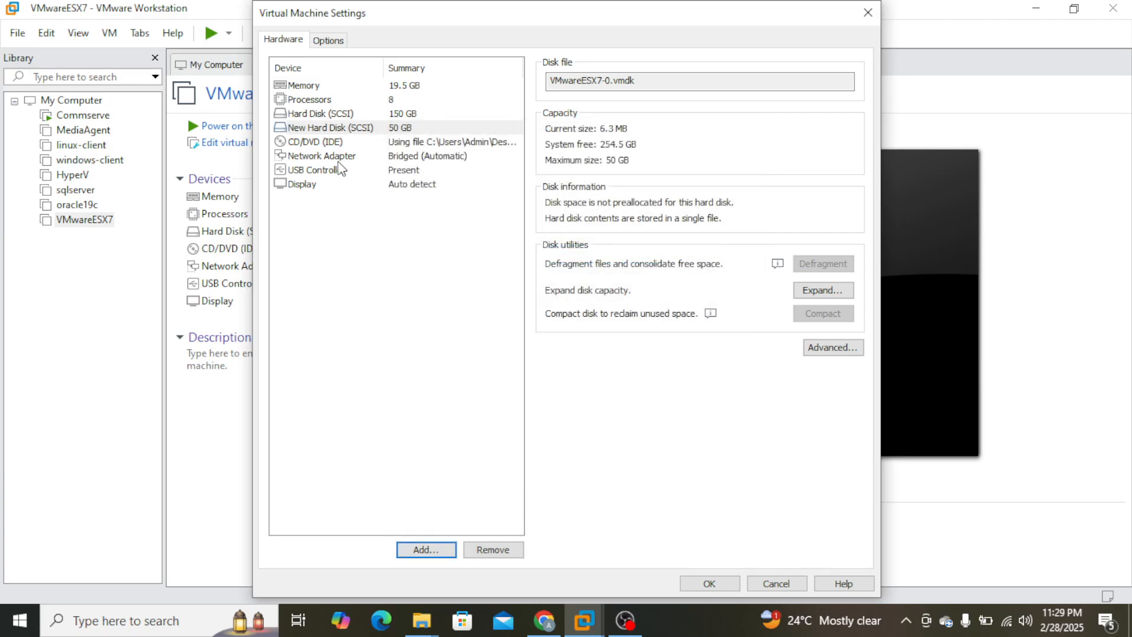
# Start adding a further hard disk to VMwareESX7, choosing the SCSI type and creating a new virtual disk.
pyautogui.click(419, 552)
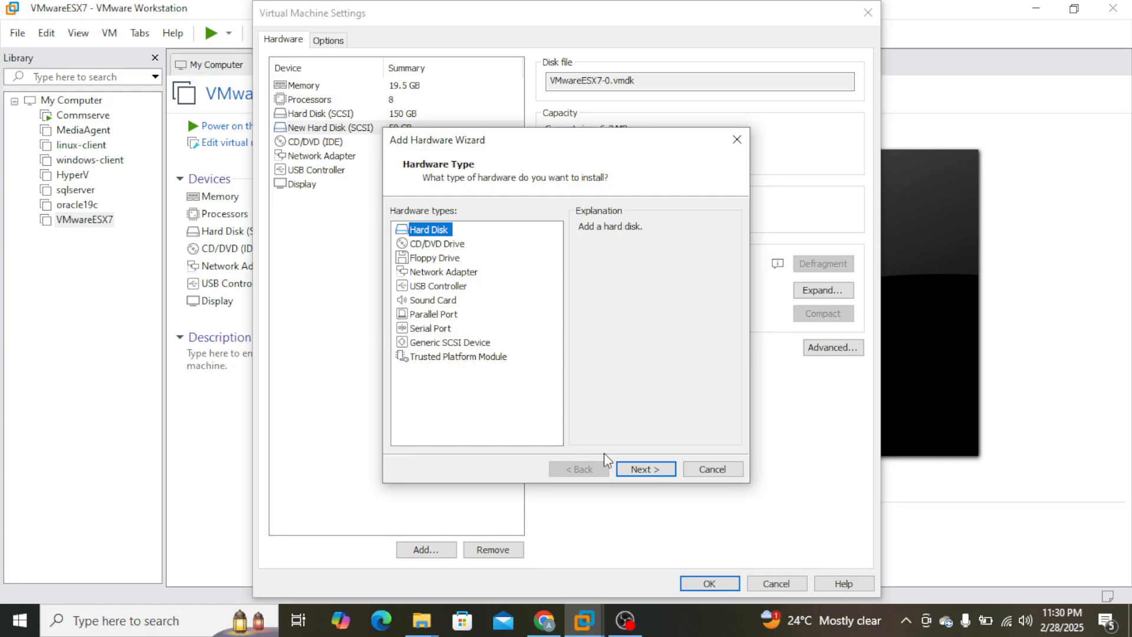
pyautogui.click(644, 470)
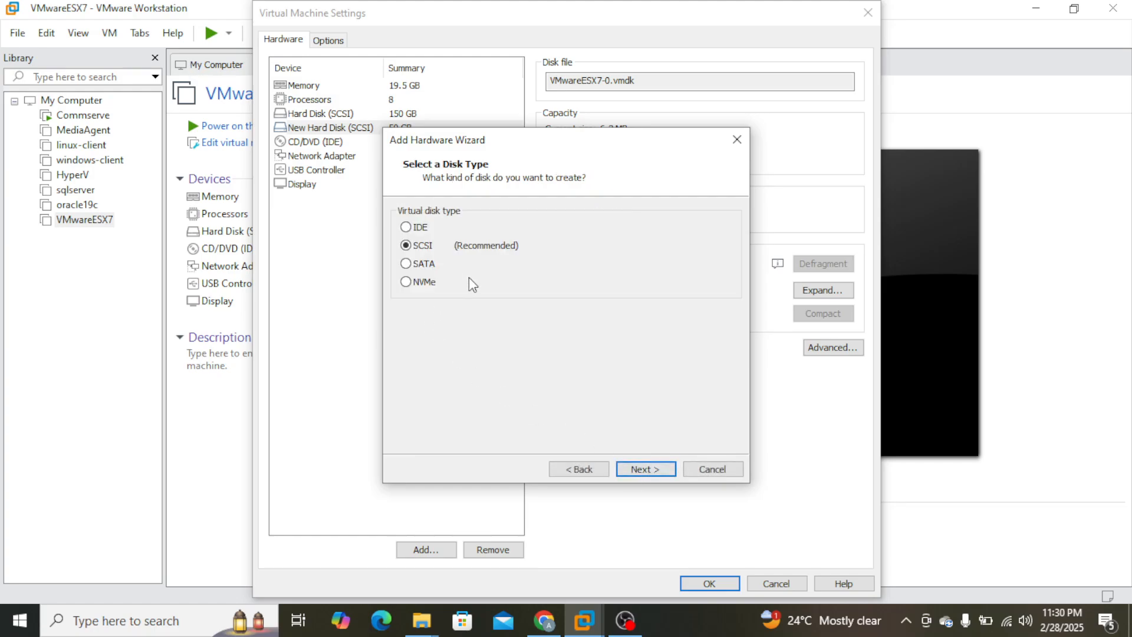
pyautogui.click(644, 470)
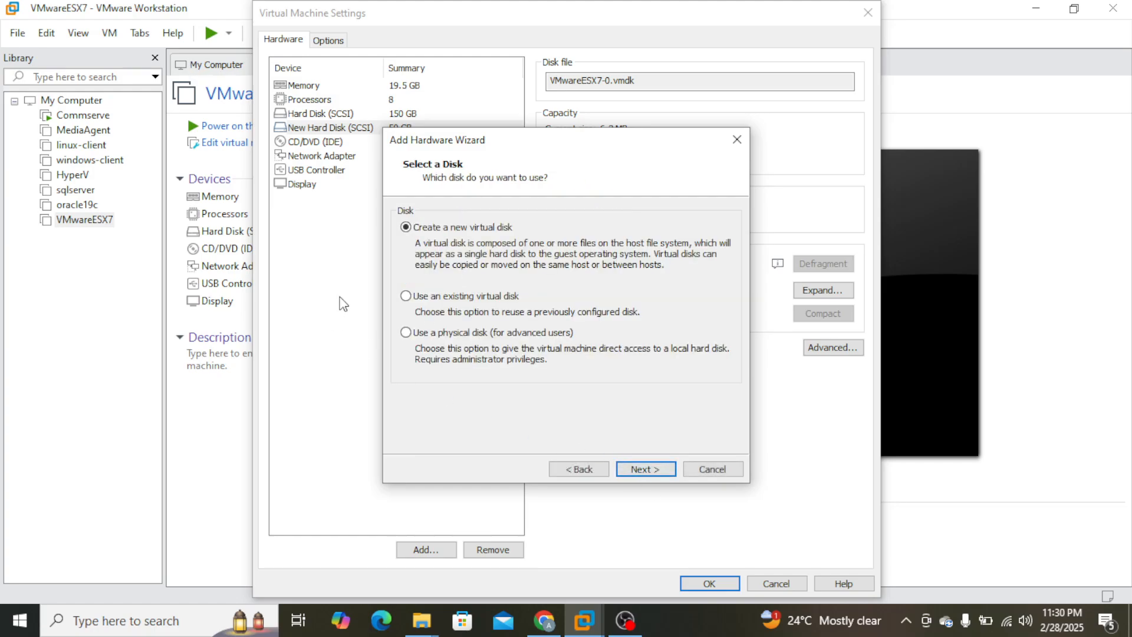
pyautogui.click(673, 469)
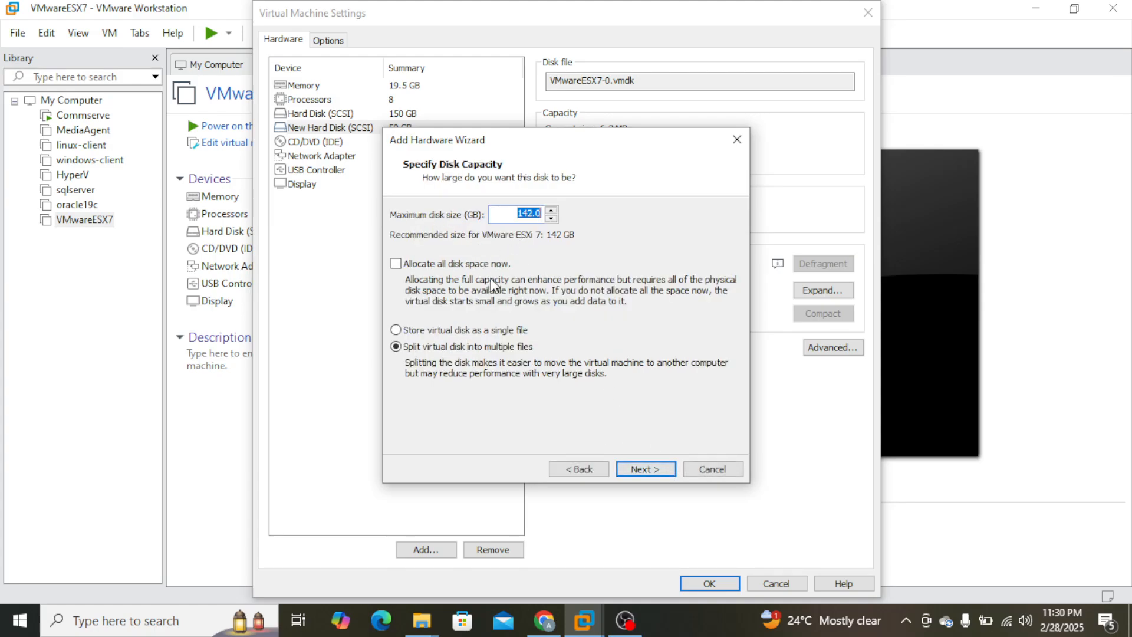
# Make the disk 50 GB stored as a single file named VMwareESX7-1.vmdk, finish adding it, and save the virtual machine settings.
pyautogui.write('50')
pyautogui.click(495, 332)
pyautogui.click(655, 470)
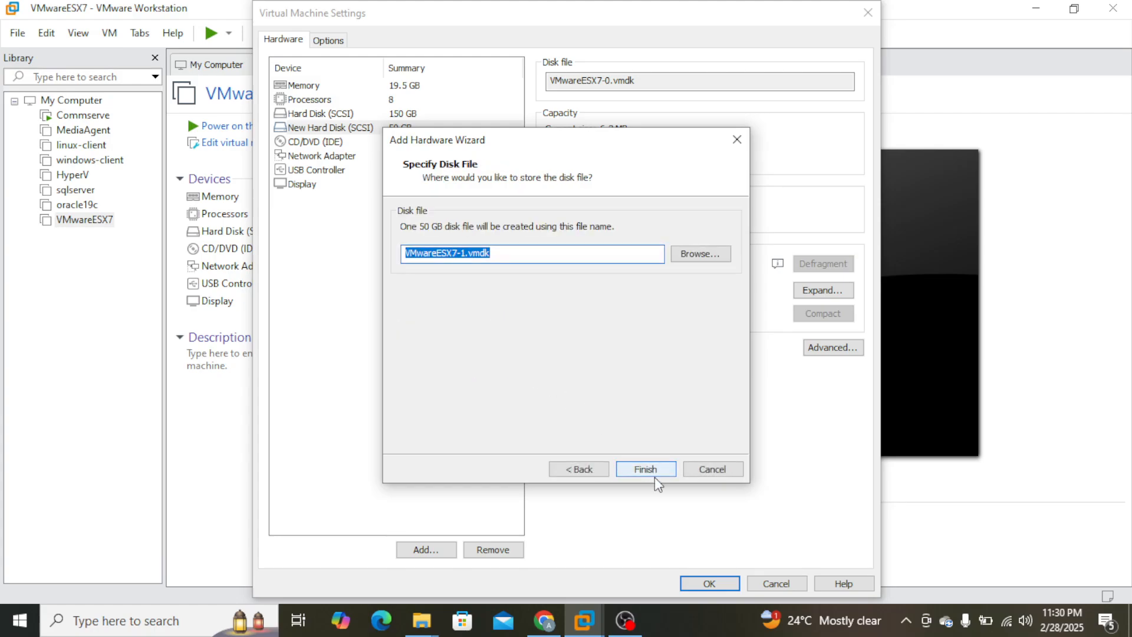
pyautogui.click(657, 472)
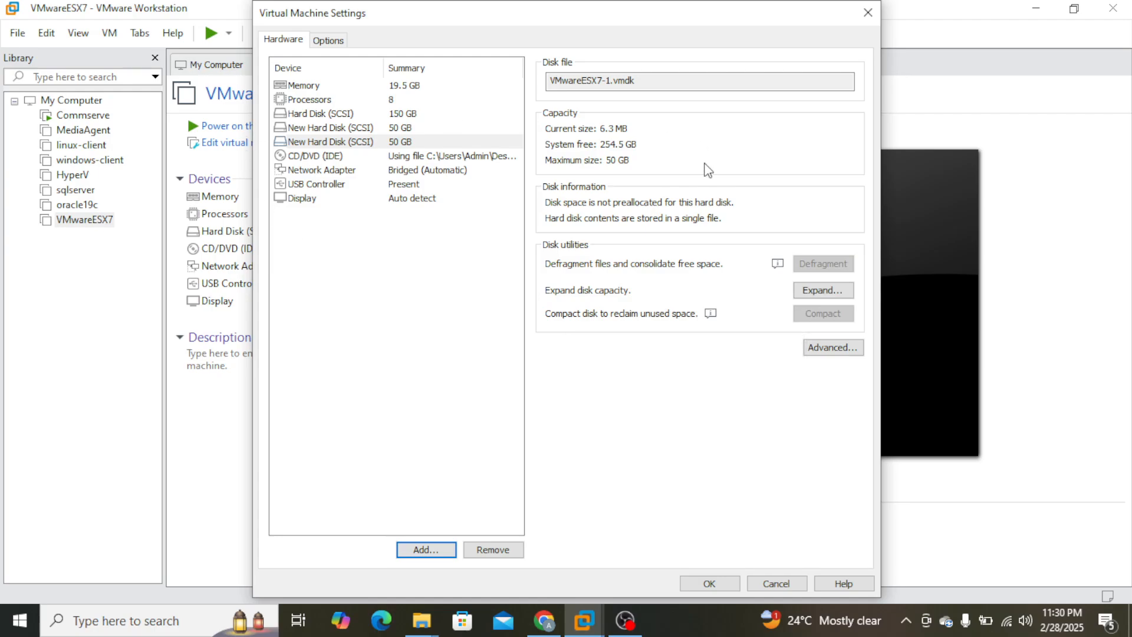
pyautogui.click(726, 584)
# Check the C: drive's free space in File Explorer, and switch back to VMware Workstation to power on VMwareESX7.
pyautogui.click(422, 620)
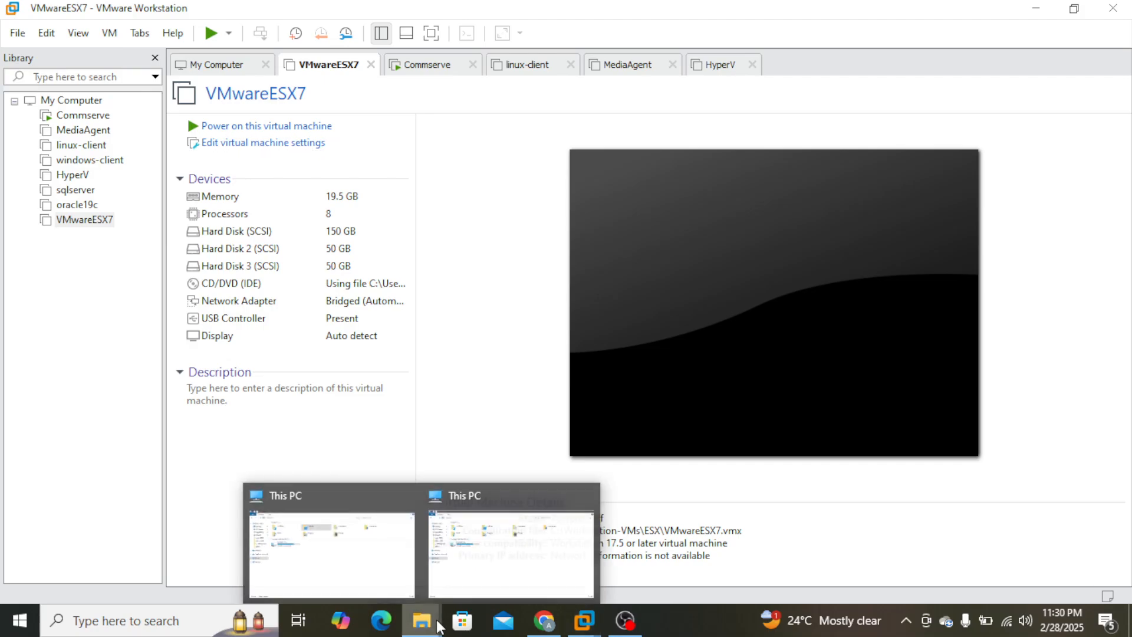
pyautogui.click(324, 554)
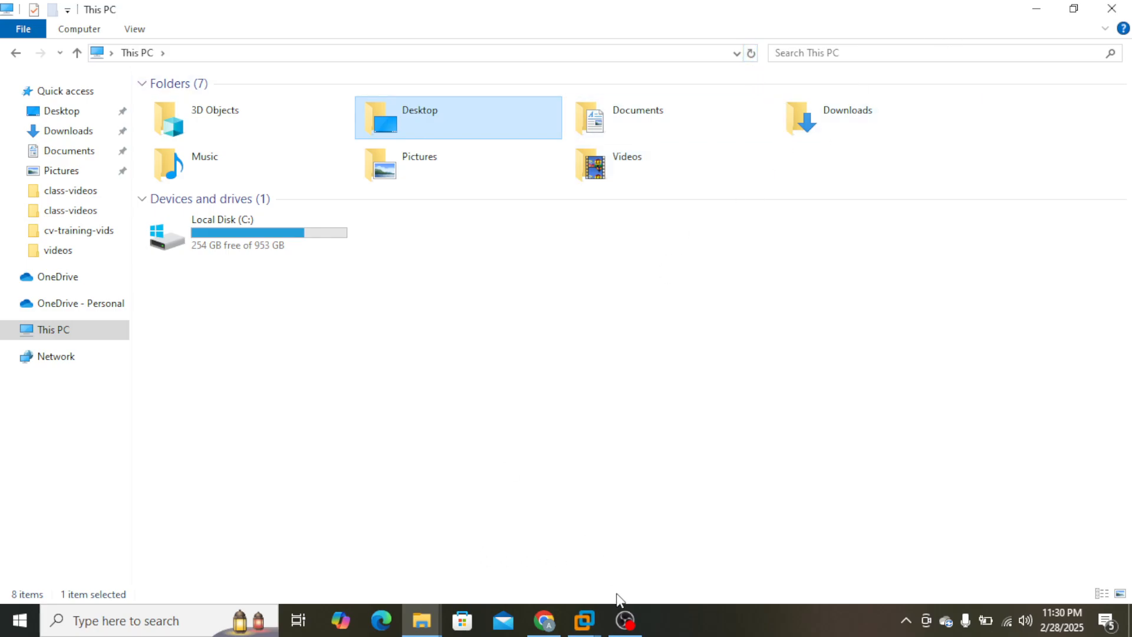
pyautogui.click(584, 619)
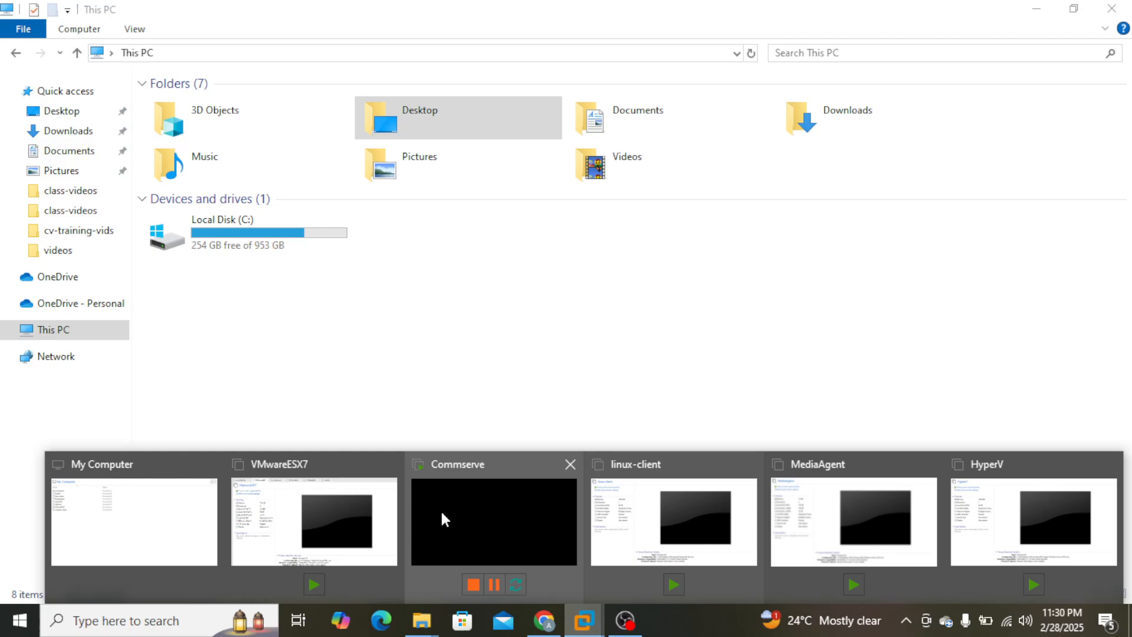
pyautogui.click(302, 515)
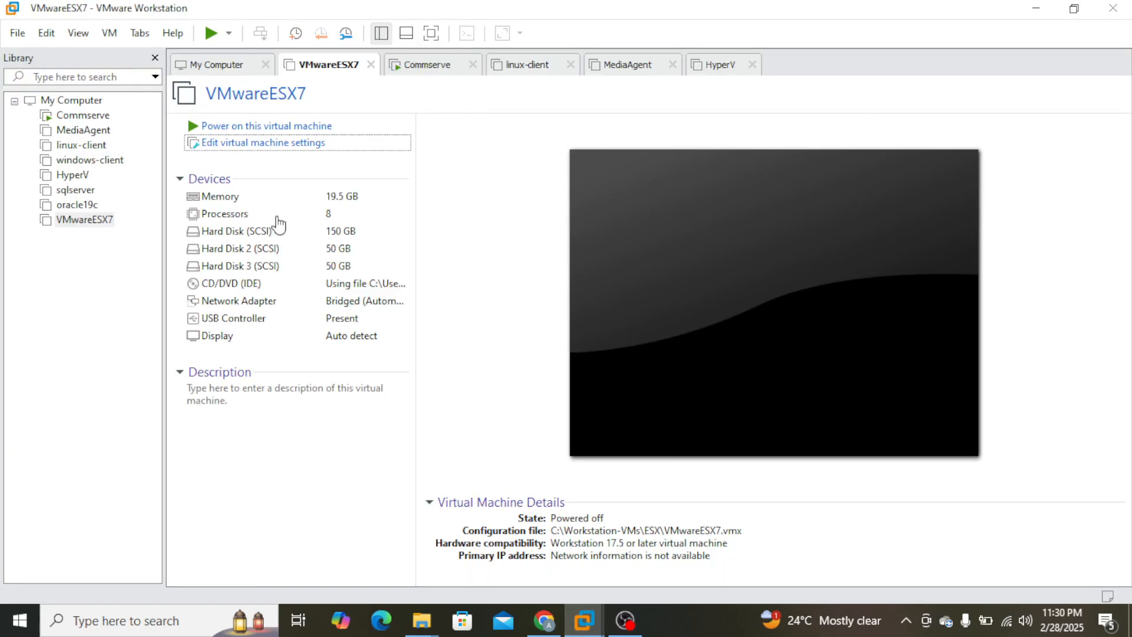
pyautogui.click(298, 130)
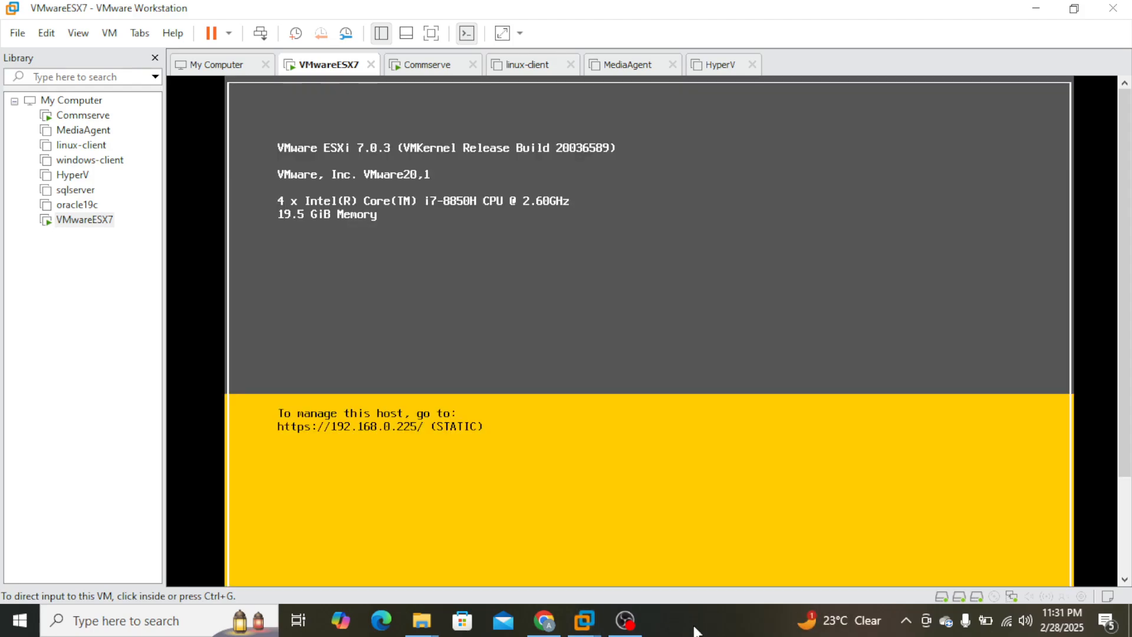
# Switch to Chrome, close the Broadcom disk-shrinking article, and reload the ESXi host client page.
pyautogui.click(545, 621)
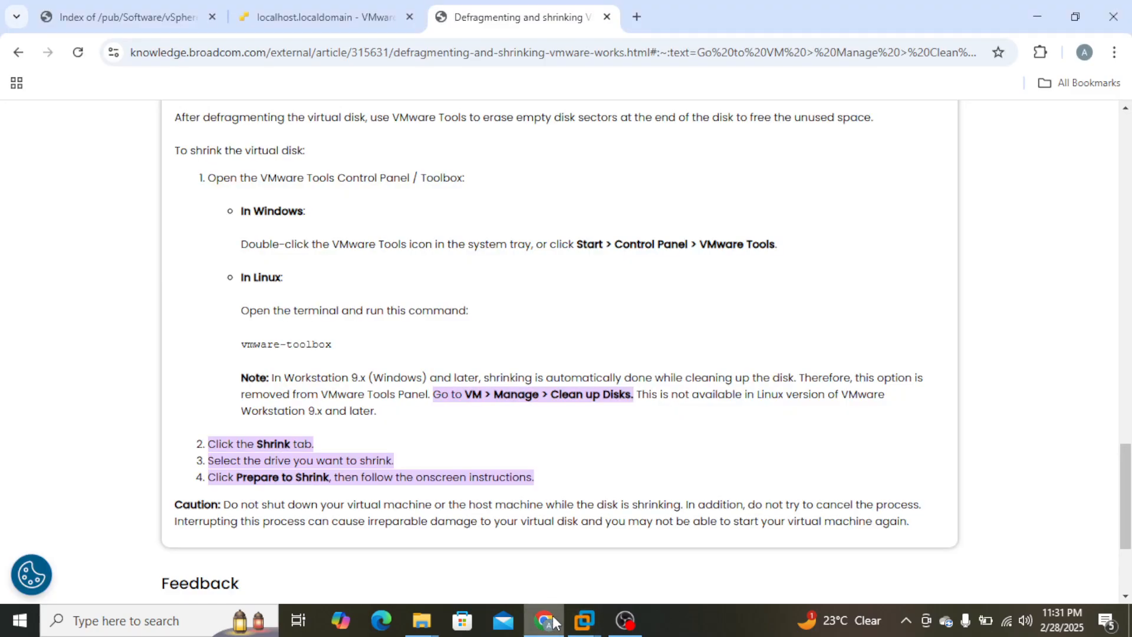
pyautogui.click(339, 16)
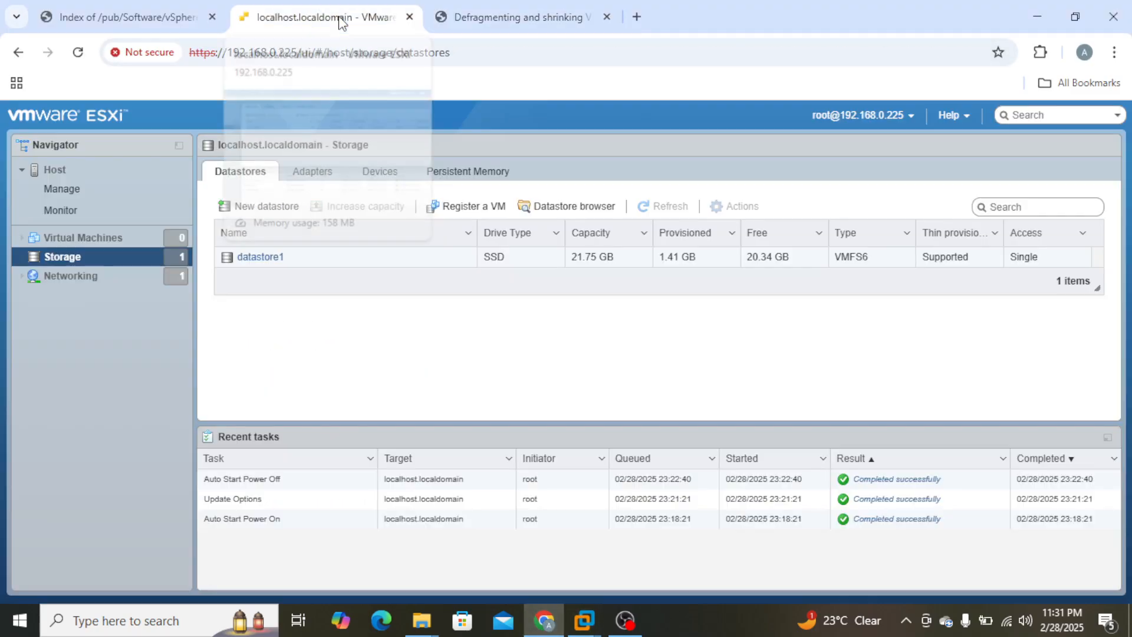
pyautogui.click(607, 16)
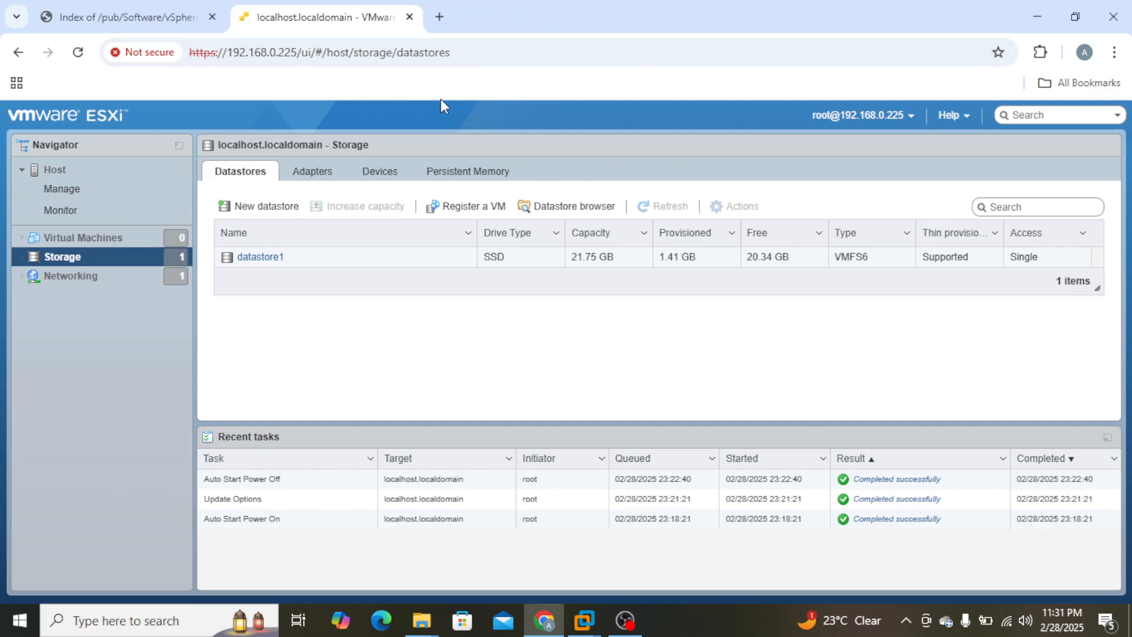
pyautogui.click(77, 52)
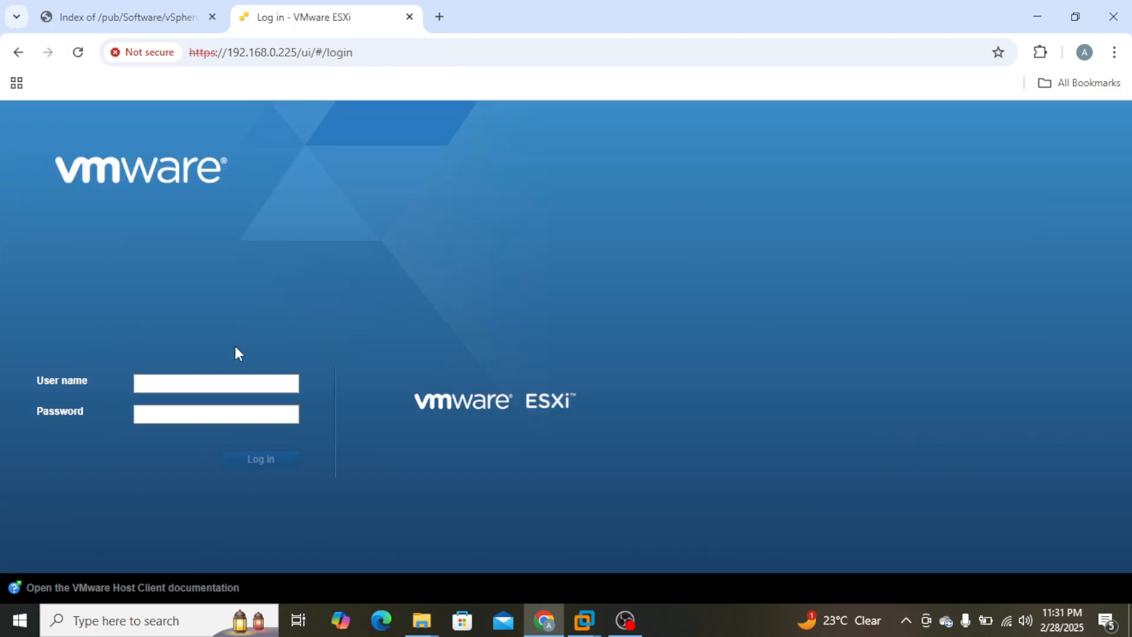
# Log in to the ESXi host client as root with the account password, and display the host's storage devices.
pyautogui.click(218, 384)
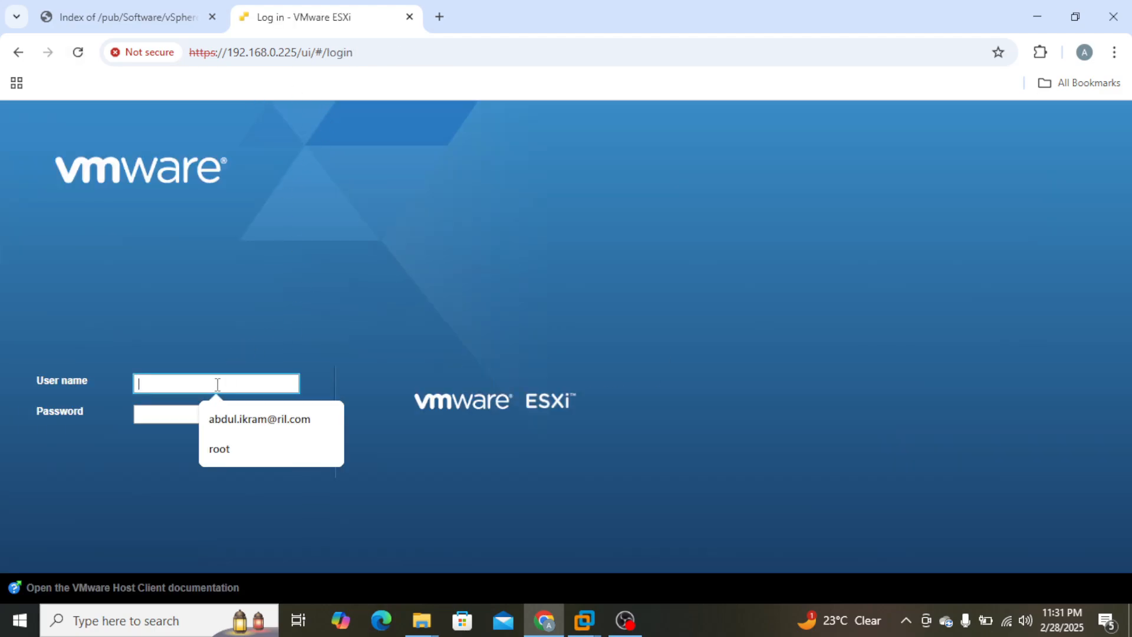
pyautogui.write('root')
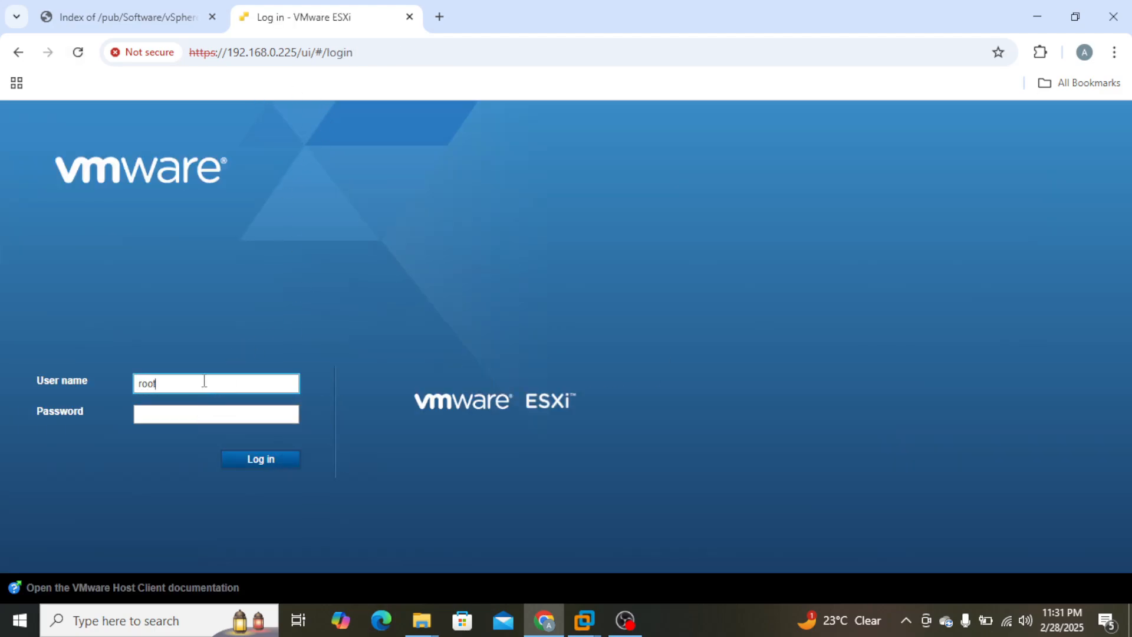
pyautogui.press('Tab')
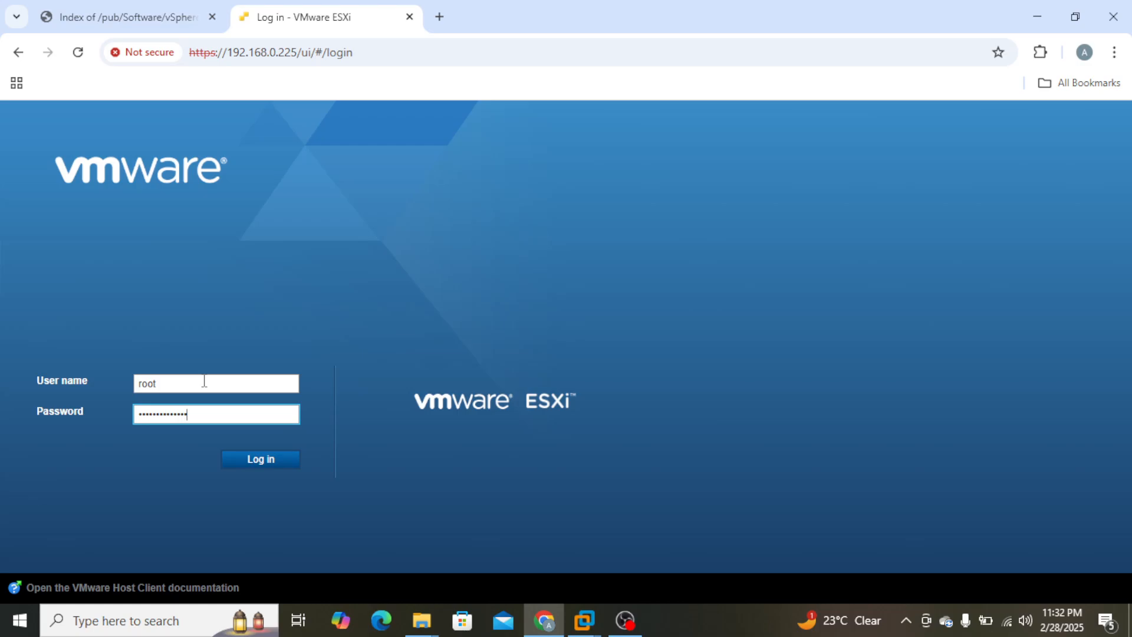
pyautogui.press('Return')
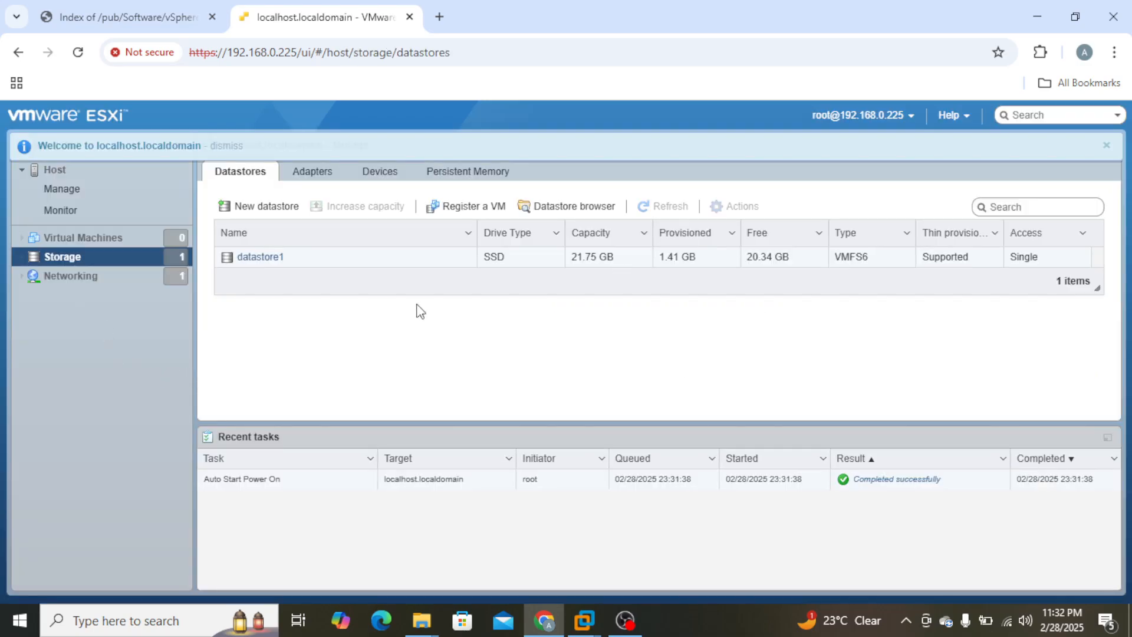
pyautogui.click(381, 176)
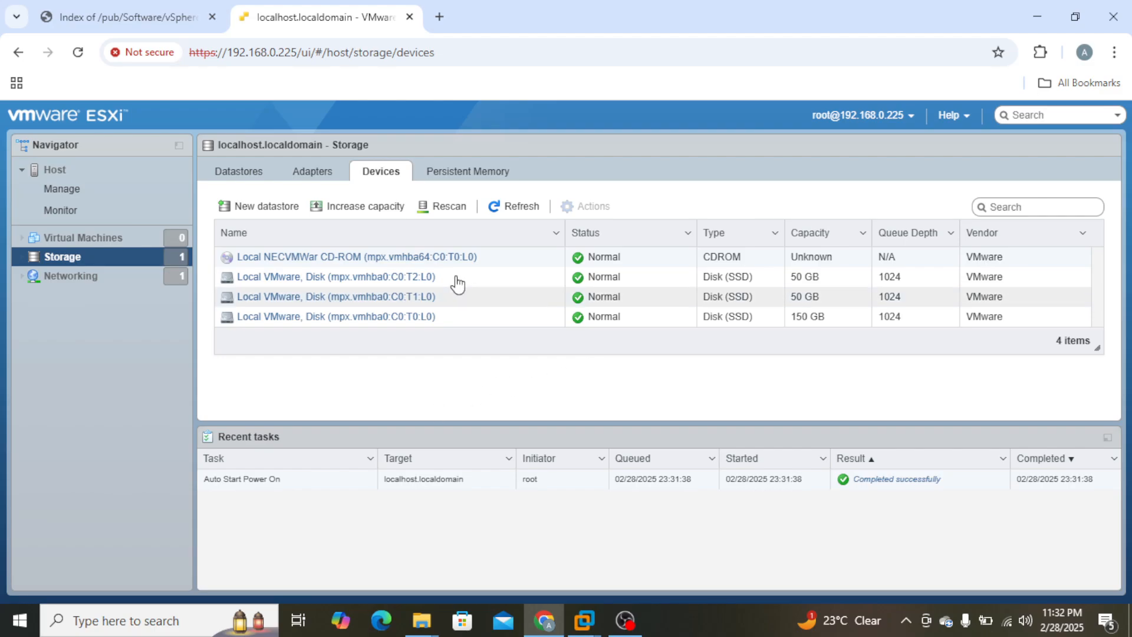
pyautogui.click(679, 617)
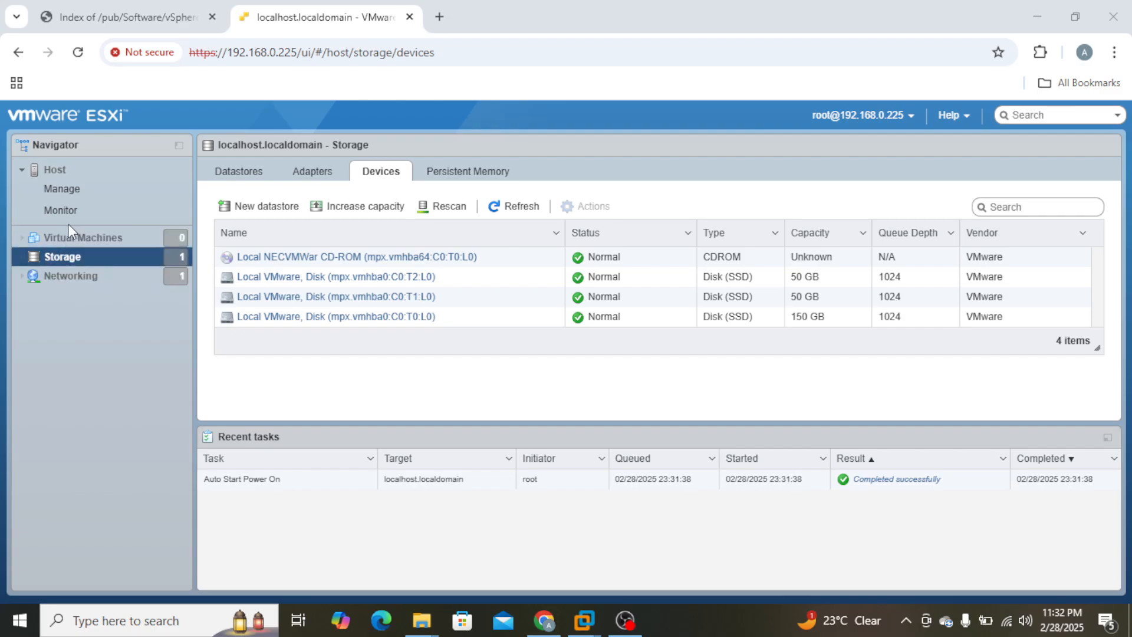